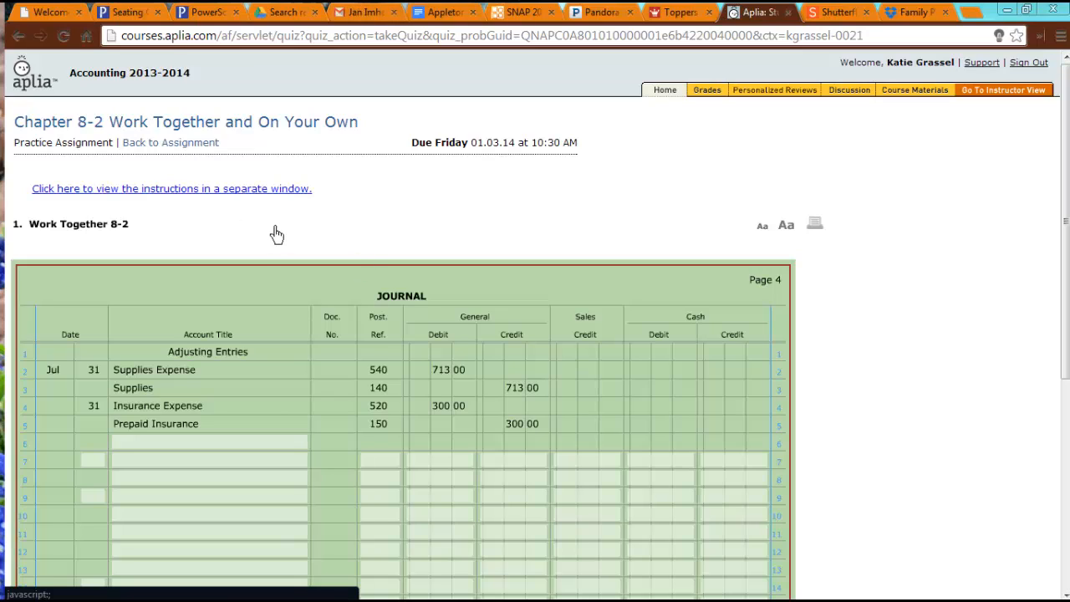
Open the Work Together 8-2 instructions in a separate window, enlarge it and view its work sheet at 125% zoom.
{"action": "left_click", "coordinate": [255, 191]}
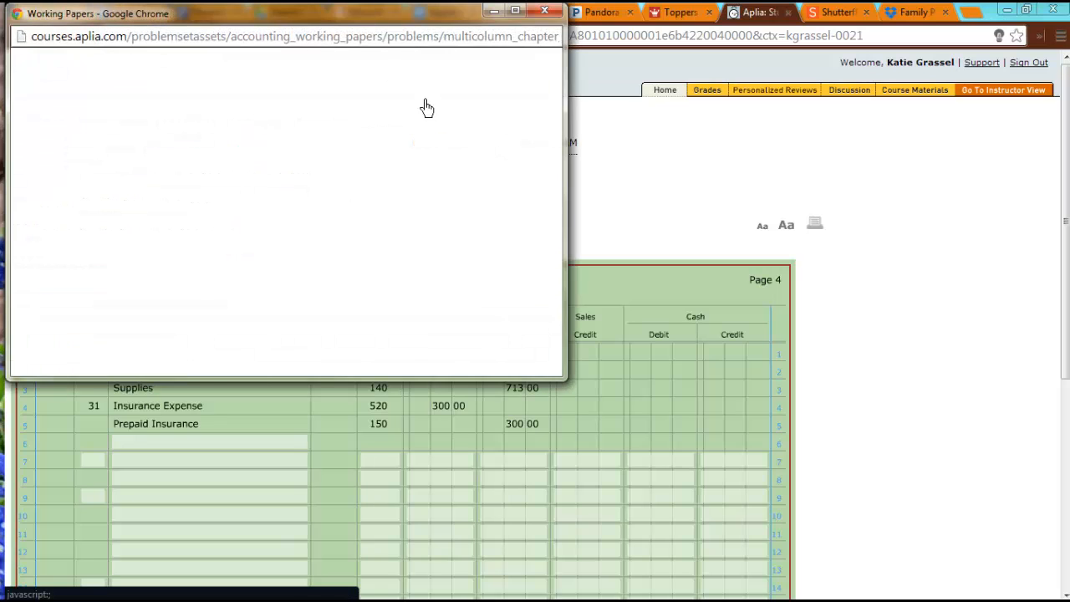
{"action": "left_click_drag", "start_coordinate": [383, 14], "coordinate": [549, 69]}
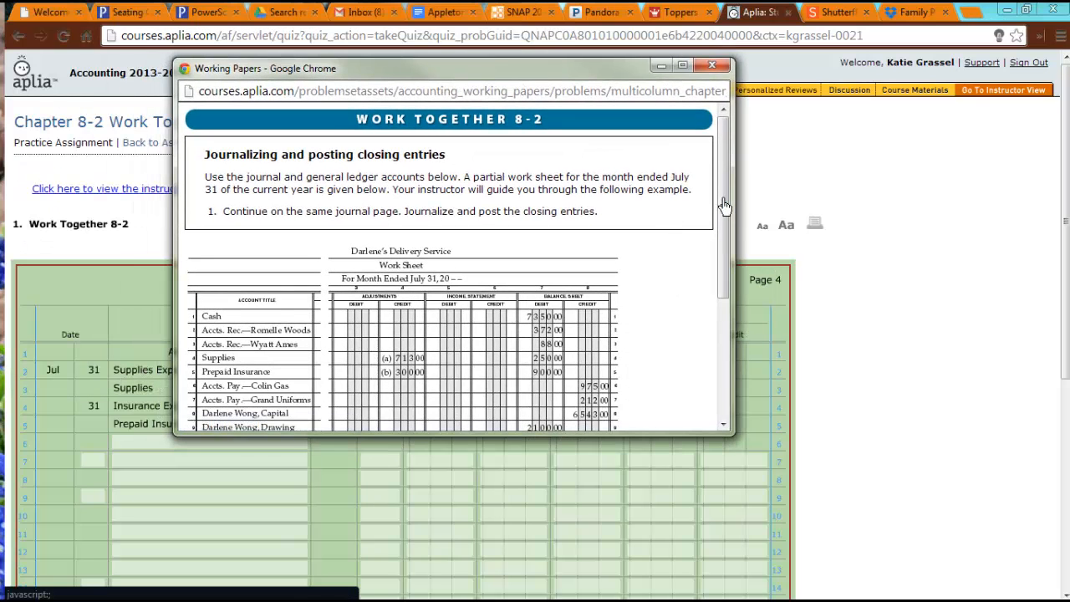
{"action": "left_click_drag", "start_coordinate": [724, 281], "coordinate": [878, 459]}
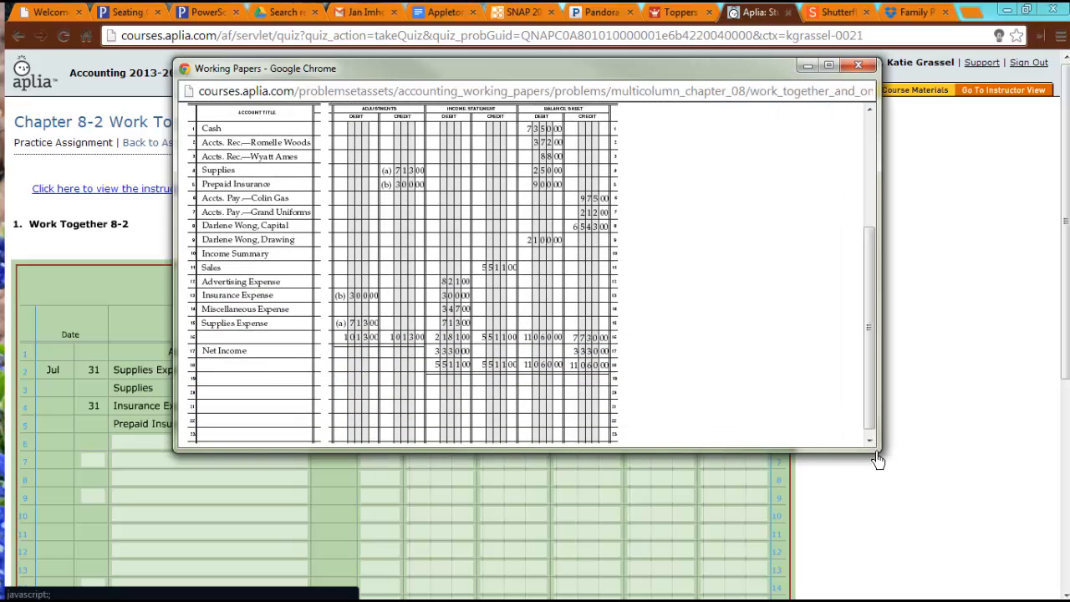
{"action": "key", "text": "ctrl+plus"}
{"action": "key", "text": "ctrl+plus"}
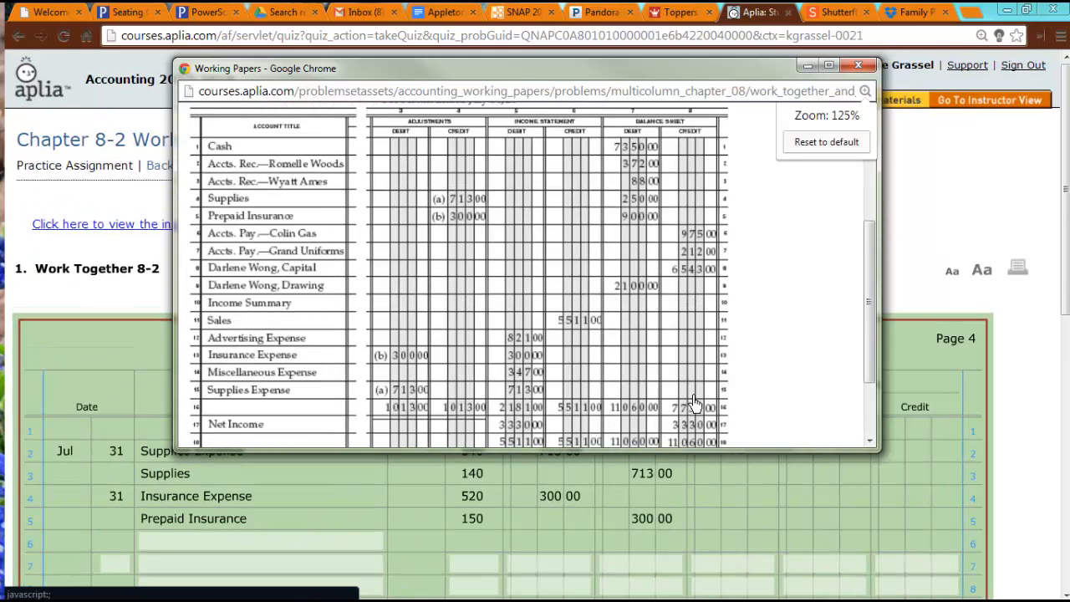
{"action": "mouse_move", "coordinate": [873, 267]}
{"action": "left_mouse_down"}
{"action": "mouse_move", "coordinate": [887, 221]}
{"action": "mouse_move", "coordinate": [882, 265]}
{"action": "left_mouse_up"}
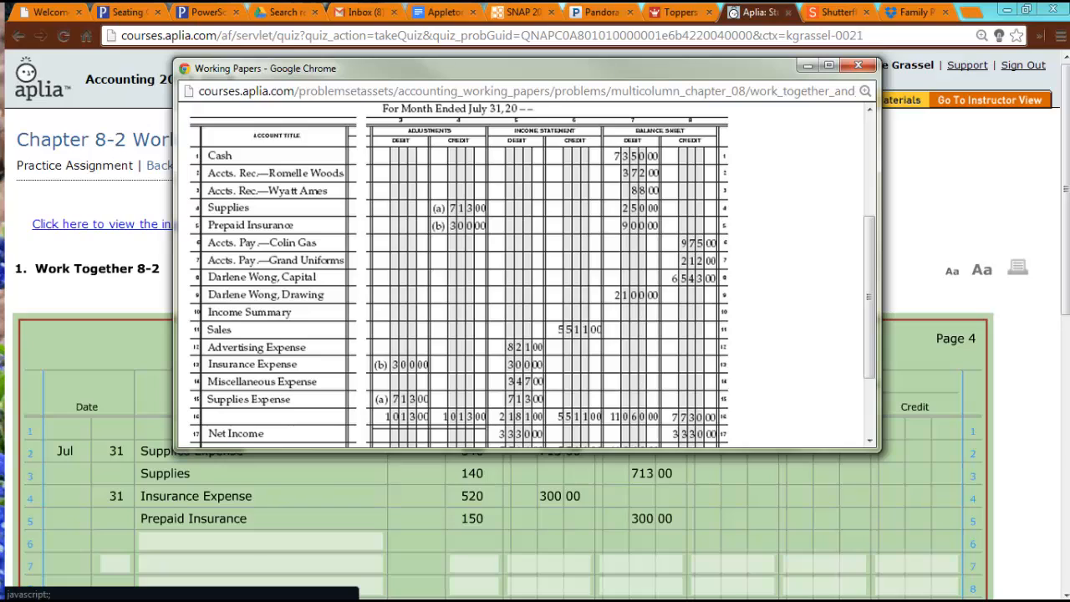
Enter Closing Entries as the heading on line 6 of the journal.
{"action": "left_click", "coordinate": [287, 547]}
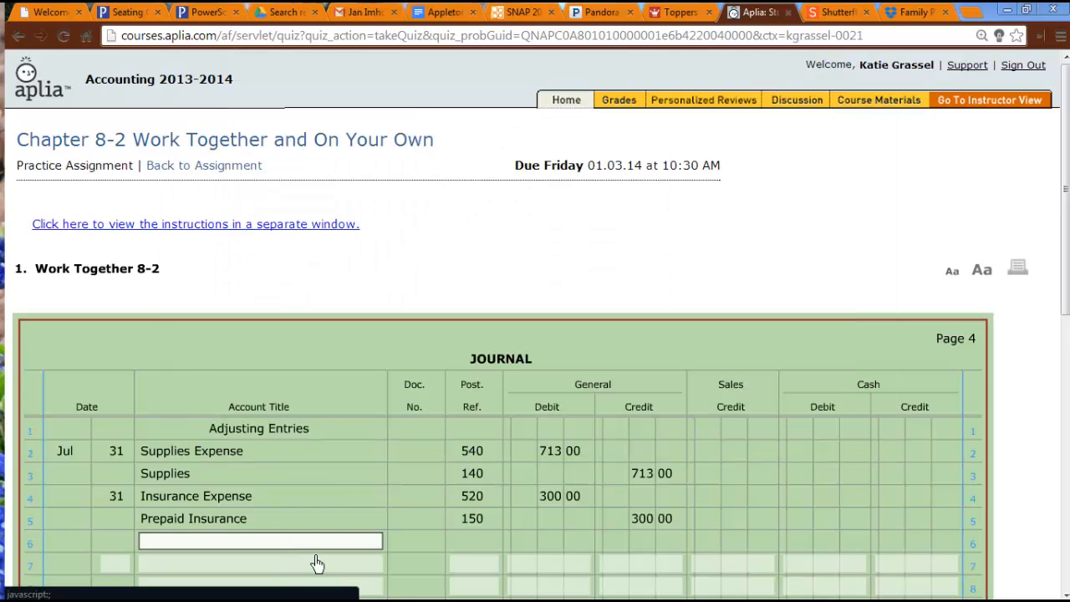
{"action": "type", "text": "Cl"}
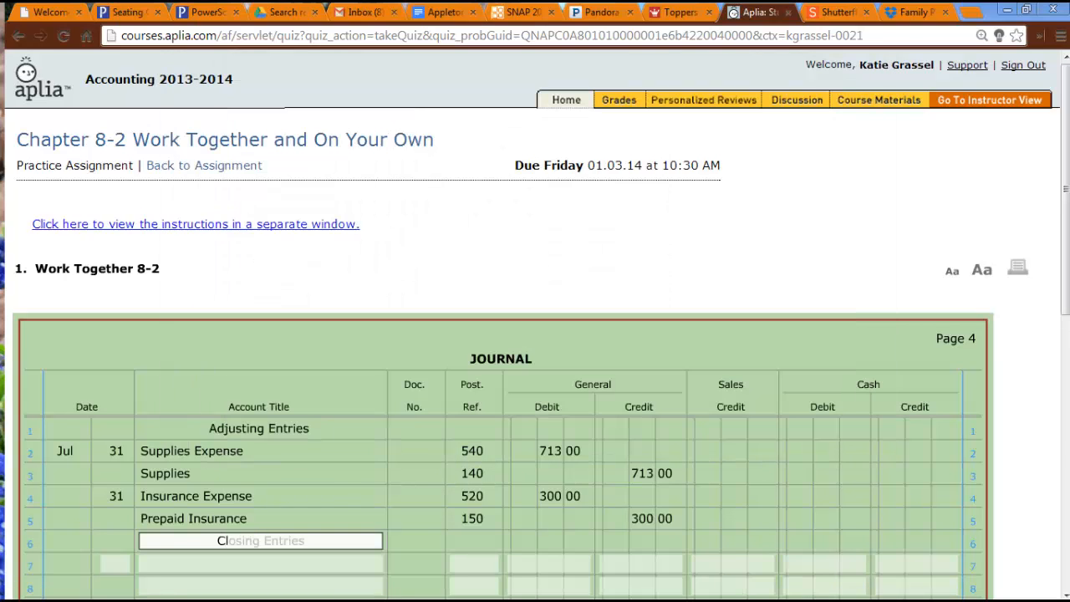
{"action": "key", "text": "Tab"}
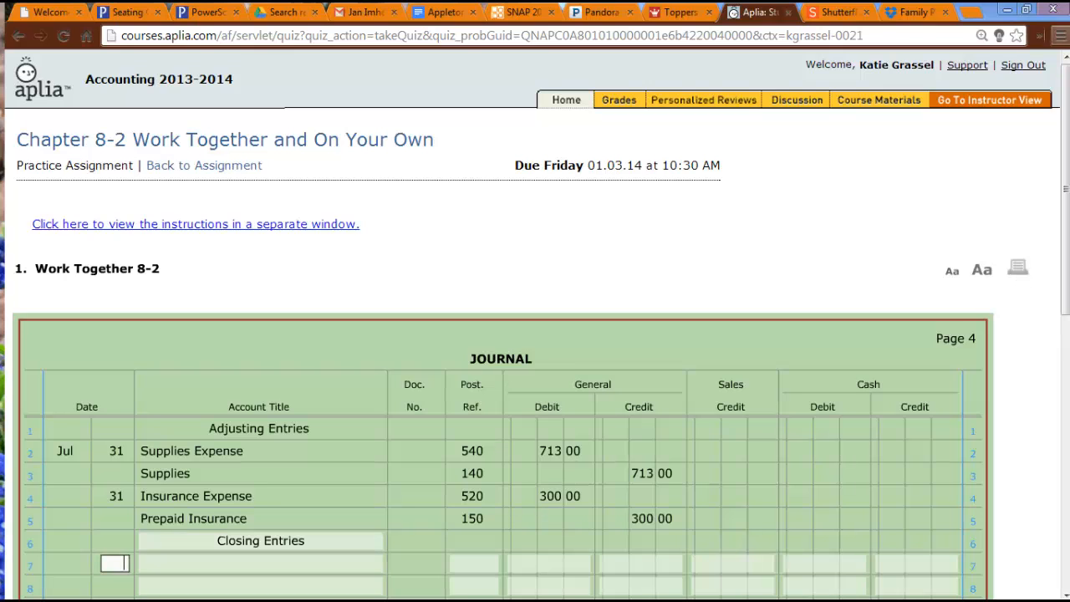
Enter day 31 and the account title Sales on journal line 7.
{"action": "left_click", "coordinate": [724, 268]}
{"action": "scroll", "coordinate": [724, 267], "scroll_direction": "down", "scroll_amount": 3}
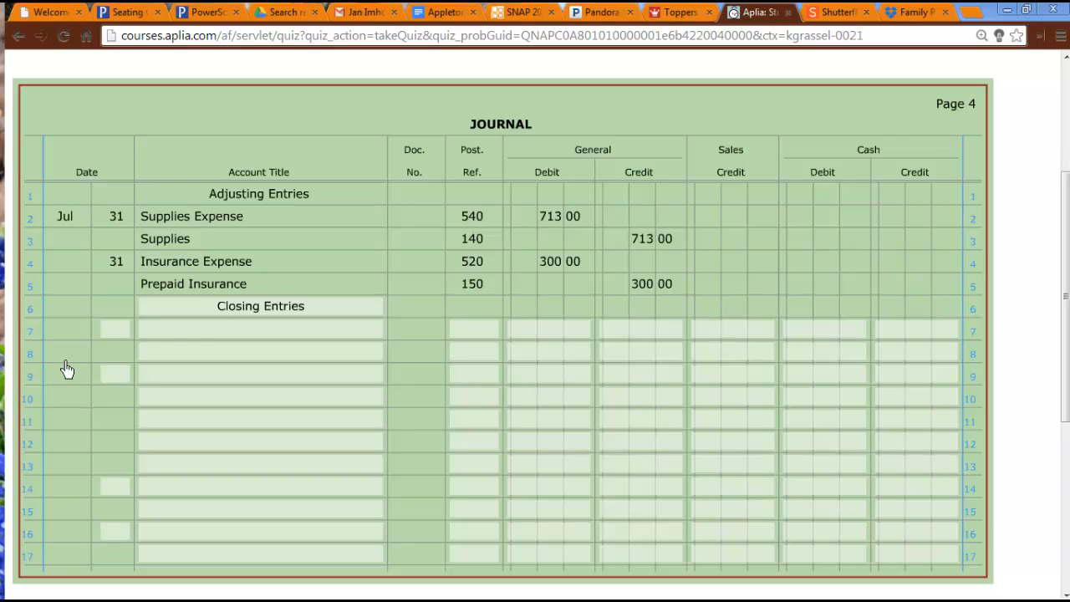
{"action": "left_click", "coordinate": [113, 332]}
{"action": "type", "text": "31"}
{"action": "key", "text": "Tab"}
{"action": "type", "text": "sale"}
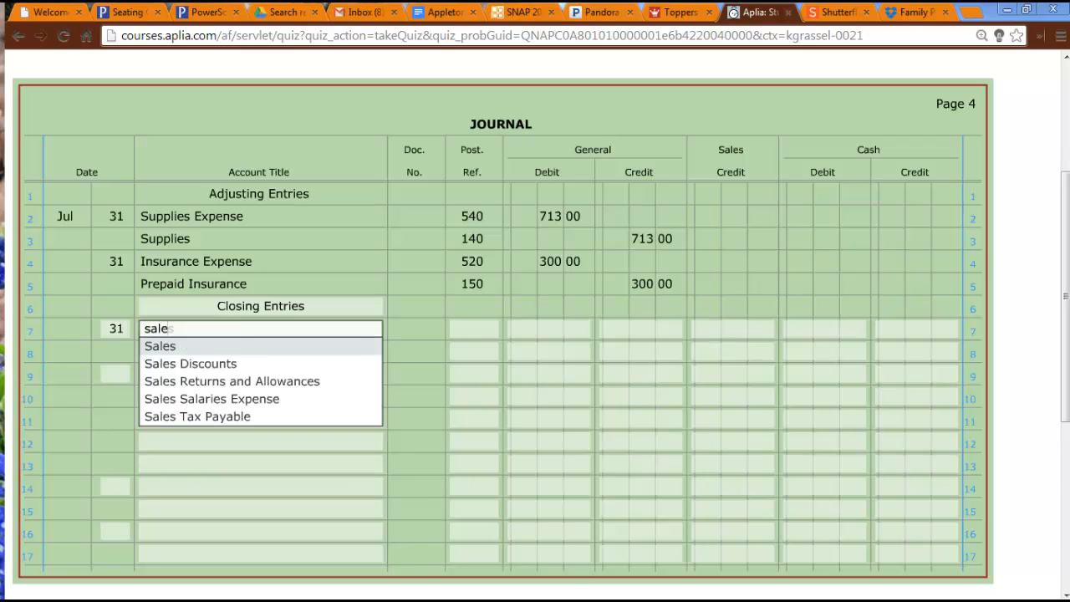
{"action": "key", "text": "Tab"}
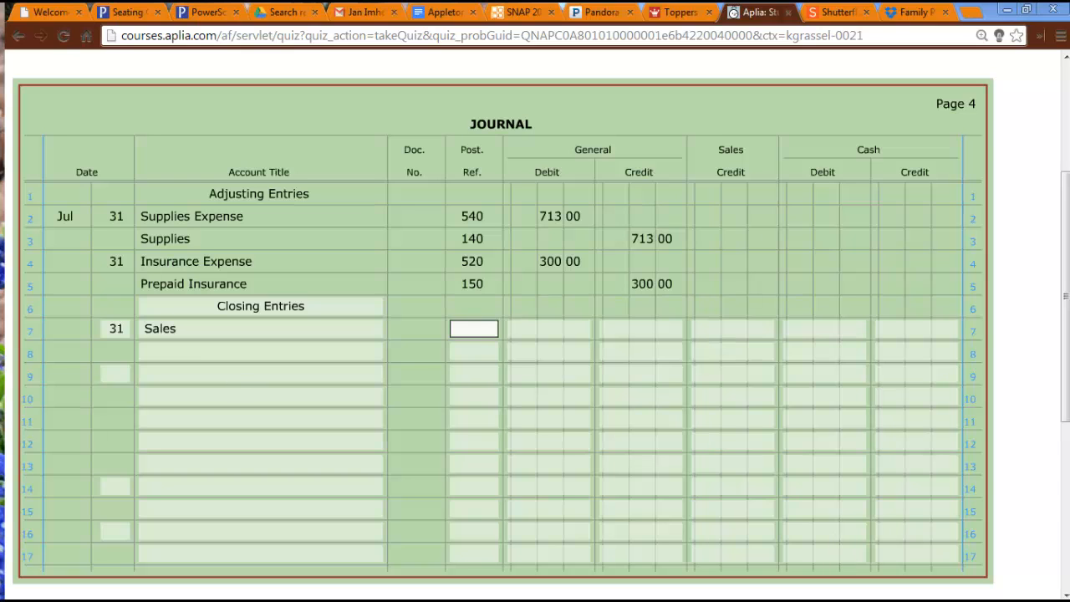
Consult the work sheet for the Sales balance and enter 5511 as the general debit on journal line 7.
{"action": "key", "text": "alt+Tab"}
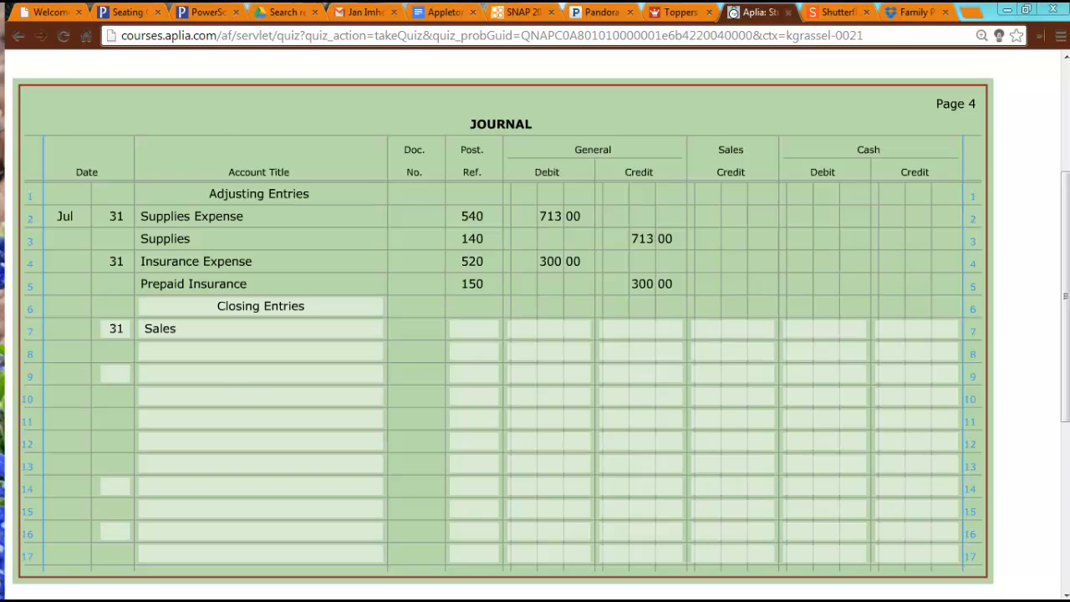
{"action": "key", "text": "alt+Tab"}
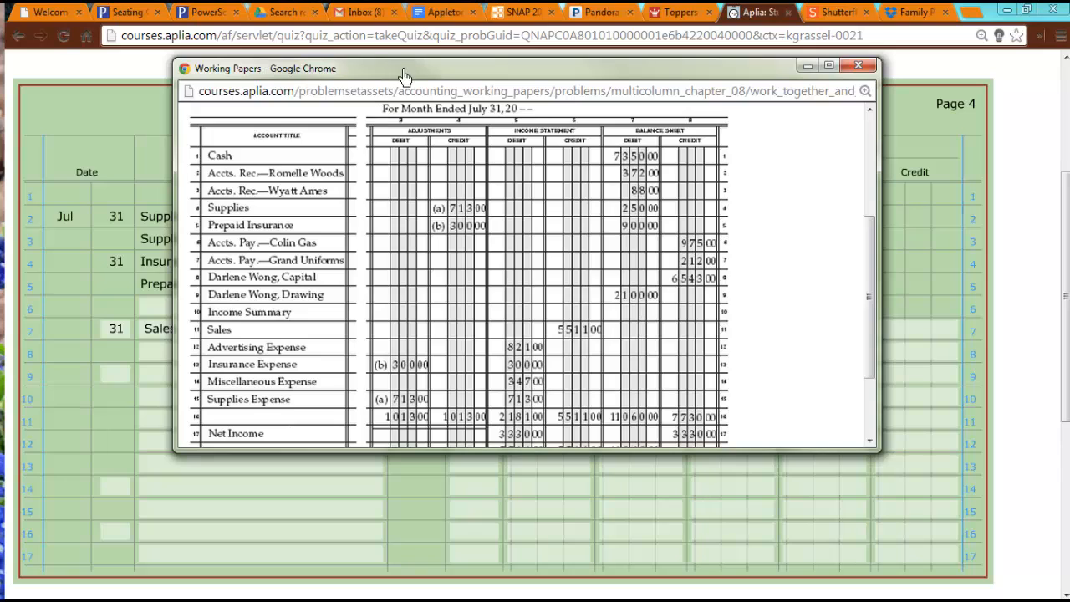
{"action": "left_click_drag", "start_coordinate": [401, 73], "coordinate": [278, 130]}
{"action": "key", "text": "alt+Tab"}
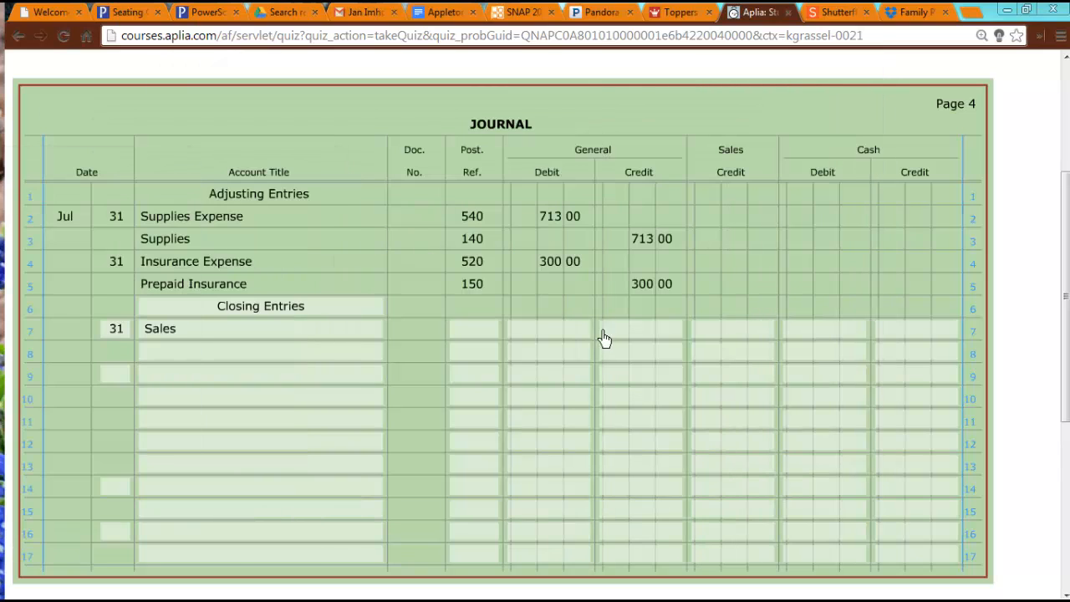
{"action": "left_click", "coordinate": [575, 334]}
{"action": "type", "text": "5"}
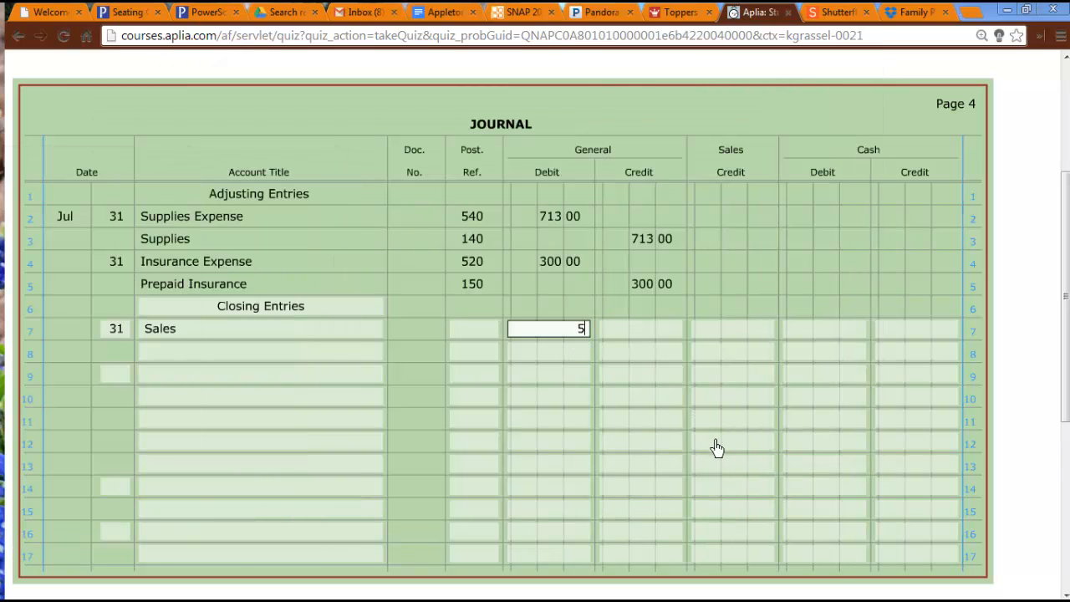
{"action": "type", "text": " 511"}
{"action": "key", "text": "Tab"}
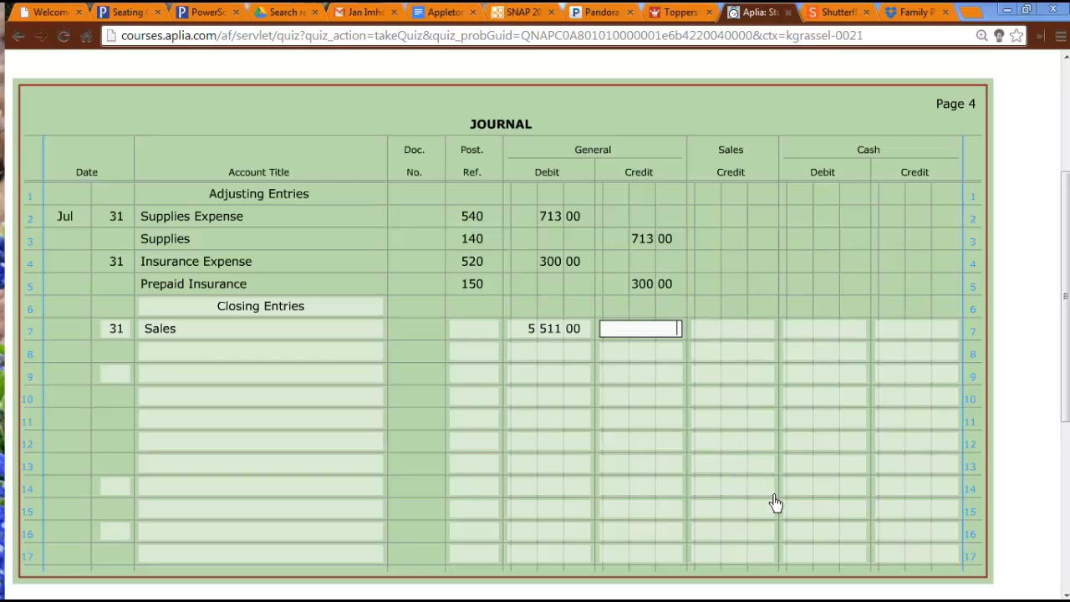
Enter Income Summary on journal line 8 with a general credit of 5511.
{"action": "left_click", "coordinate": [233, 359]}
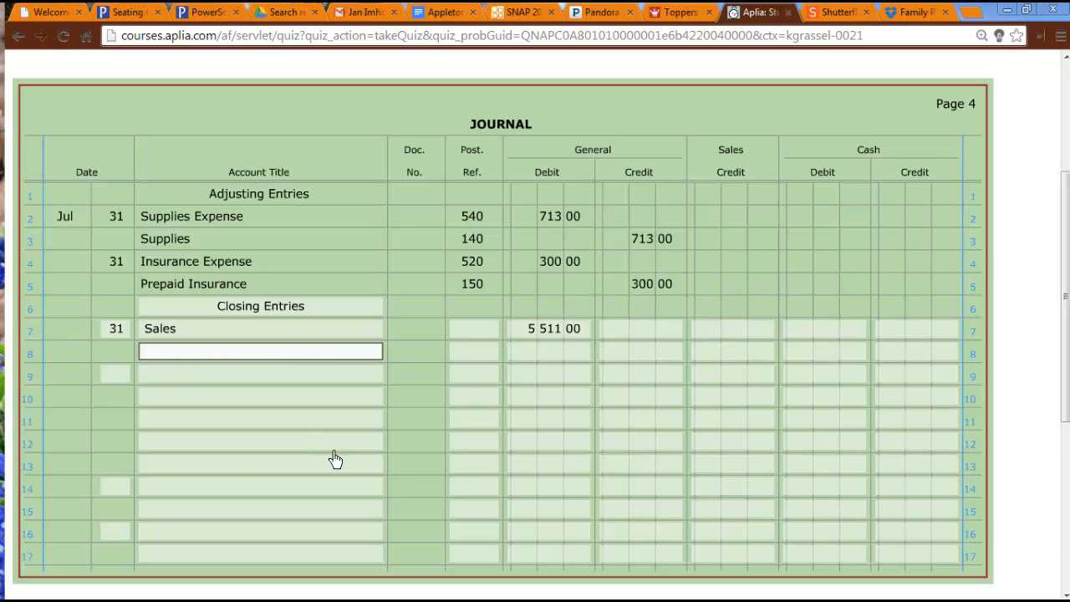
{"action": "type", "text": "in"}
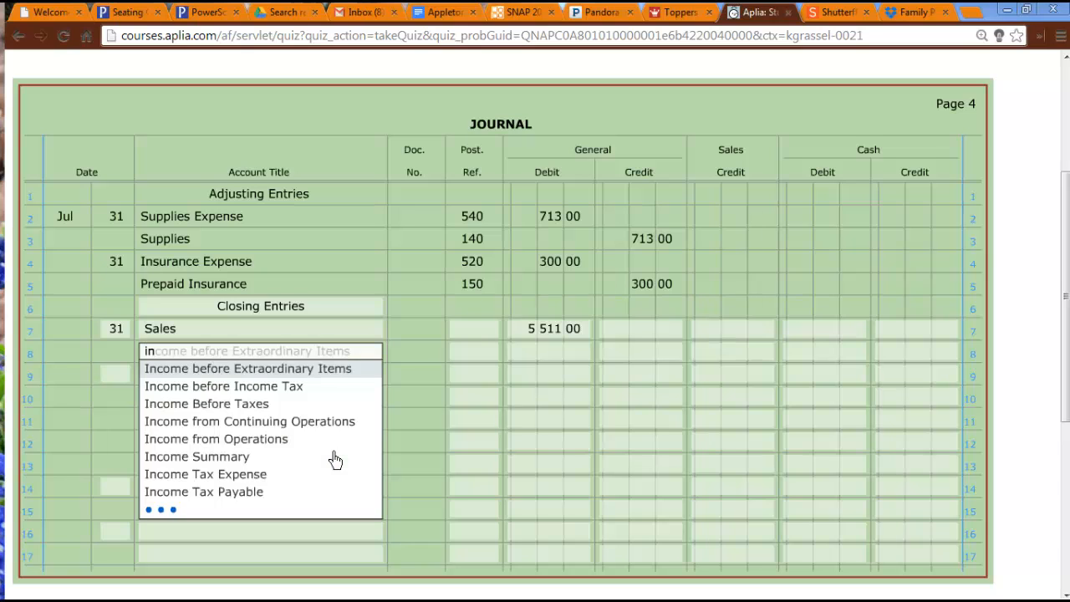
{"action": "type", "text": "come s"}
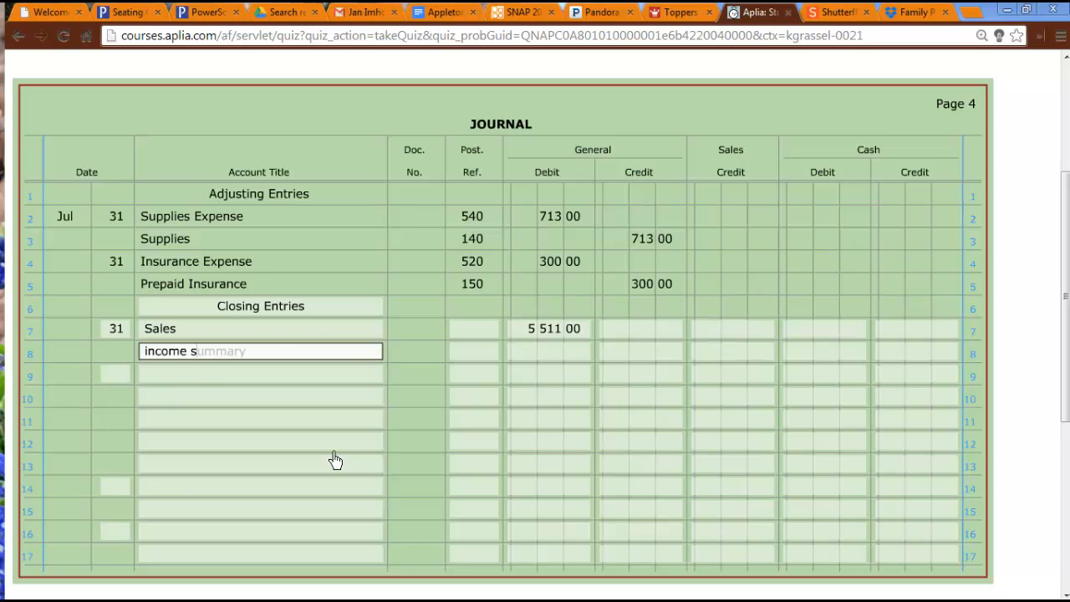
{"action": "type", "text": "umm"}
{"action": "key", "text": "Tab"}
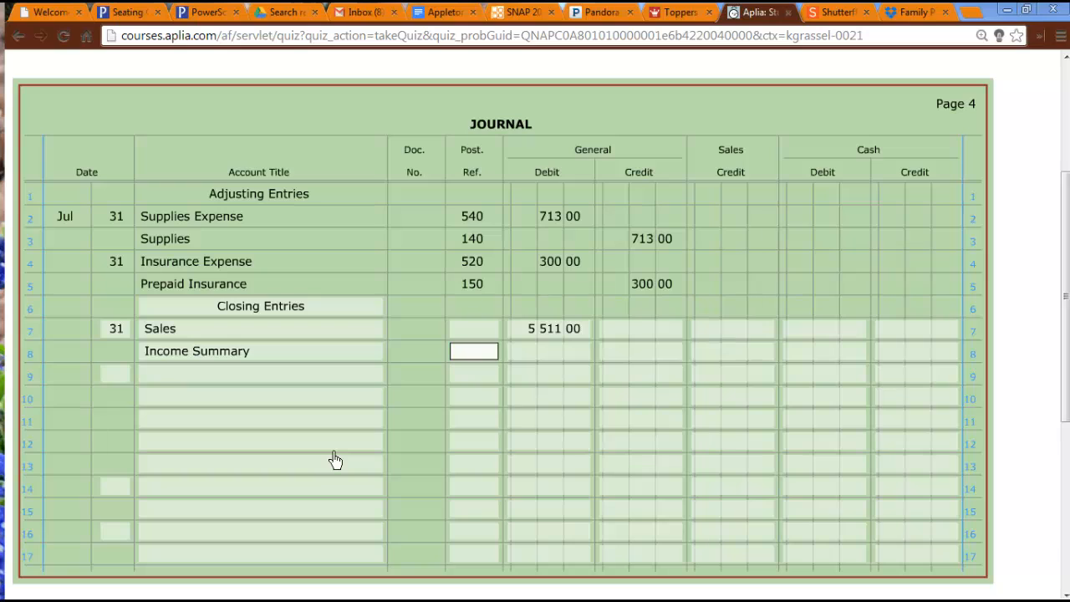
{"action": "key", "text": "Tab"}
{"action": "key", "text": "Tab"}
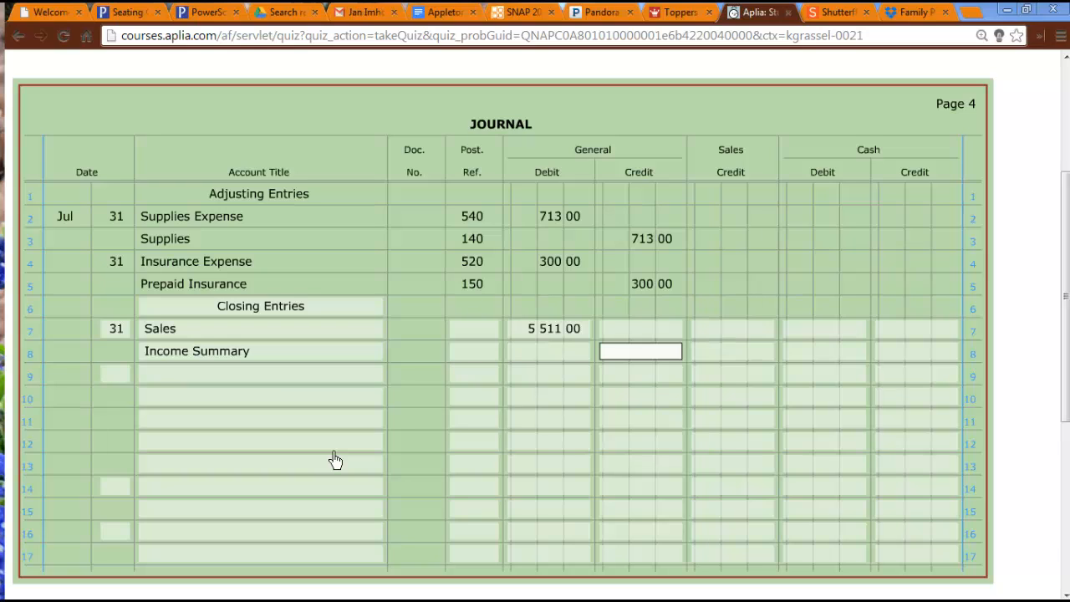
{"action": "type", "text": "5511"}
{"action": "key", "text": "Tab"}
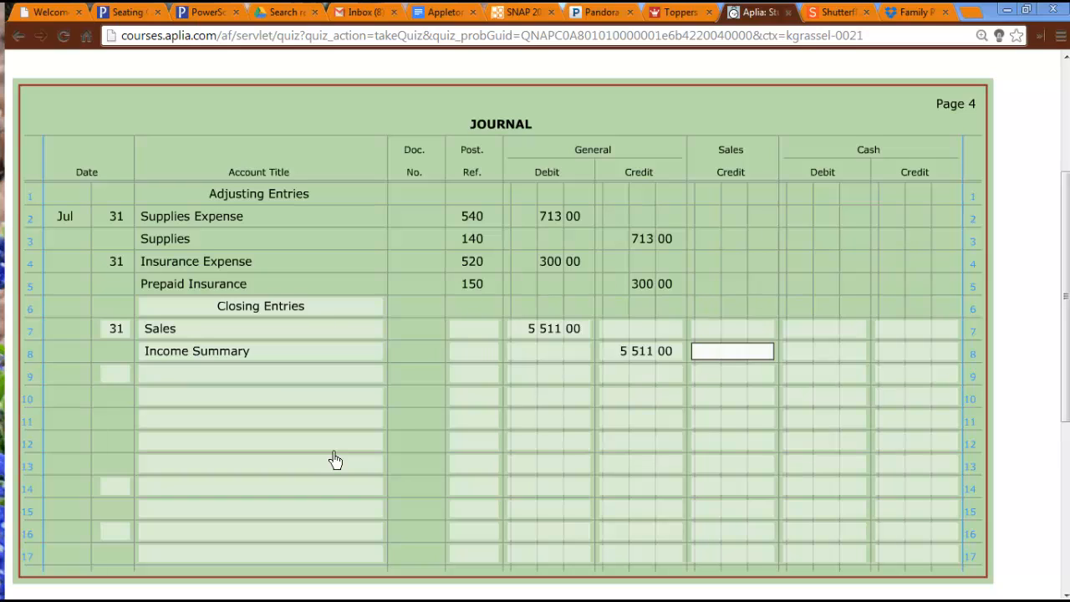
Consult the work sheet for the expense accounts and enter day 31 with Income Summary on journal line 9.
{"action": "key", "text": "alt+Tab"}
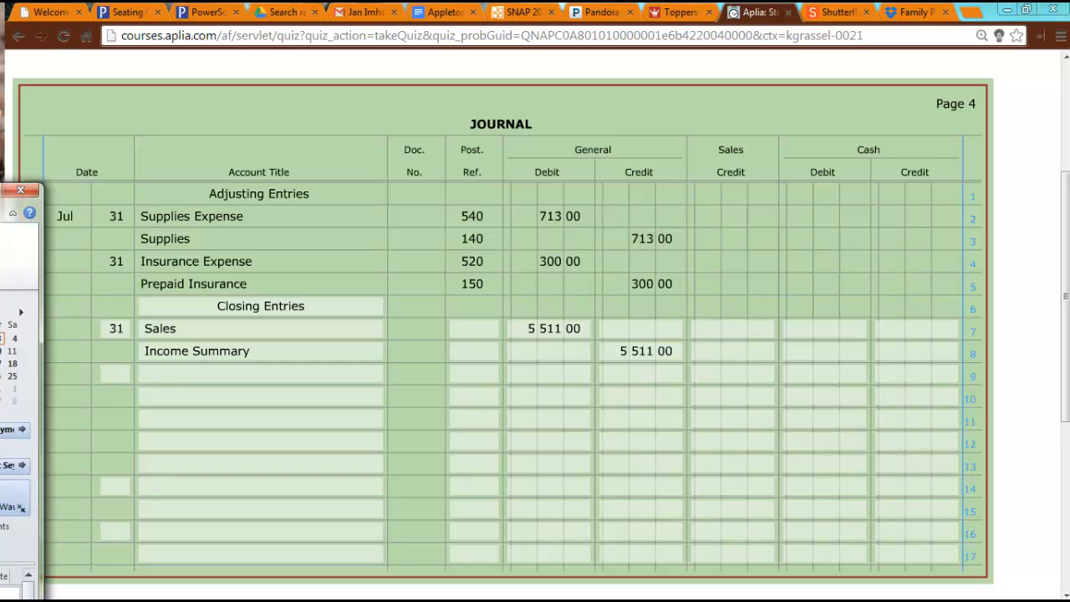
{"action": "left_click_drag", "start_coordinate": [0, 190], "coordinate": [0, 180]}
{"action": "left_click_drag", "start_coordinate": [0, 134], "coordinate": [607, 106]}
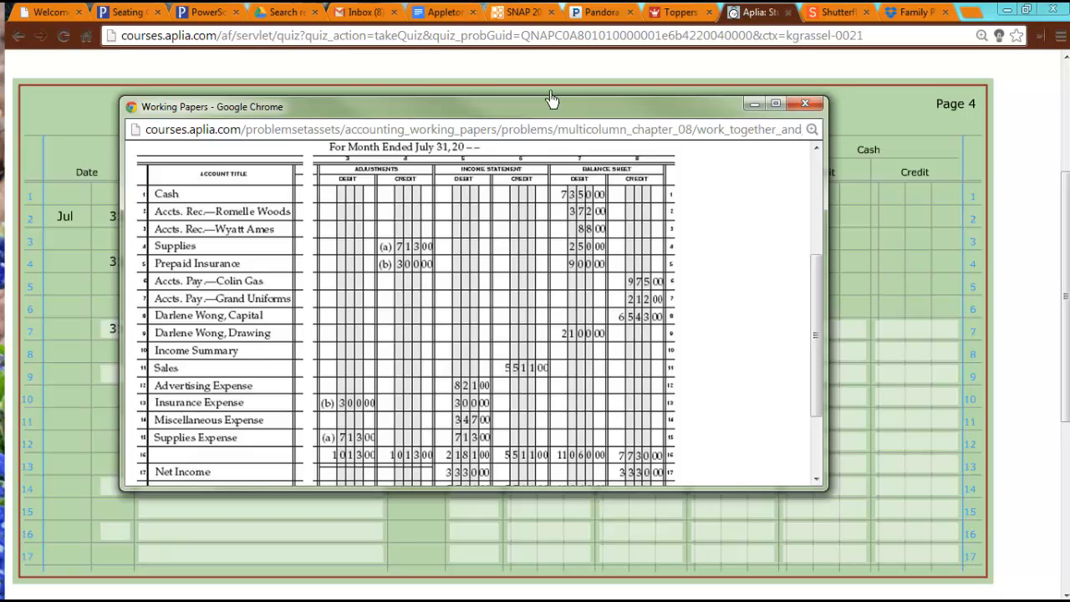
{"action": "left_click_drag", "start_coordinate": [454, 109], "coordinate": [0, 230]}
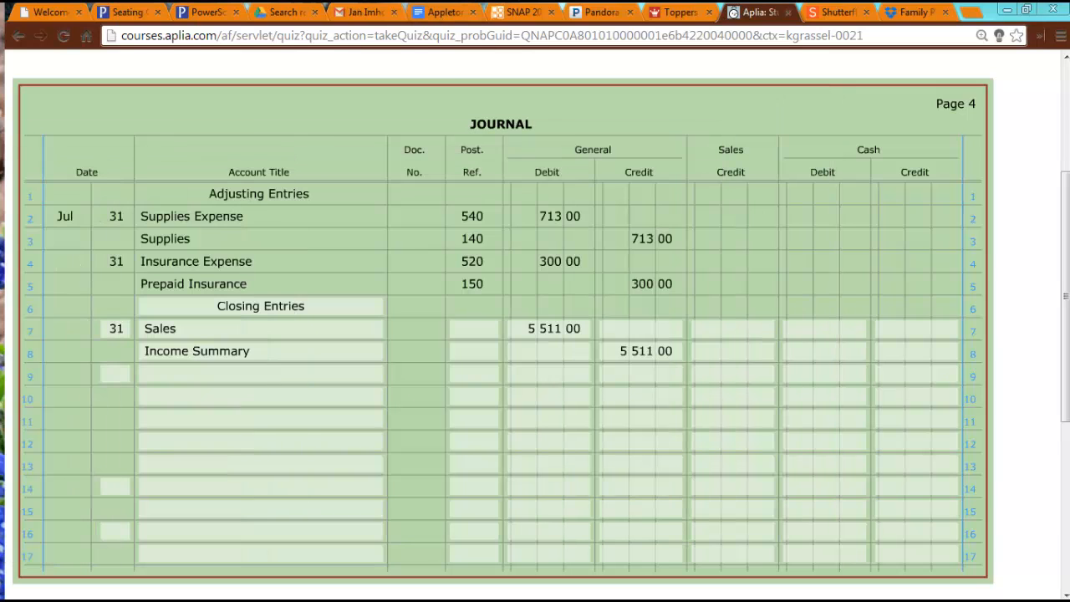
{"action": "left_click", "coordinate": [116, 378]}
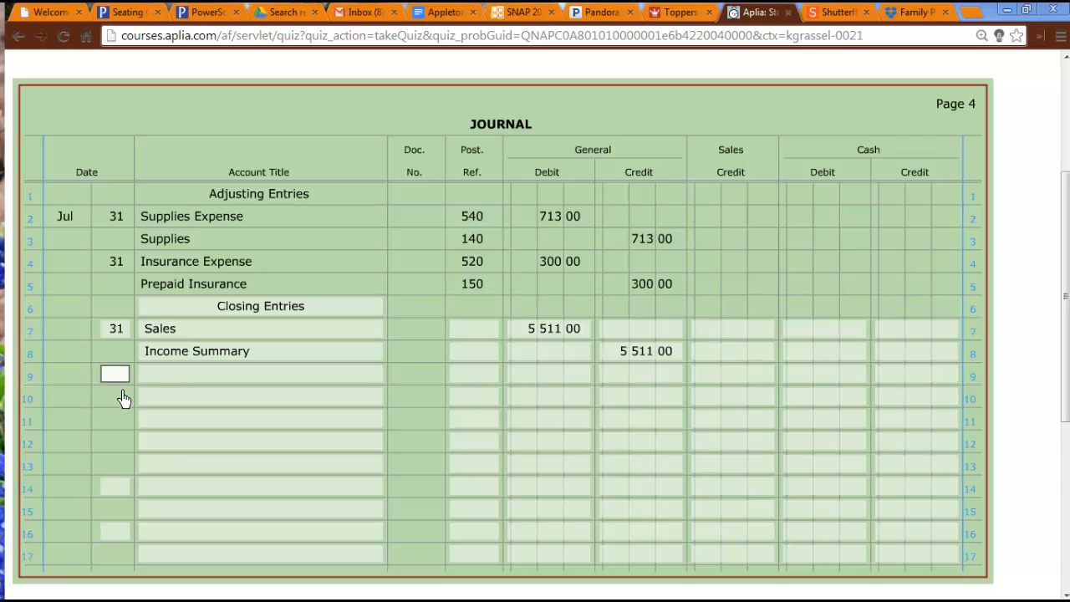
{"action": "type", "text": "31"}
{"action": "key", "text": "Tab"}
{"action": "type", "text": "income su"}
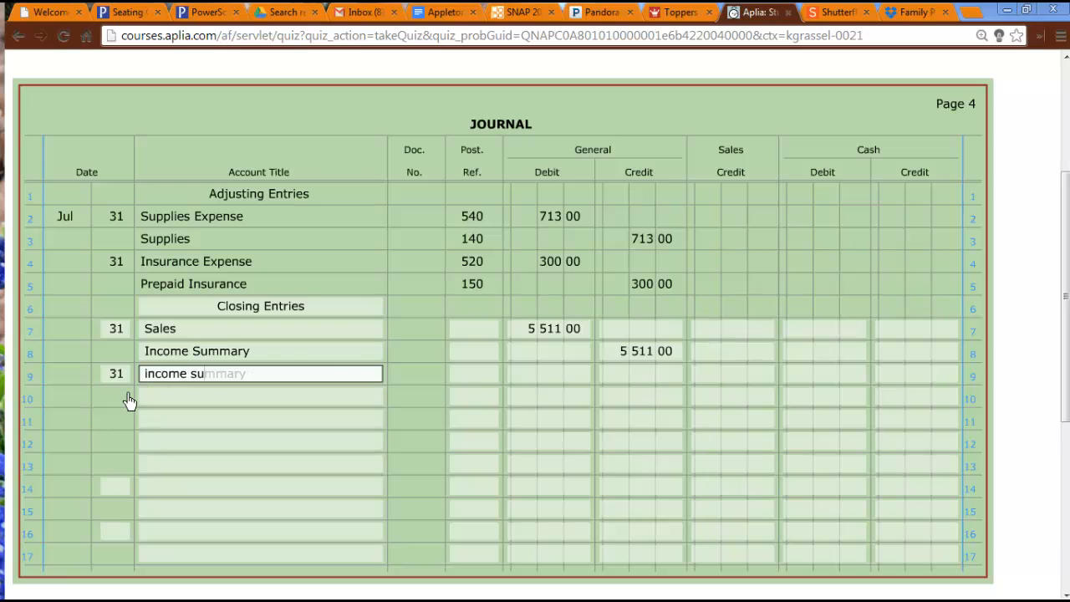
{"action": "key", "text": "Tab"}
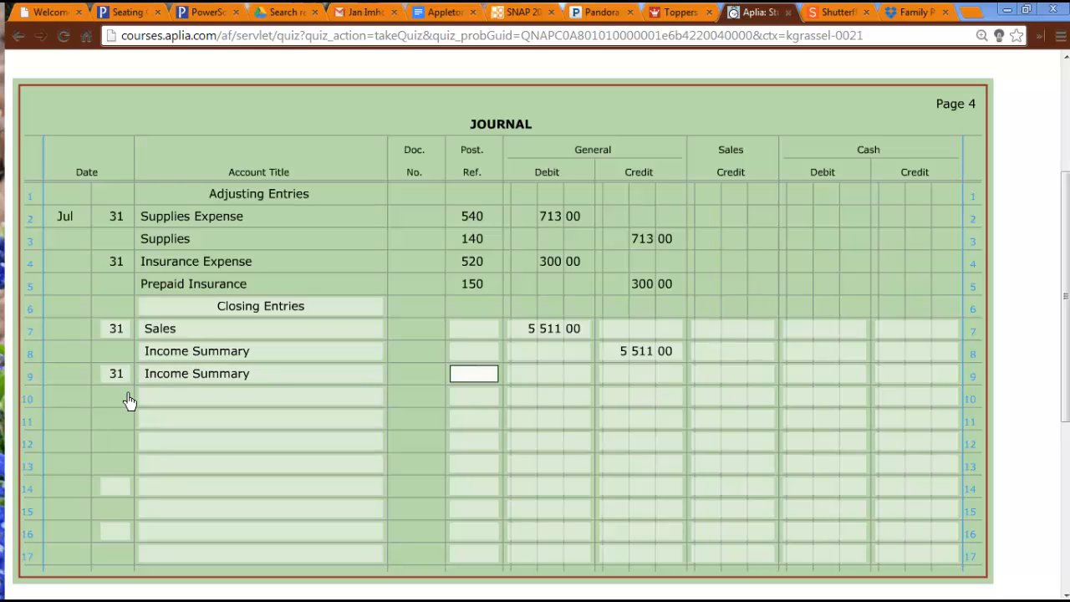
Enter Advertising Expense on journal line 10 with a general credit of 821.
{"action": "left_click", "coordinate": [224, 409]}
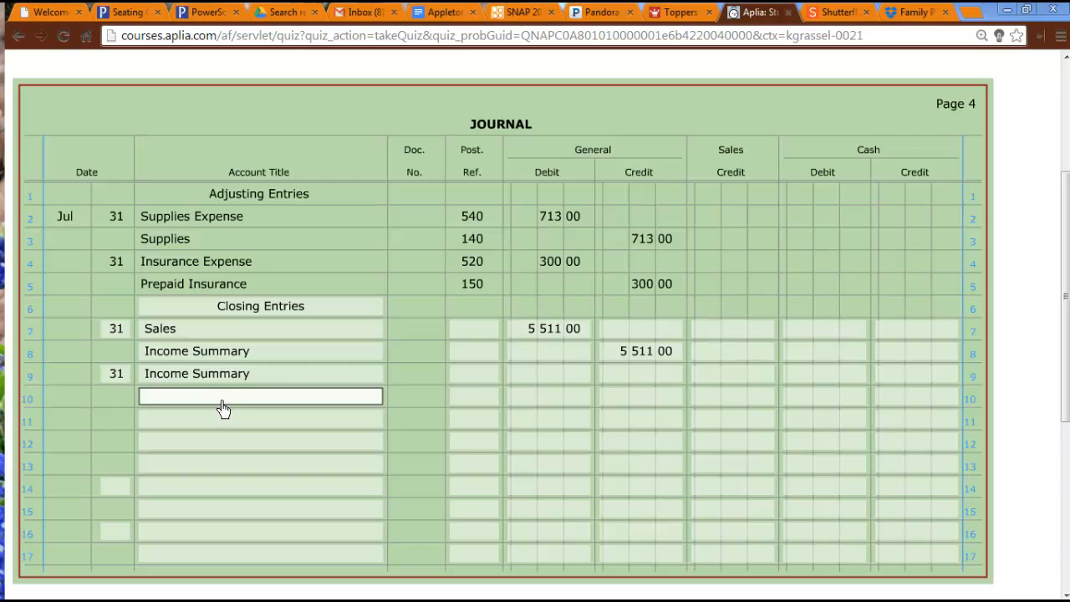
{"action": "type", "text": "ad"}
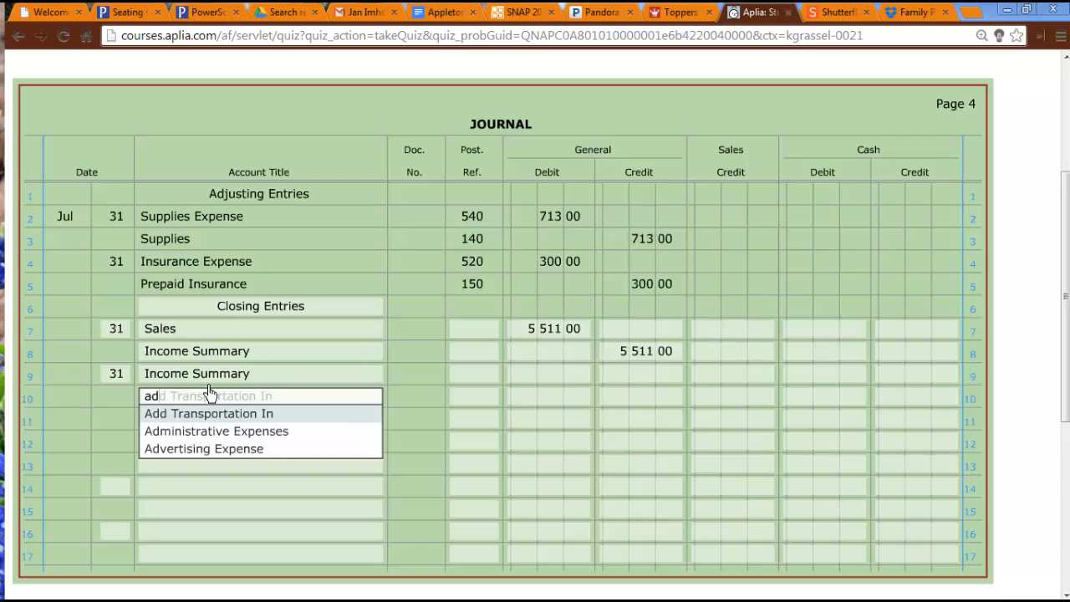
{"action": "type", "text": "v"}
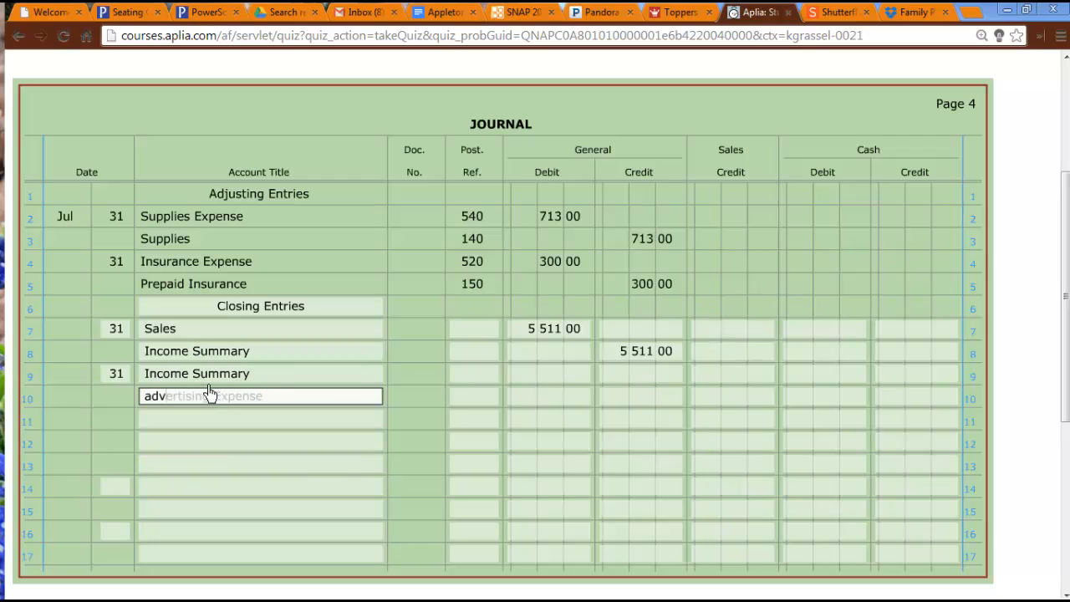
{"action": "key", "text": "Tab"}
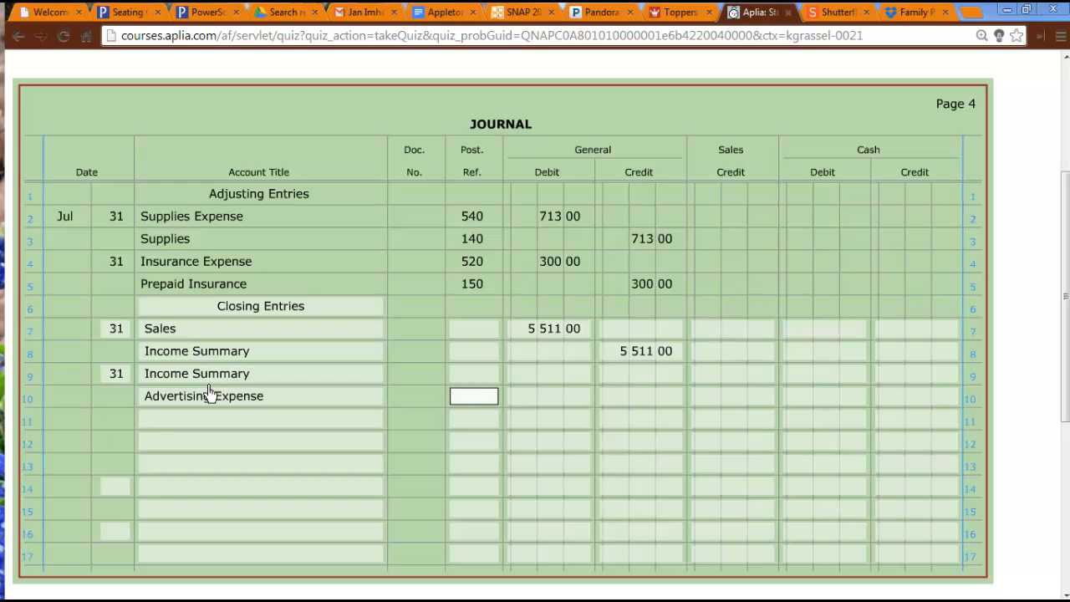
{"action": "key", "text": "Tab"}
{"action": "key", "text": "Tab"}
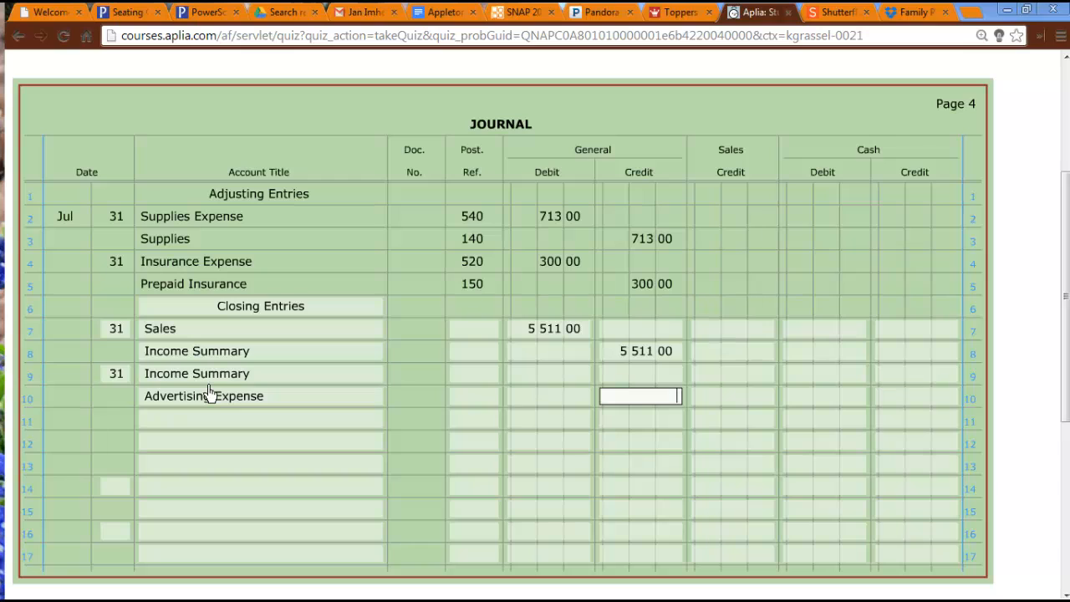
{"action": "type", "text": "821"}
Enter Insurance Expense on journal line 11 with a general credit of 300.
{"action": "left_click", "coordinate": [252, 425]}
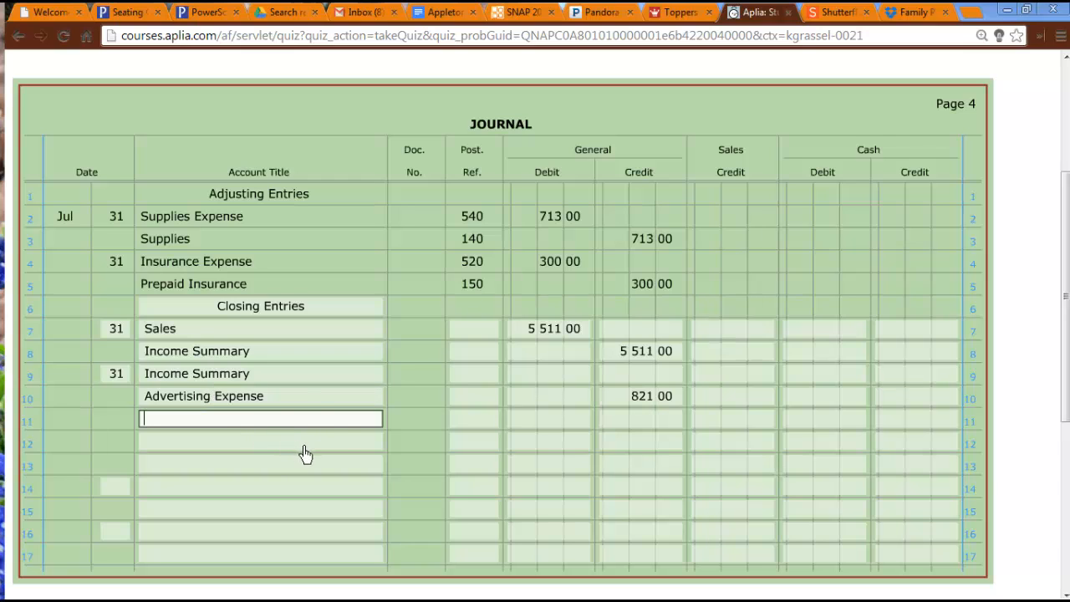
{"action": "type", "text": "in"}
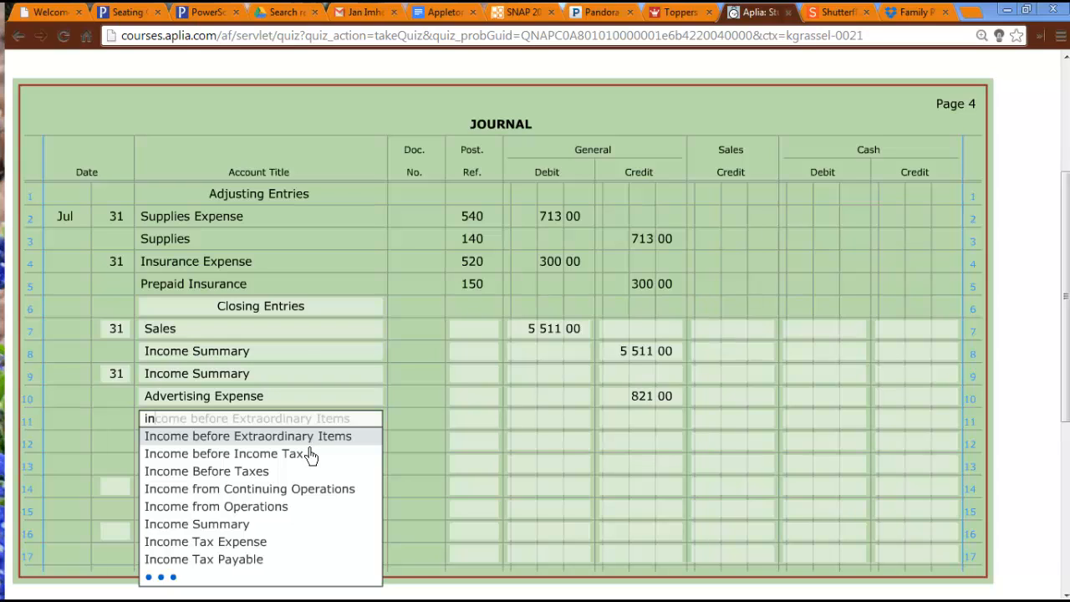
{"action": "type", "text": "s"}
{"action": "key", "text": "Tab"}
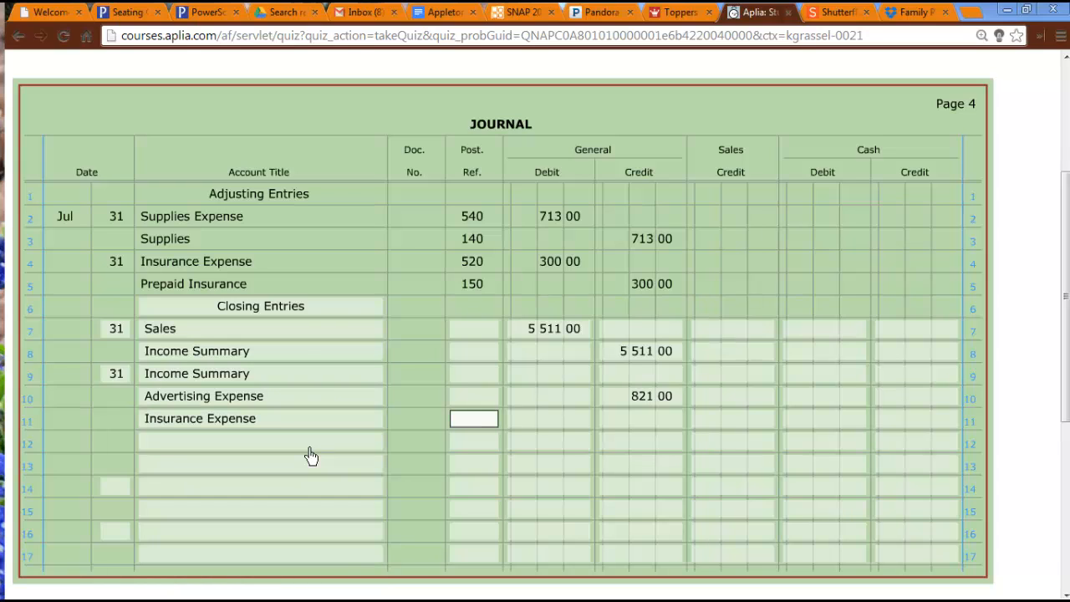
{"action": "key", "text": "Tab"}
{"action": "key", "text": "Tab"}
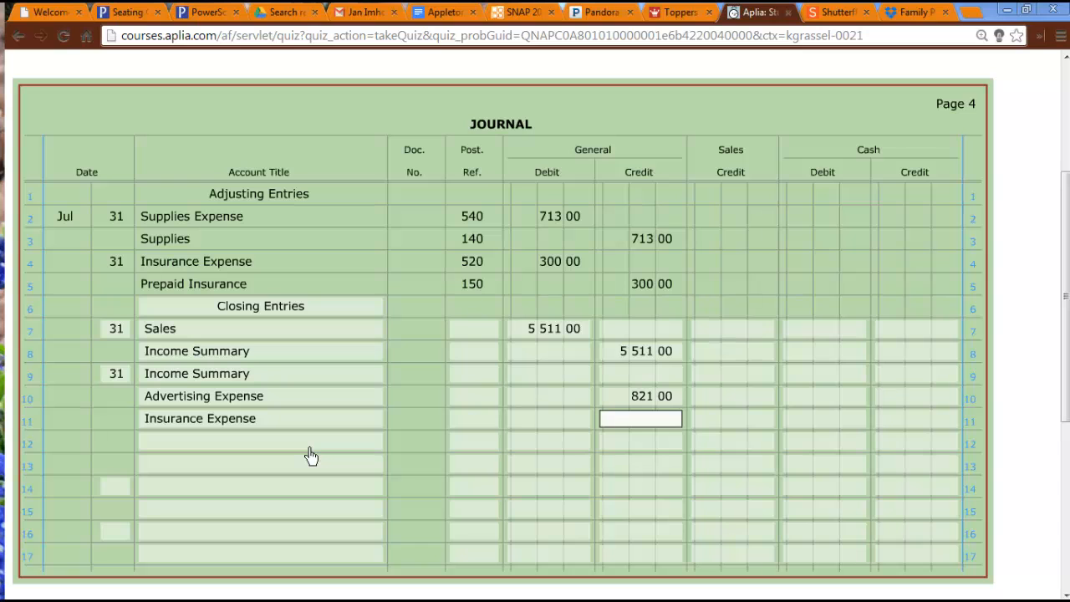
{"action": "type", "text": "300"}
{"action": "key", "text": "Tab"}
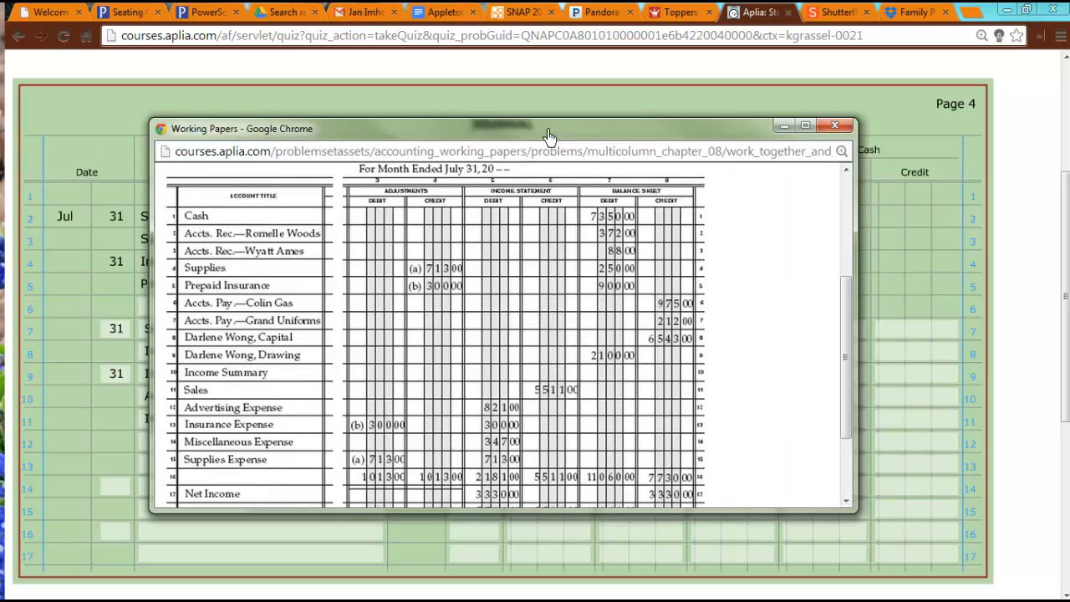
Consult the work sheet's expense balances and enter Miscellaneous Expense on journal line 12 with a general credit of 347.
{"action": "left_click_drag", "start_coordinate": [547, 132], "coordinate": [561, 126]}
{"action": "left_click_drag", "start_coordinate": [880, 313], "coordinate": [883, 357]}
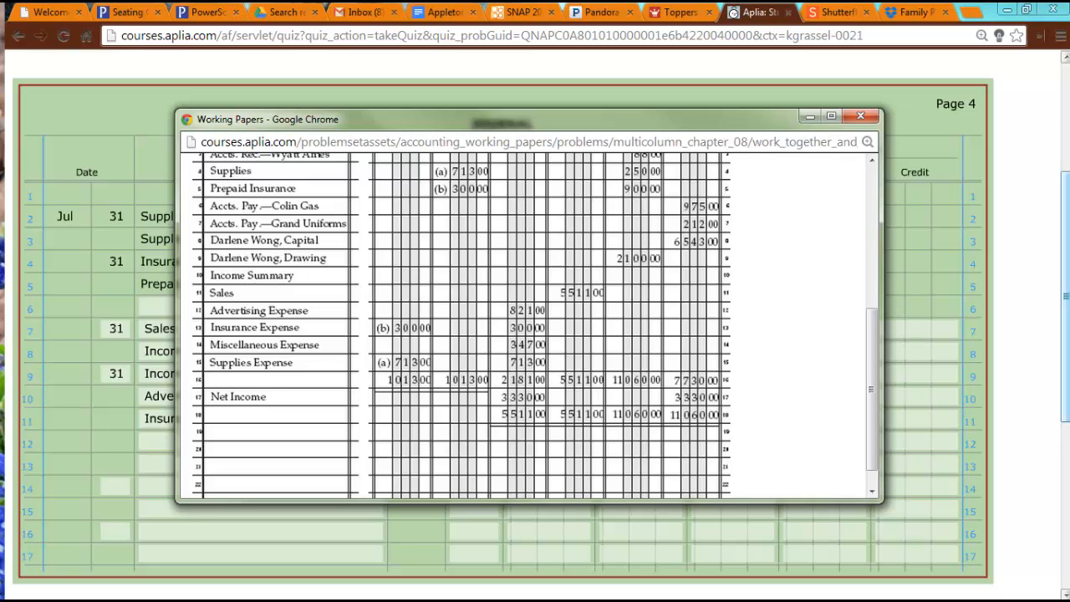
{"action": "left_click_drag", "start_coordinate": [713, 127], "coordinate": [294, 175]}
{"action": "key", "text": "alt+Tab"}
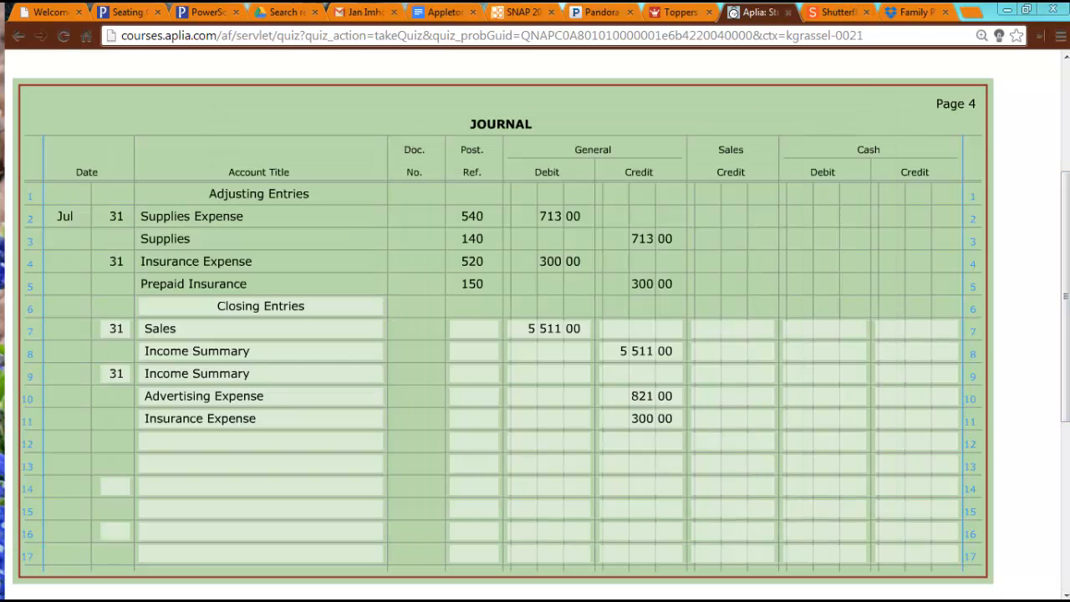
{"action": "left_click", "coordinate": [279, 446]}
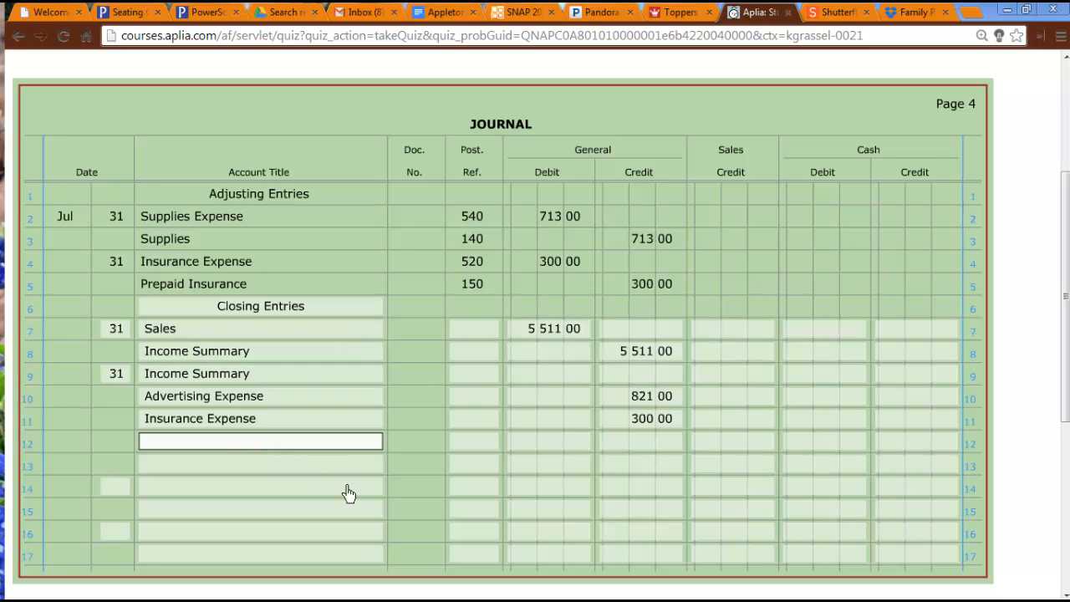
{"action": "type", "text": "mis"}
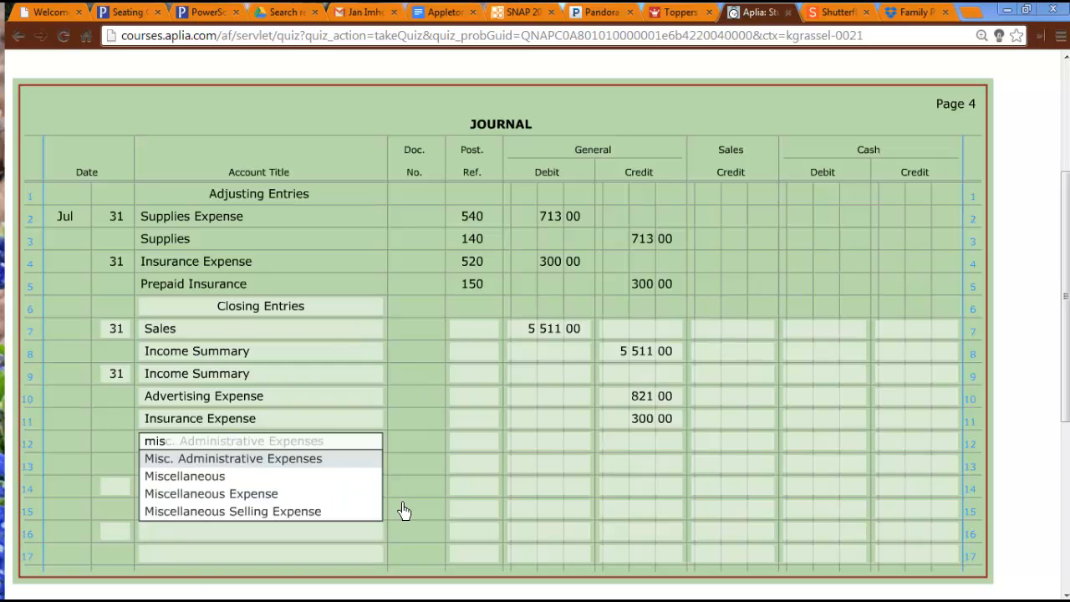
{"action": "key", "text": "Down"}
{"action": "key", "text": "Down"}
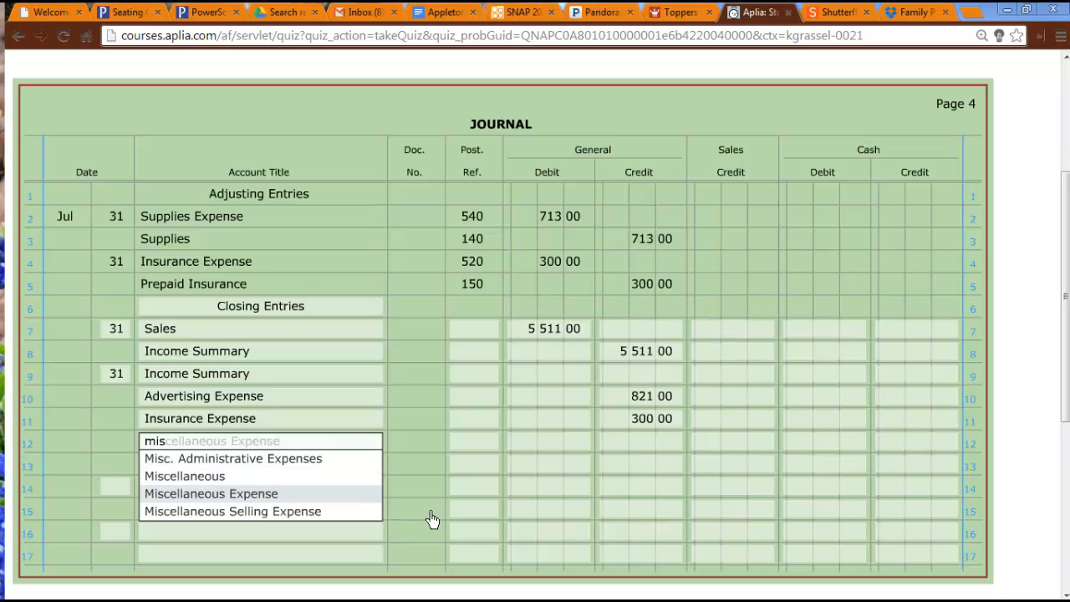
{"action": "key", "text": "Tab"}
{"action": "key", "text": "Tab"}
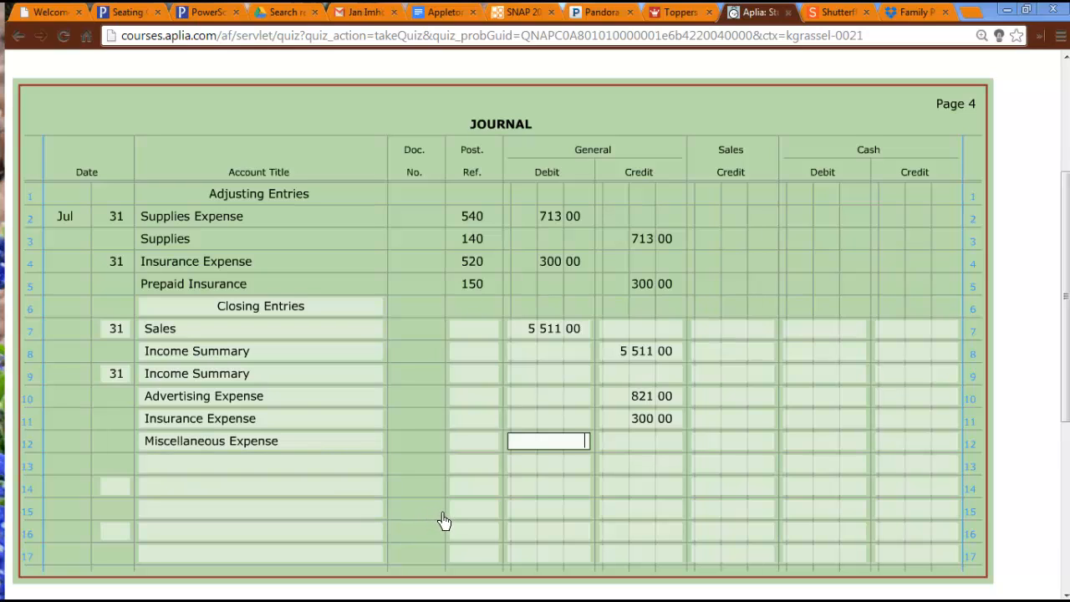
{"action": "key", "text": "Tab"}
{"action": "type", "text": "347"}
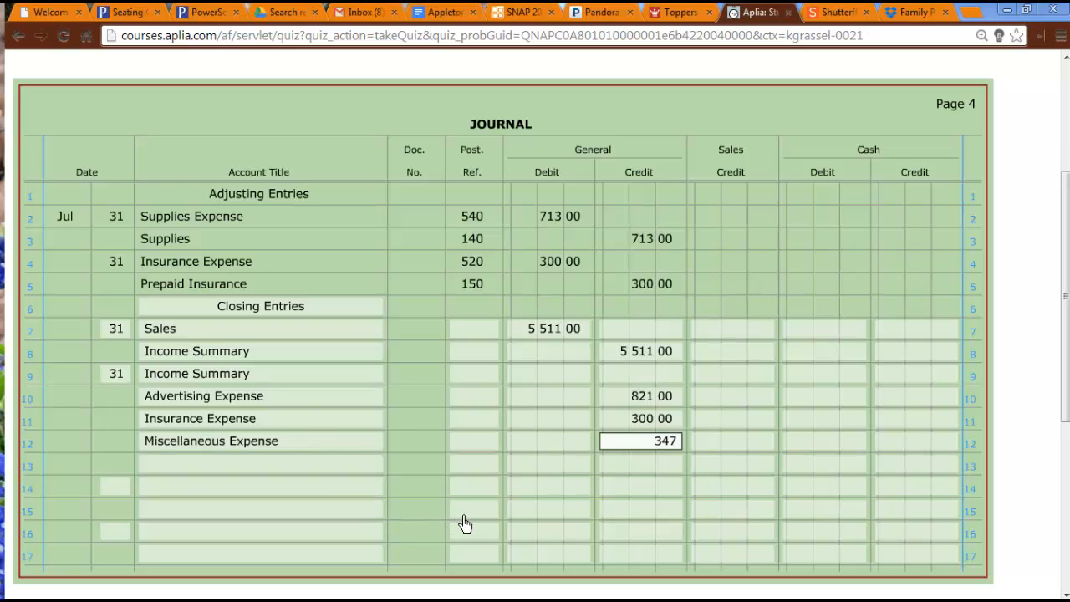
Enter Supplies Expense on journal line 13 with a general credit of 713.
{"action": "left_click", "coordinate": [293, 470]}
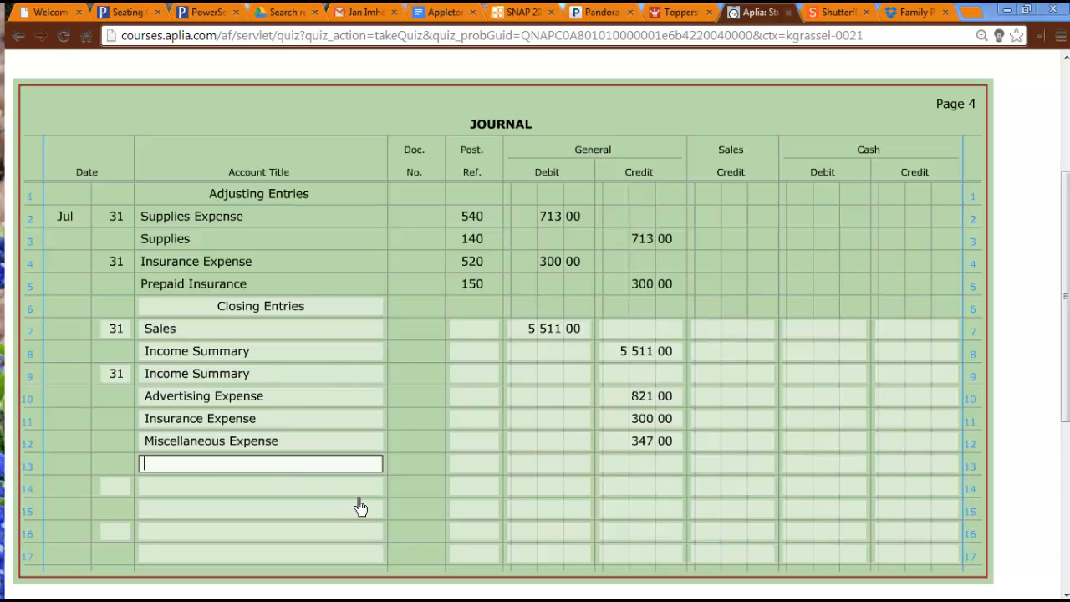
{"action": "type", "text": "supp"}
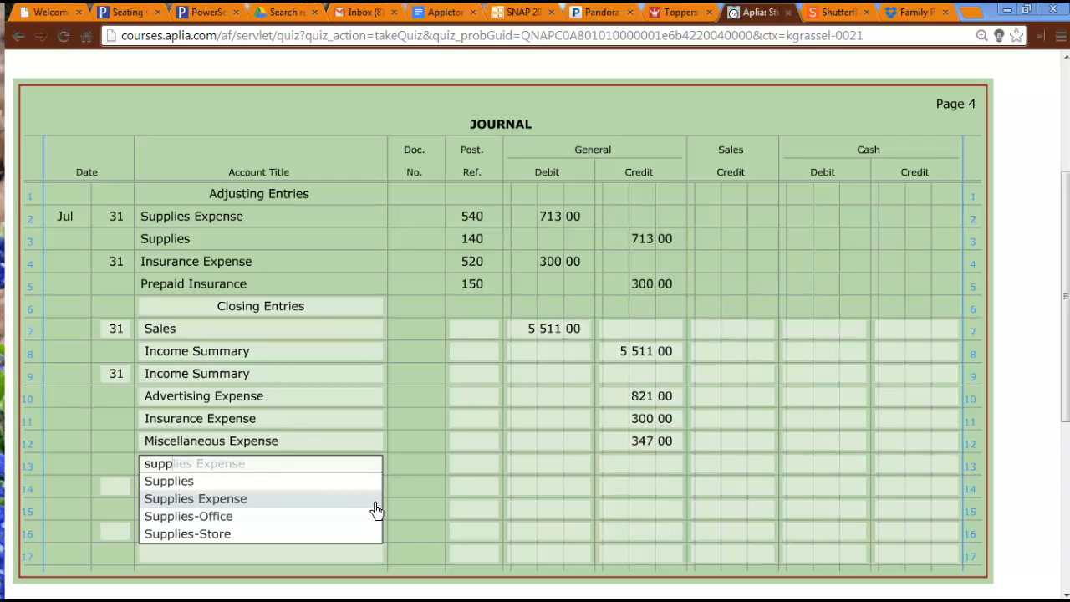
{"action": "left_click", "coordinate": [291, 499]}
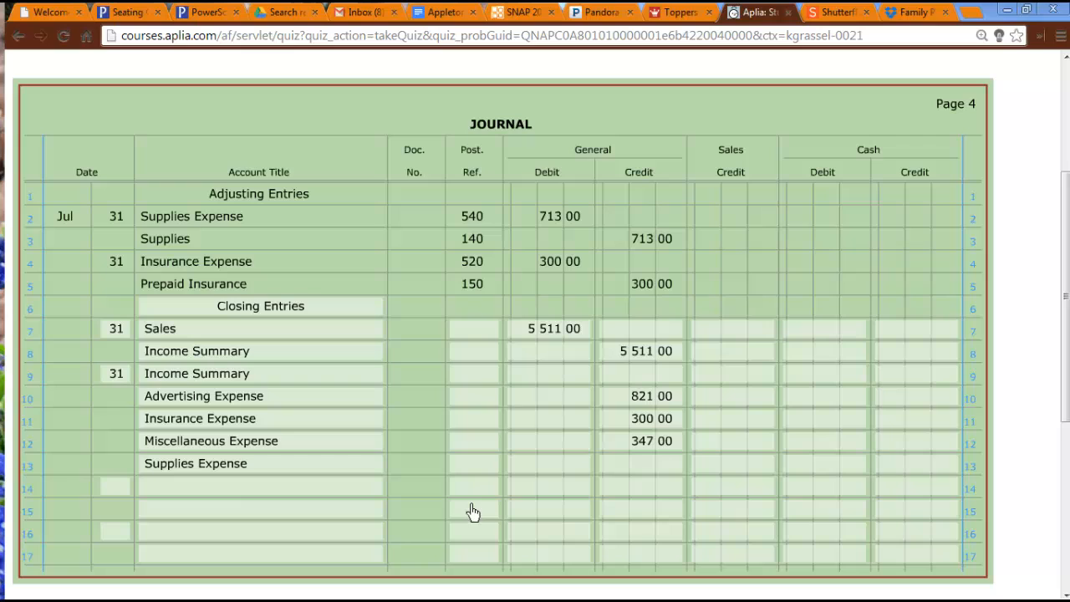
{"action": "left_click", "coordinate": [660, 468]}
{"action": "type", "text": "713"}
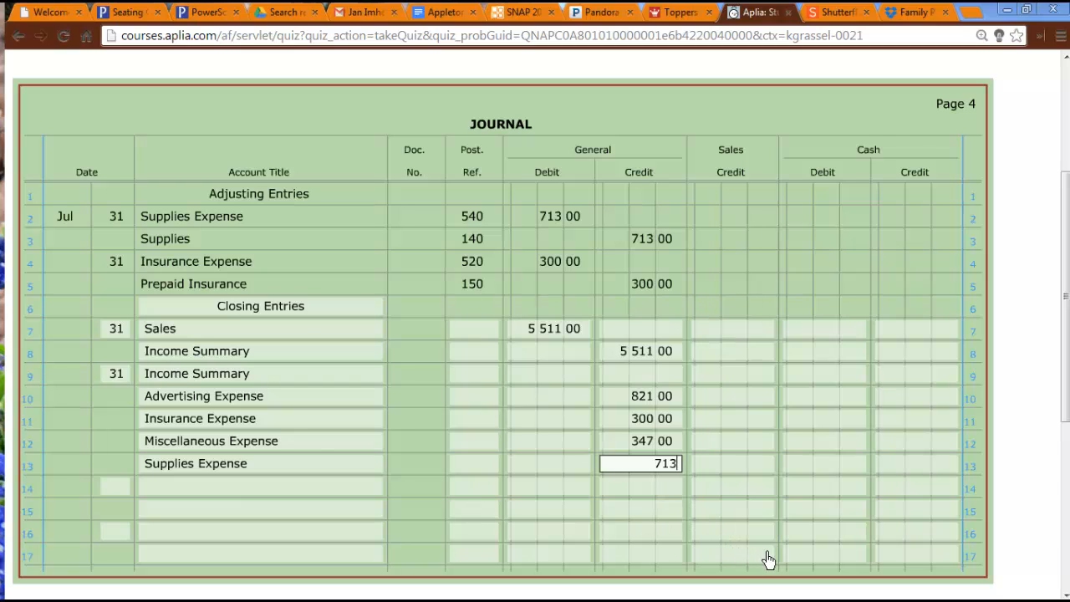
{"action": "key", "text": "Tab"}
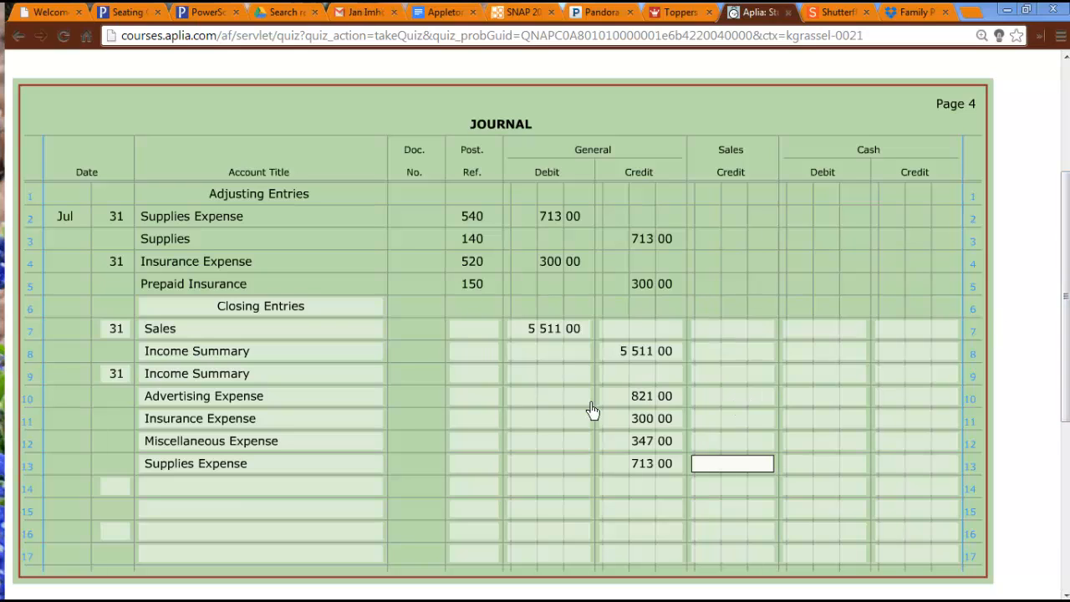
Enter the total of the closed expenses, 2181, as the general debit for Income Summary on journal line 9.
{"action": "left_click", "coordinate": [560, 378]}
{"action": "type", "text": "2"}
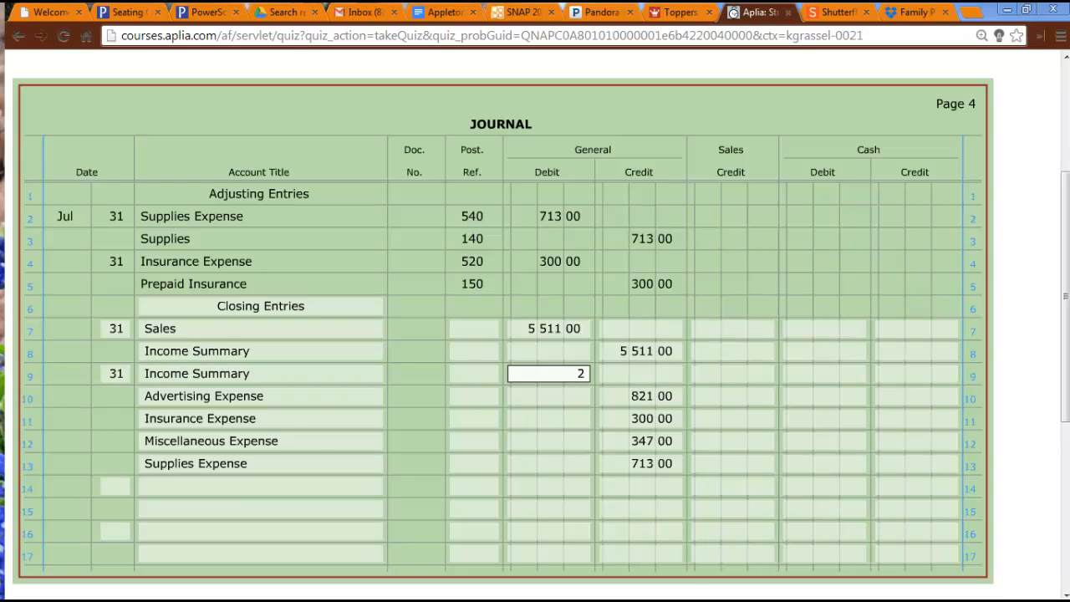
{"action": "type", "text": "181"}
{"action": "key", "text": "Tab"}
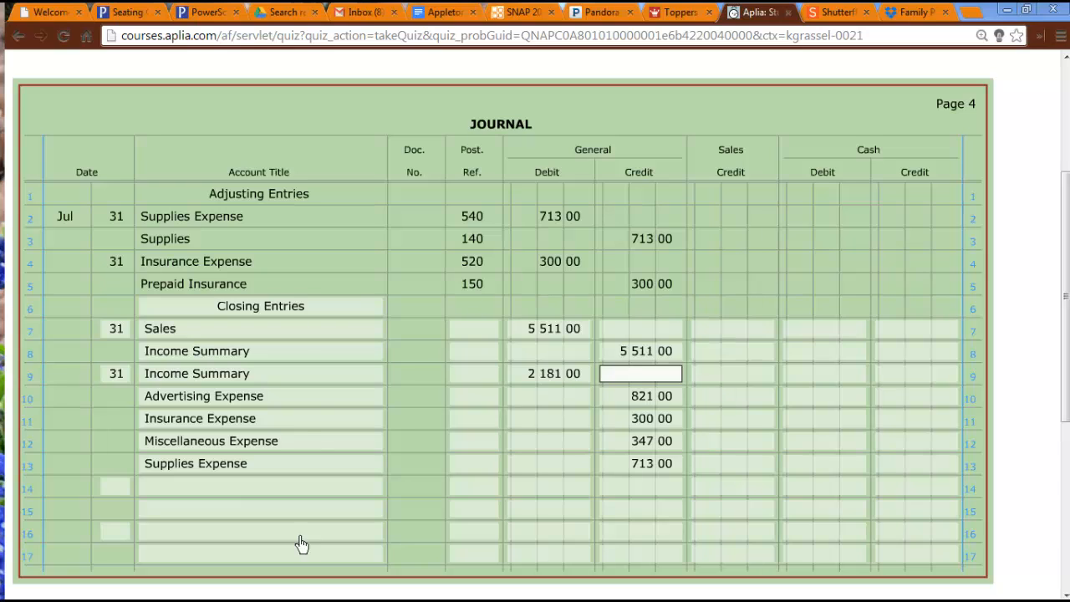
Start the net income closing entry on journal line 14 with day 31 and the account title Income Summary.
{"action": "left_click", "coordinate": [115, 487]}
{"action": "type", "text": "31"}
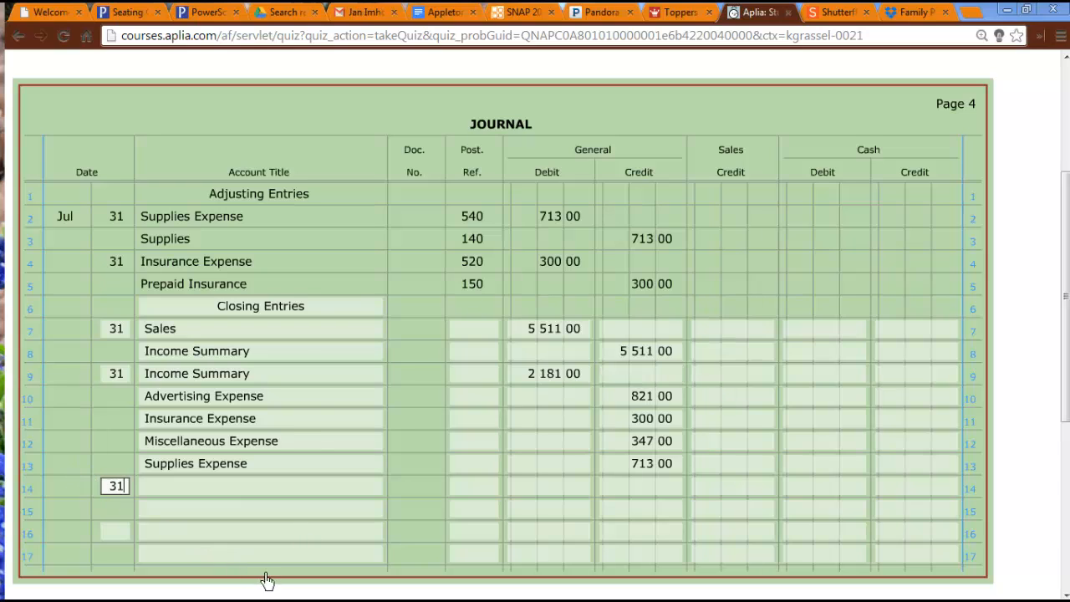
{"action": "key", "text": "Tab"}
{"action": "type", "text": "in"}
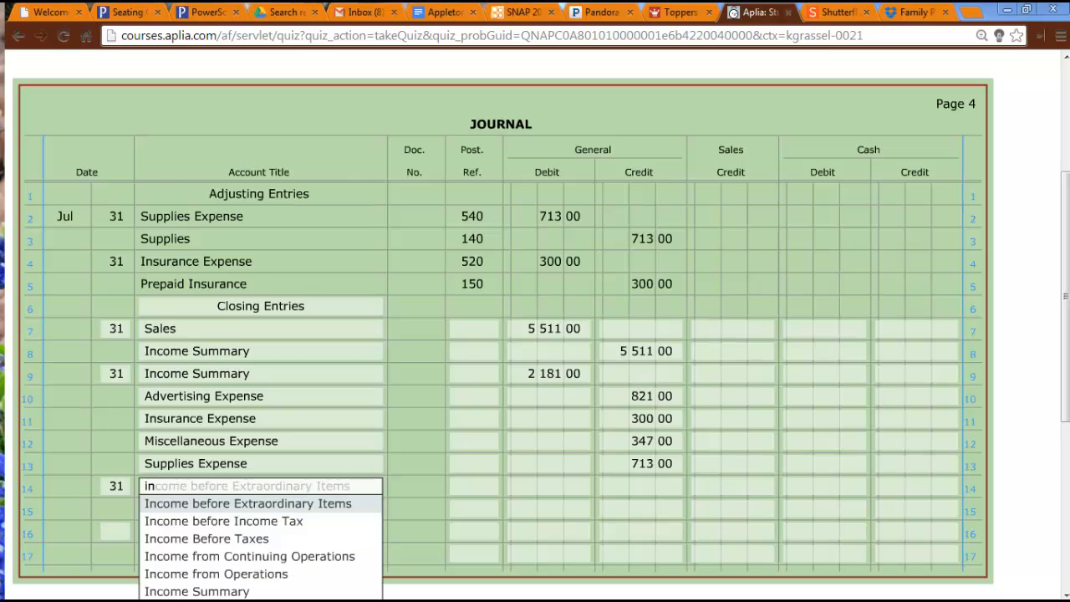
{"action": "type", "text": "come su"}
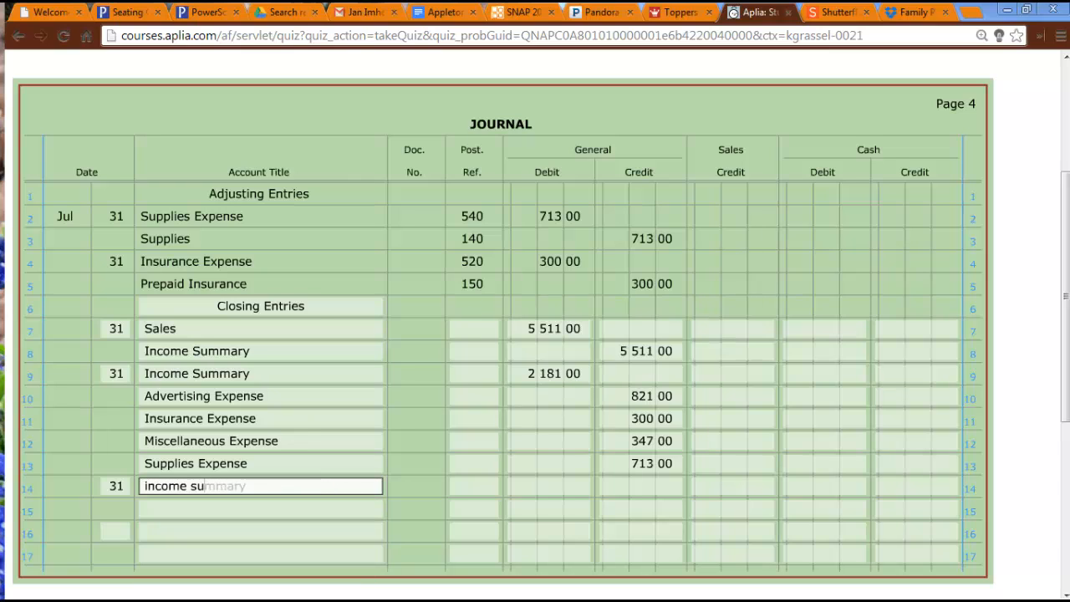
{"action": "key", "text": "Tab"}
{"action": "key", "text": "Tab"}
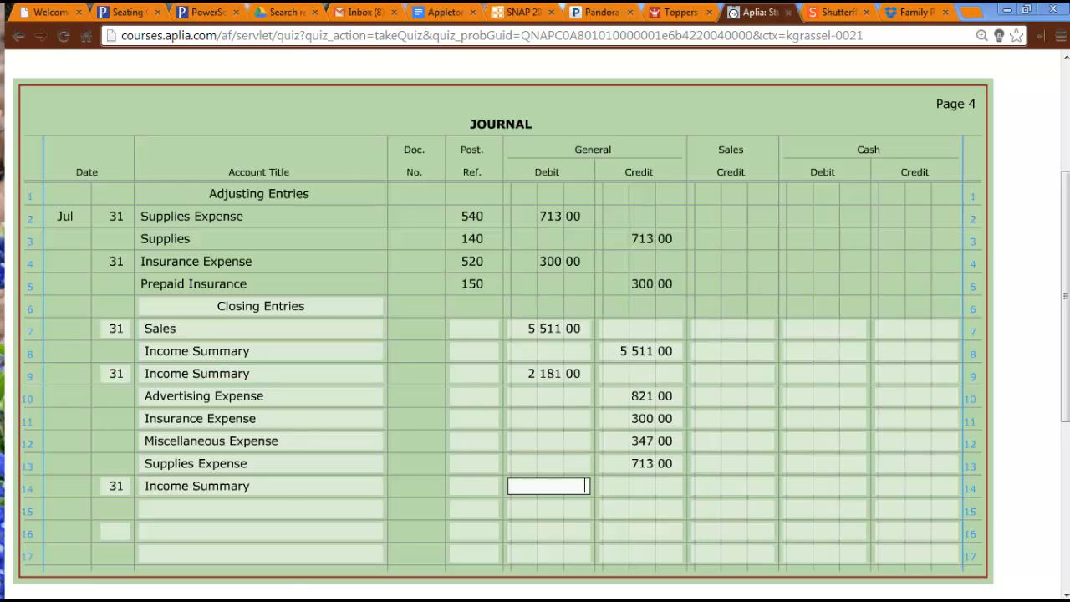
Enter the net income of 3330 as the general debit for Income Summary on journal line 14.
{"action": "type", "text": "3323"}
{"action": "key", "text": "BackSpace"}
{"action": "key", "text": "BackSpace"}
{"action": "type", "text": "30"}
Consult the work sheet for the owner's equity accounts and enter the owner's Capital account on journal line 15.
{"action": "left_click", "coordinate": [294, 517]}
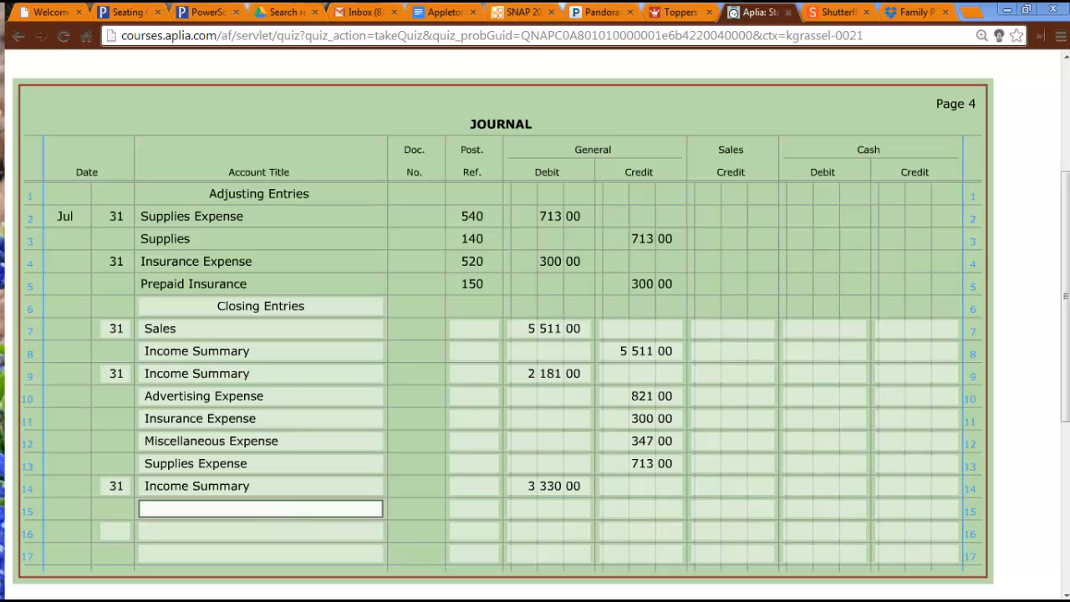
{"action": "left_click_drag", "start_coordinate": [0, 206], "coordinate": [650, 24]}
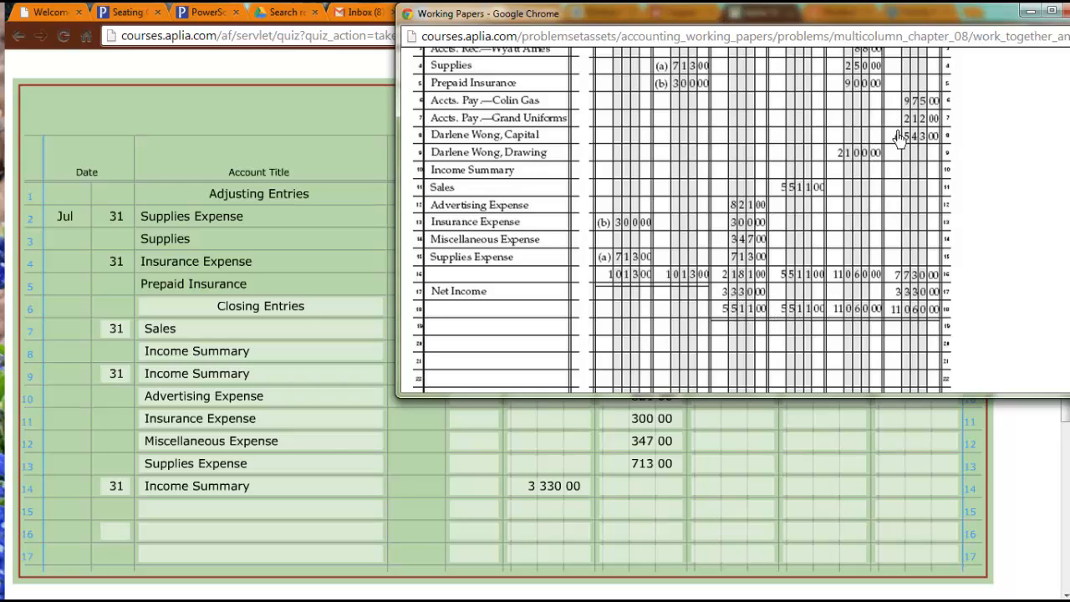
{"action": "left_click_drag", "start_coordinate": [836, 15], "coordinate": [0, 169]}
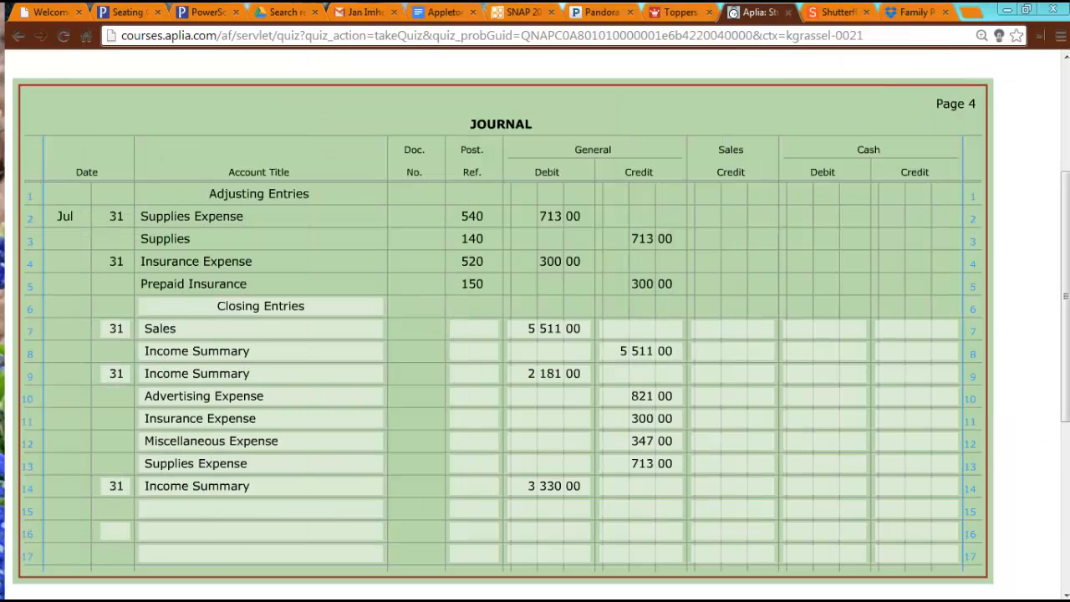
{"action": "left_click", "coordinate": [216, 514]}
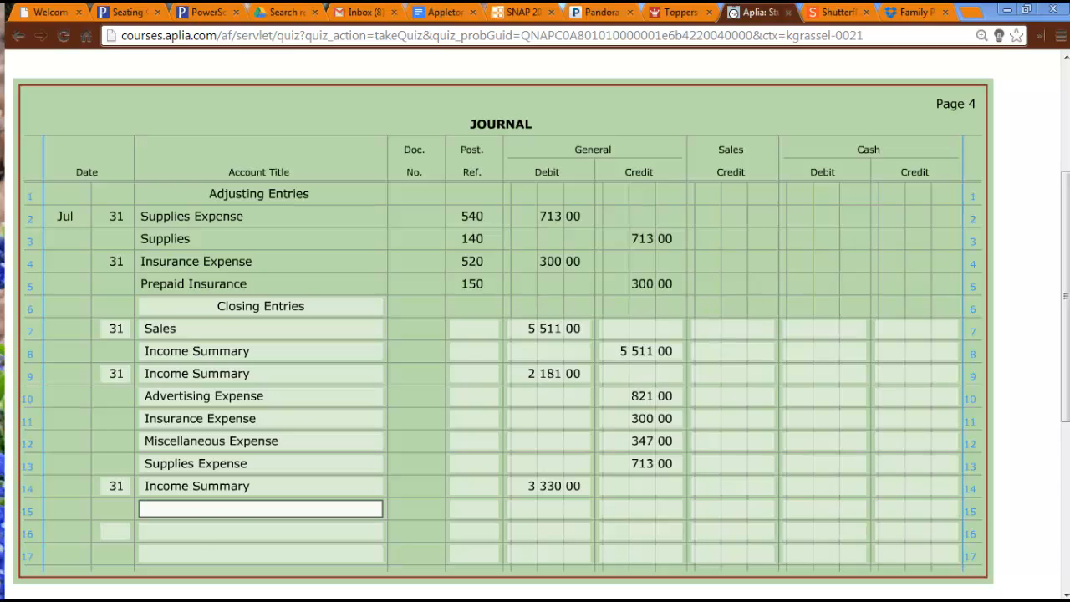
{"action": "type", "text": "dal"}
{"action": "key", "text": "BackSpace"}
{"action": "type", "text": "r"}
{"action": "key", "text": "Tab"}
{"action": "key", "text": "Tab"}
{"action": "key", "text": "Tab"}
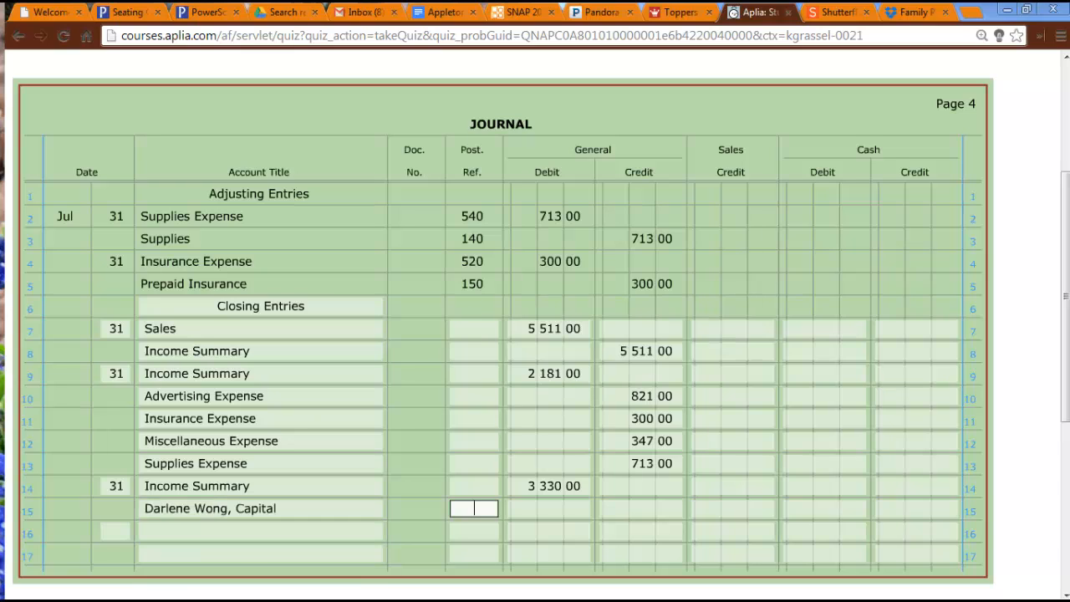
Enter 3330 as the general credit for the owner's Capital account on journal line 15.
{"action": "type", "text": "3330"}
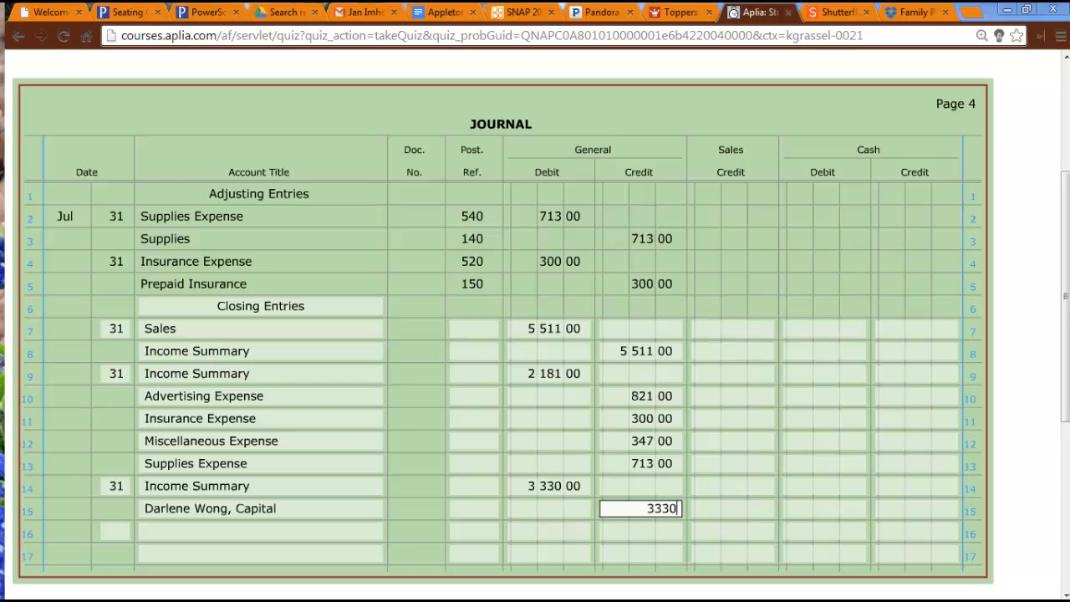
{"action": "key", "text": "Tab"}
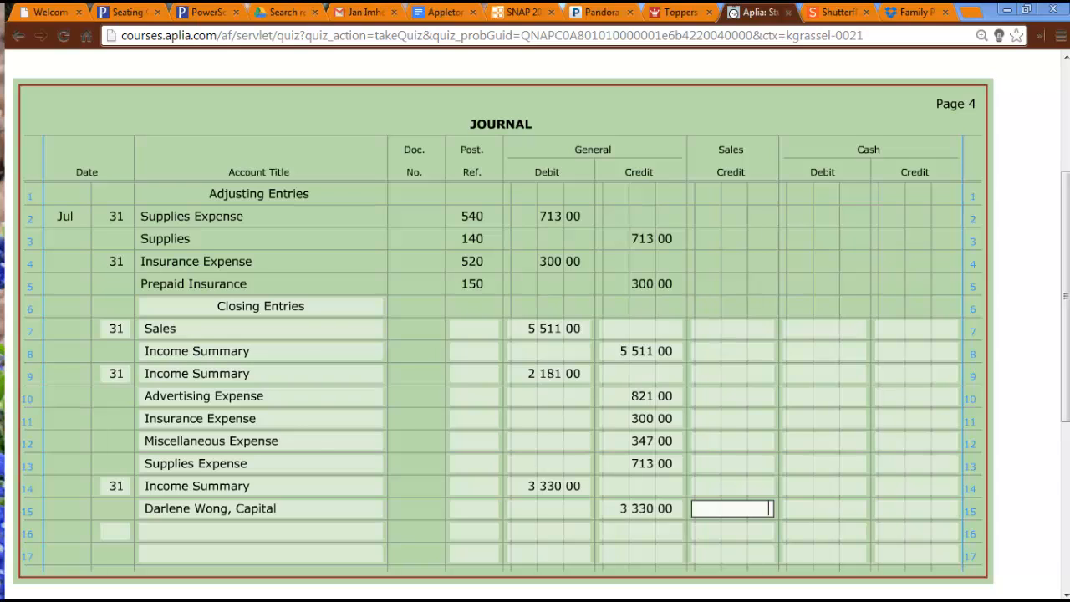
Enter day 31 and the owner's Capital account on journal line 16, consulting the work sheet for the Drawing account.
{"action": "left_click", "coordinate": [124, 535]}
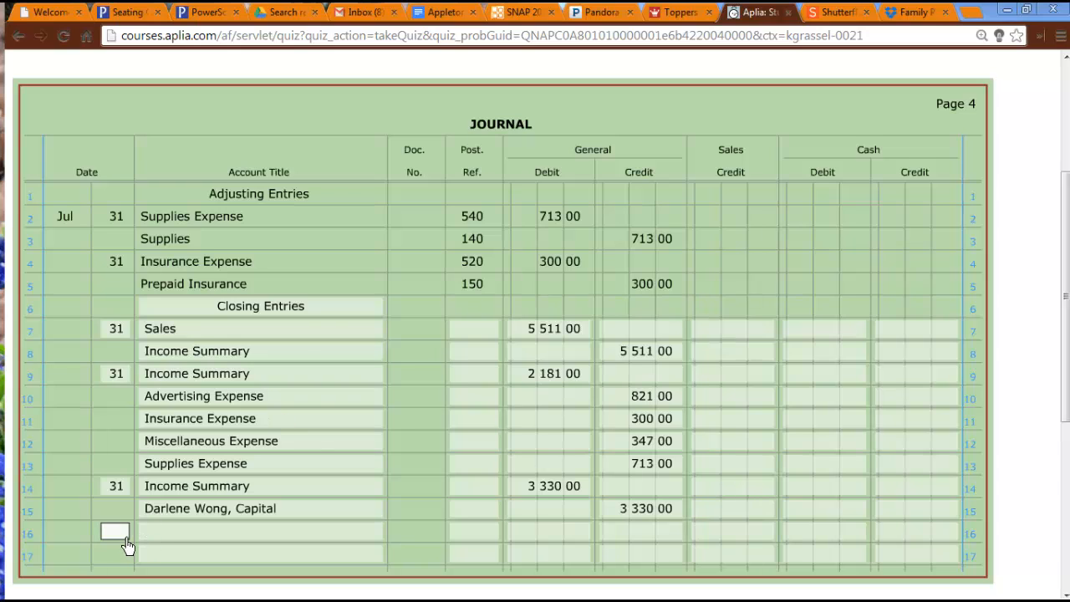
{"action": "type", "text": "31"}
{"action": "key", "text": "Tab"}
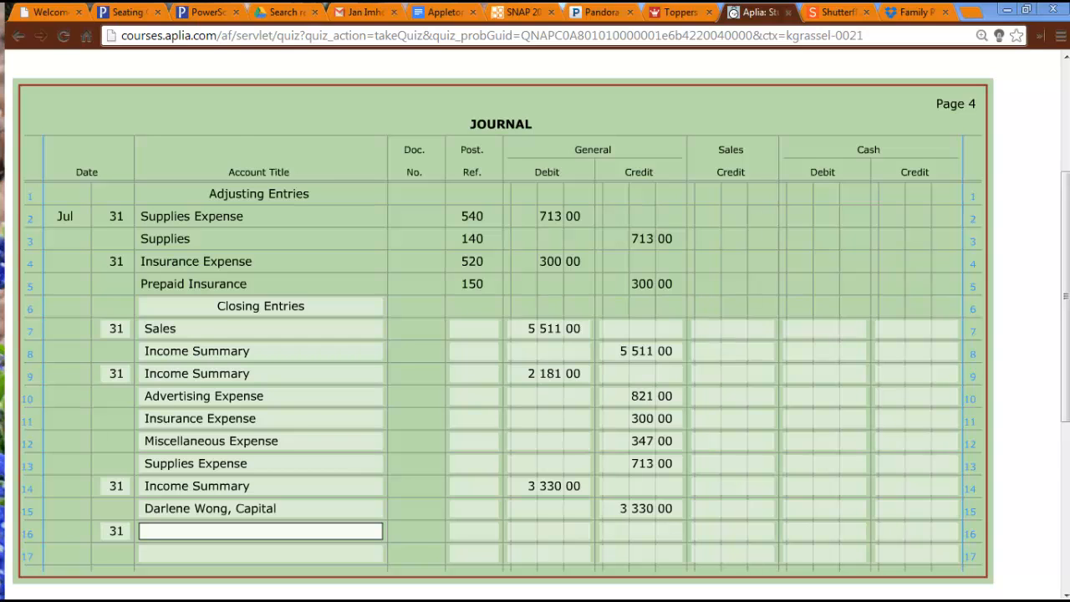
{"action": "key", "text": "alt+Tab"}
{"action": "left_click_drag", "start_coordinate": [437, 162], "coordinate": [564, 129]}
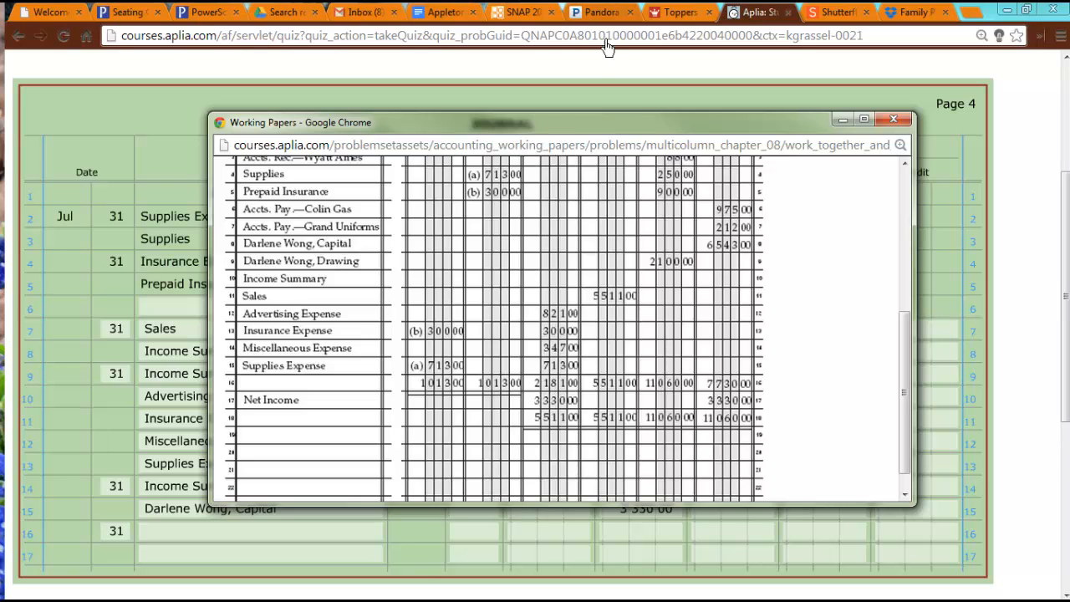
{"action": "left_click_drag", "start_coordinate": [561, 124], "coordinate": [0, 167]}
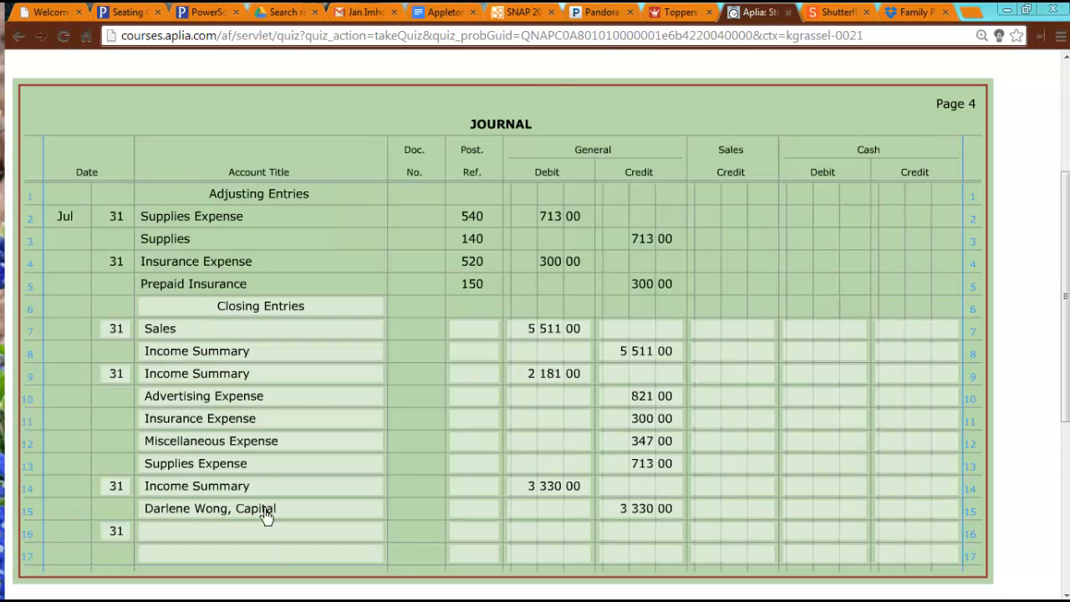
{"action": "left_click", "coordinate": [244, 530]}
{"action": "type", "text": "dar"}
{"action": "left_click", "coordinate": [262, 556]}
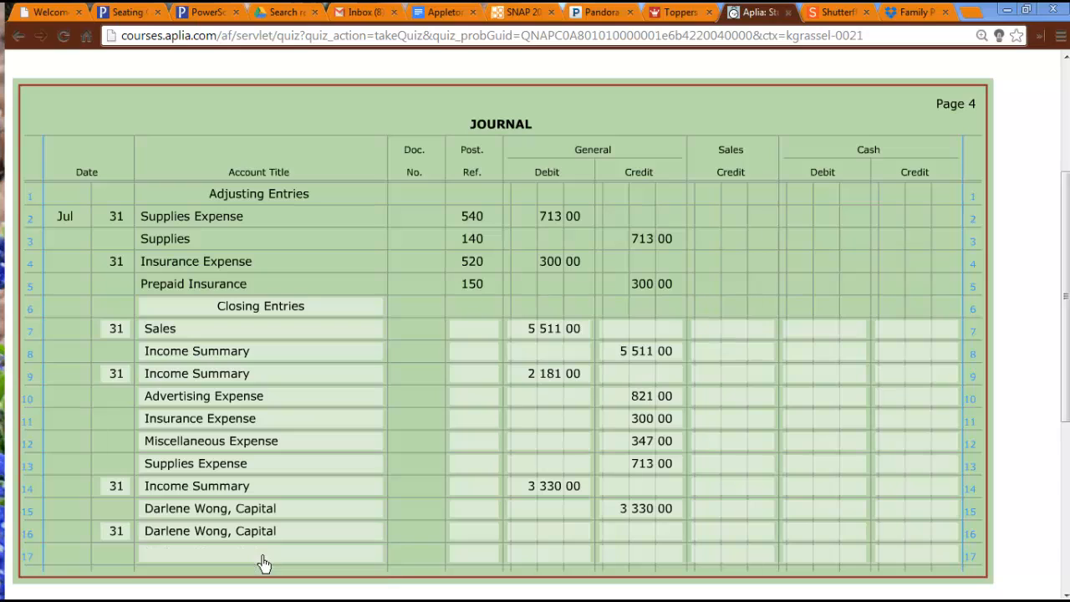
Enter 2100 as the general debit on journal line 16, and the owner's Drawing account with a 2100 general credit on line 17.
{"action": "left_click", "coordinate": [574, 536]}
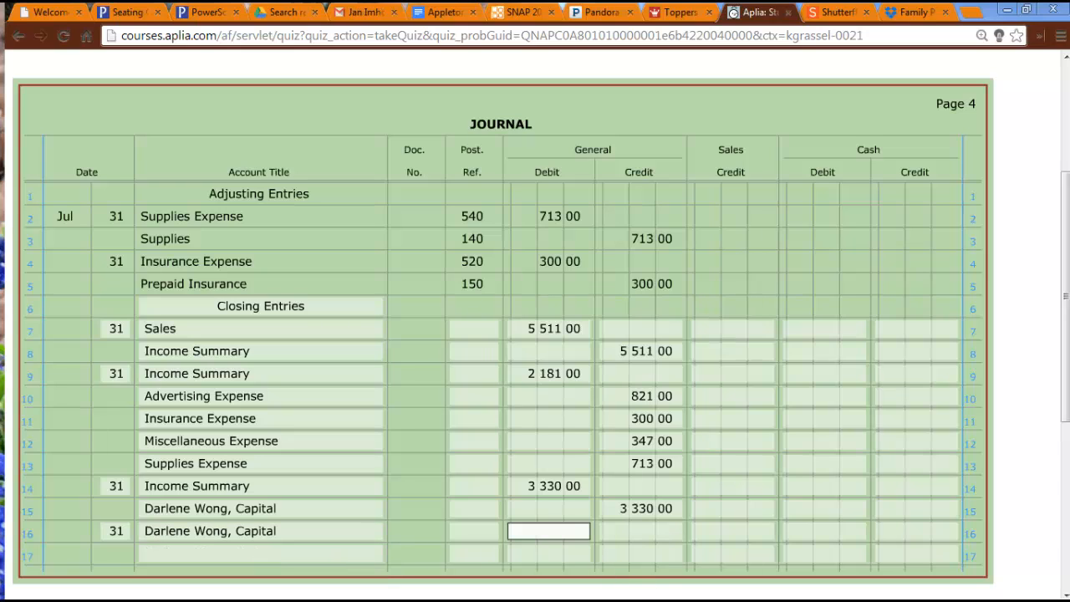
{"action": "type", "text": "2100"}
{"action": "left_click", "coordinate": [203, 556]}
{"action": "type", "text": "dar"}
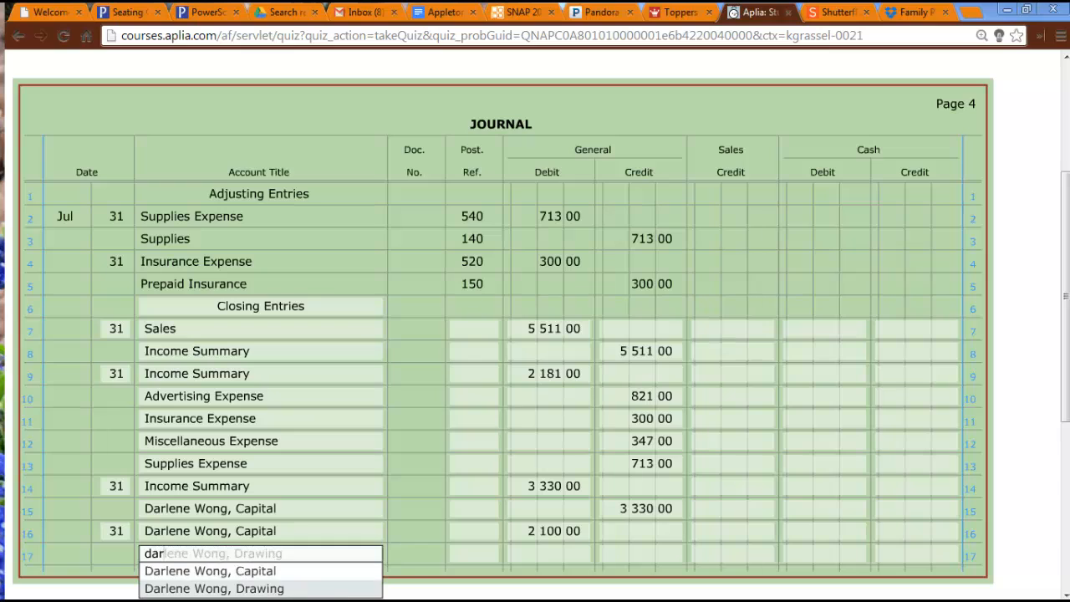
{"action": "left_click", "coordinate": [270, 589]}
{"action": "left_click", "coordinate": [647, 555]}
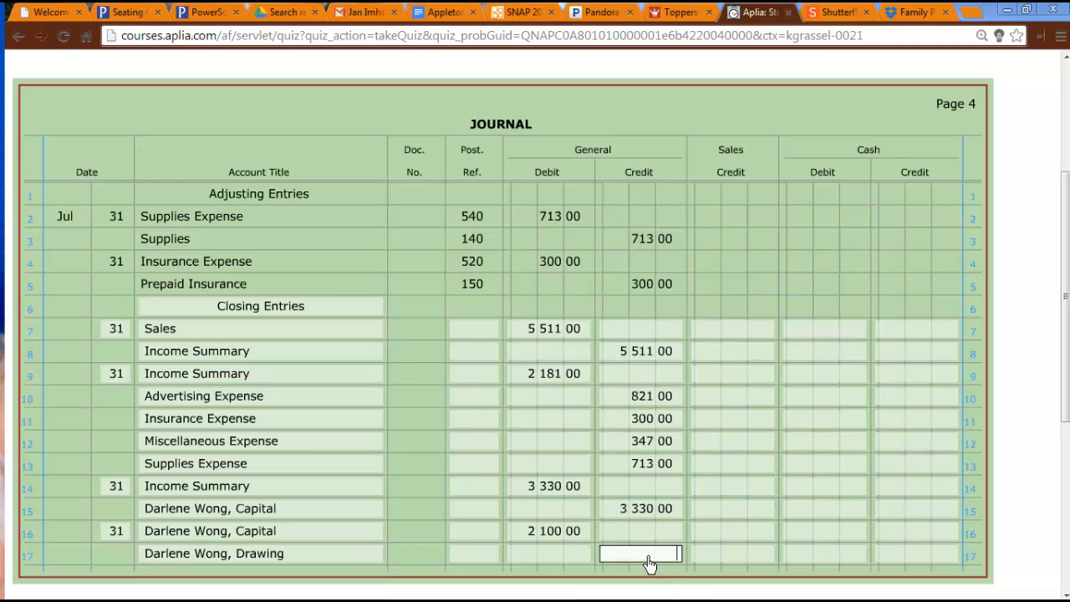
{"action": "type", "text": "2100"}
{"action": "left_click", "coordinate": [825, 398]}
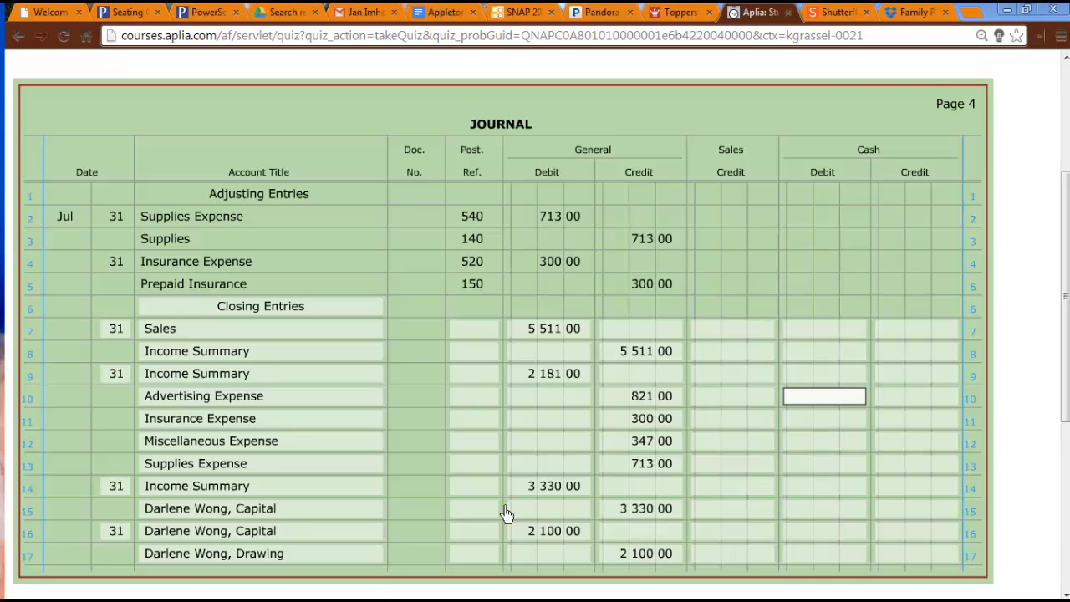
Return the page to its default zoom and open the Sales 410 account in the general ledger below the journal.
{"action": "scroll", "coordinate": [514, 508], "scroll_direction": "down", "scroll_amount": 2}
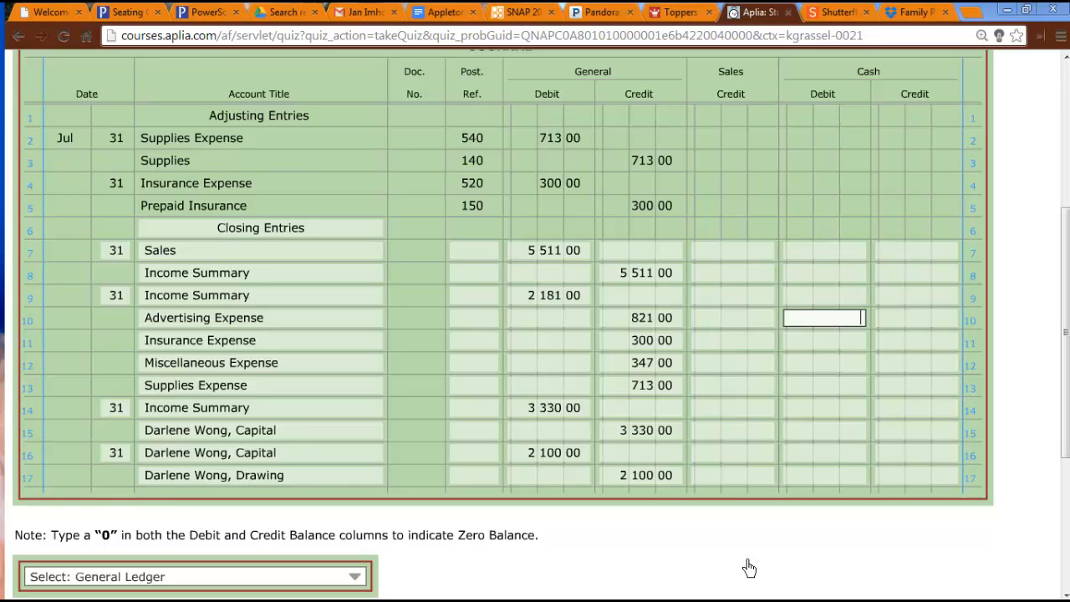
{"action": "scroll", "coordinate": [591, 430], "scroll_direction": "down", "scroll_amount": 2}
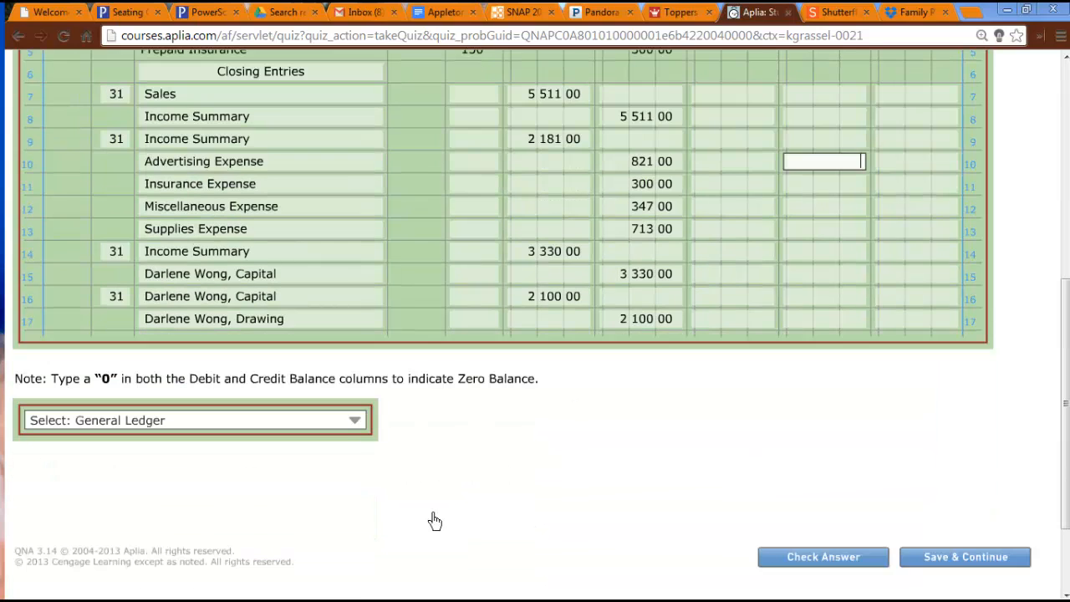
{"action": "left_click", "coordinate": [339, 424]}
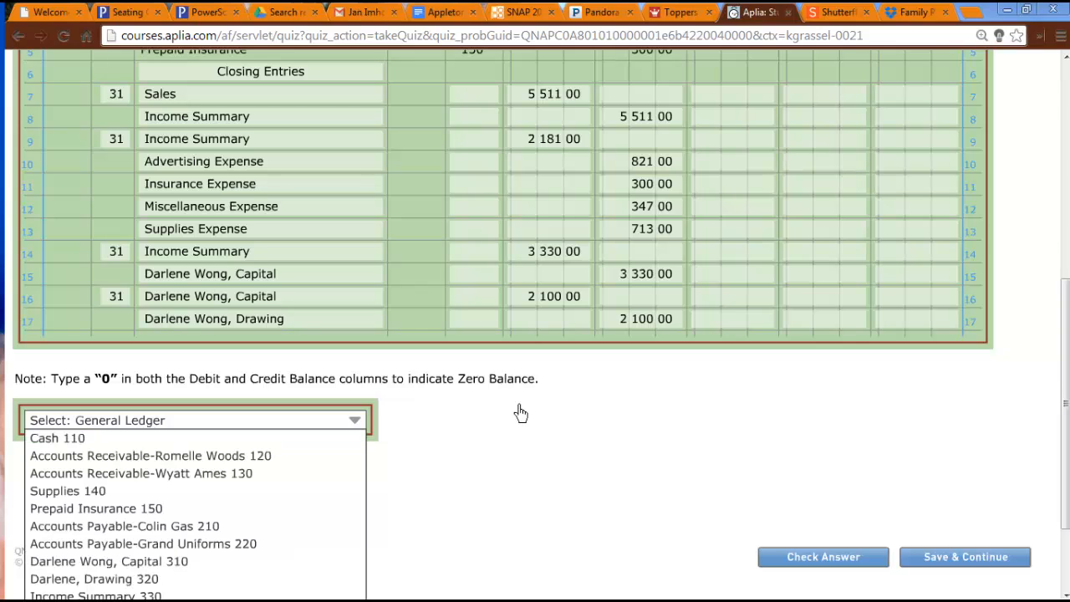
{"action": "scroll", "coordinate": [611, 435], "scroll_direction": "down", "scroll_amount": 2}
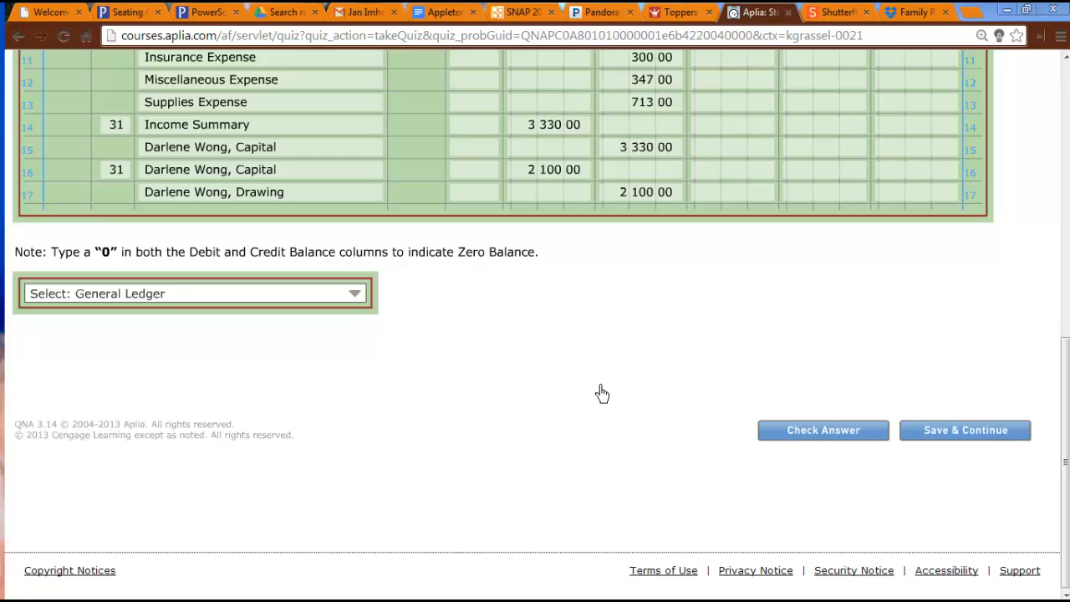
{"action": "key", "text": "ctrl+minus"}
{"action": "key", "text": "ctrl+0"}
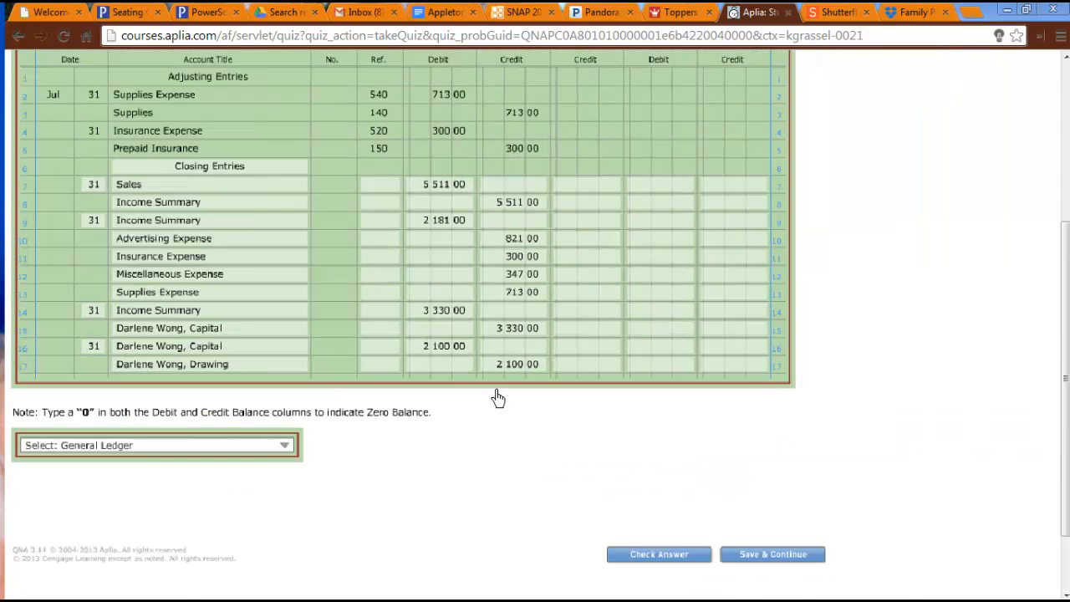
{"action": "left_click", "coordinate": [288, 456]}
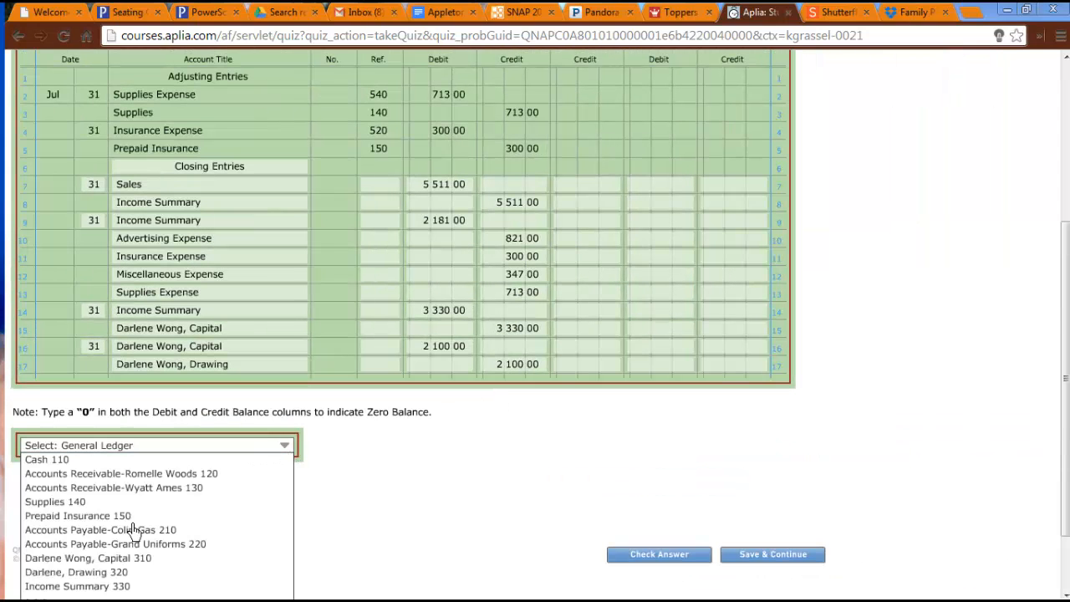
{"action": "scroll", "coordinate": [69, 592], "scroll_direction": "down", "scroll_amount": 4}
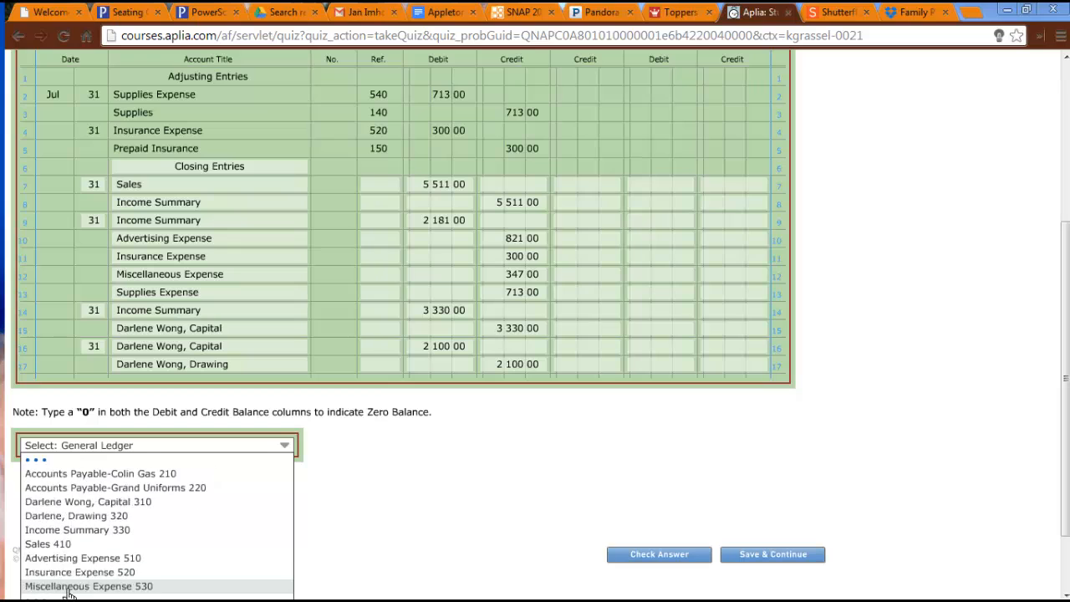
{"action": "left_click", "coordinate": [67, 546]}
{"action": "scroll", "coordinate": [230, 540], "scroll_direction": "down", "scroll_amount": 2}
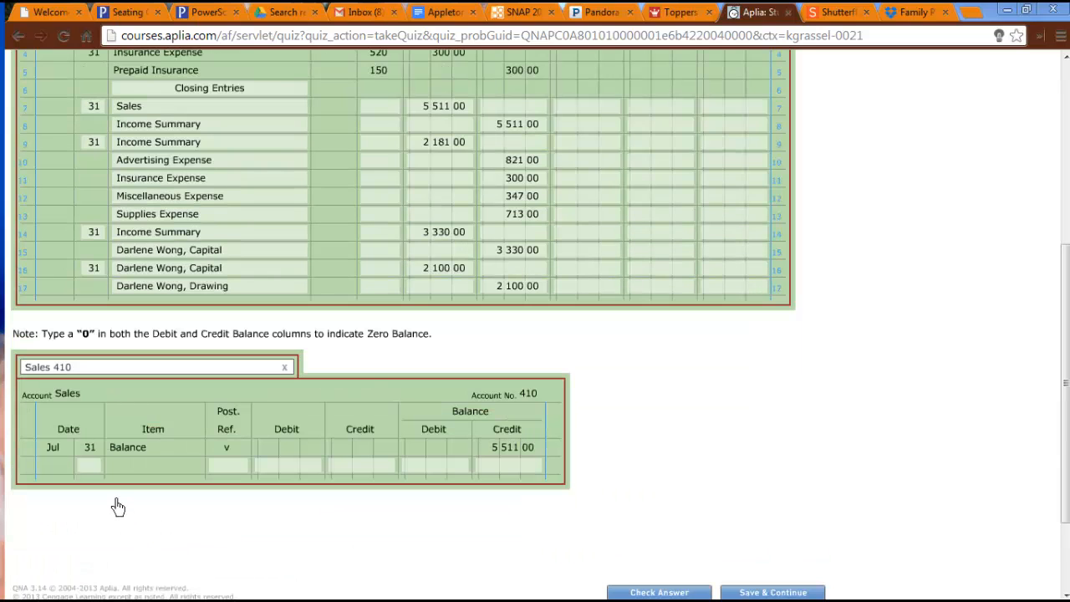
Post the closing entry in the Sales ledger with day 31, post reference 4 and a debit of 5511.
{"action": "left_click", "coordinate": [94, 468]}
{"action": "type", "text": "31"}
{"action": "key", "text": "Tab"}
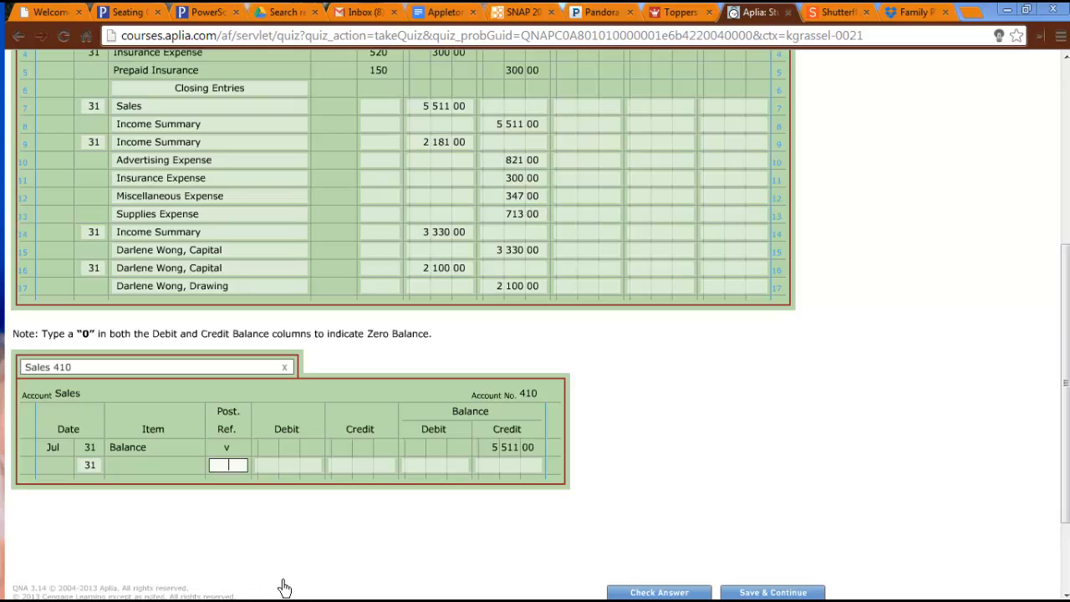
{"action": "type", "text": "4"}
{"action": "key", "text": "Tab"}
{"action": "type", "text": "5 5"}
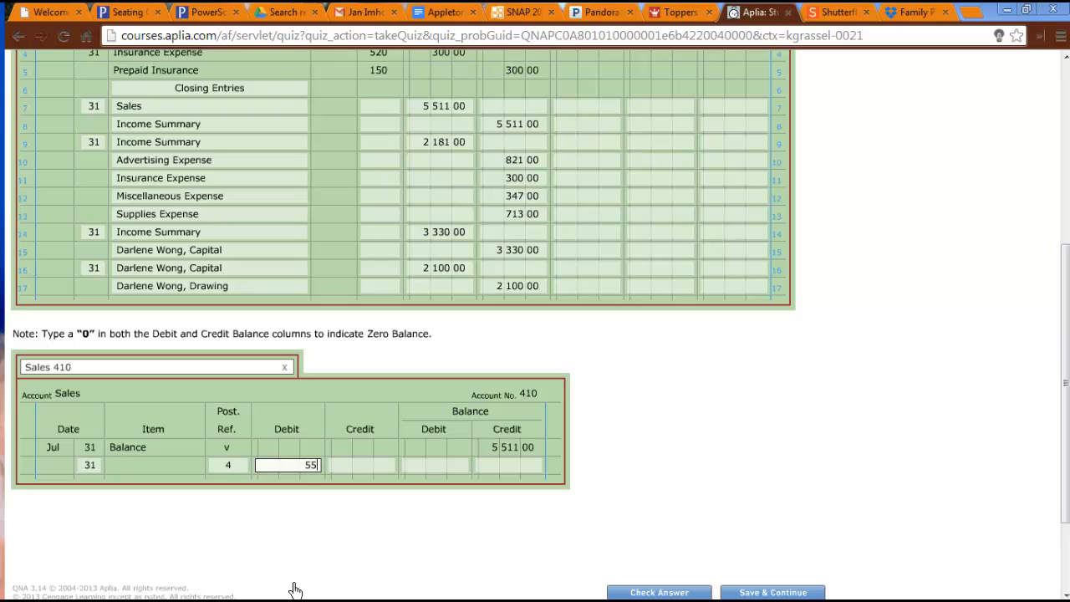
{"action": "type", "text": "11"}
{"action": "left_click", "coordinate": [704, 418]}
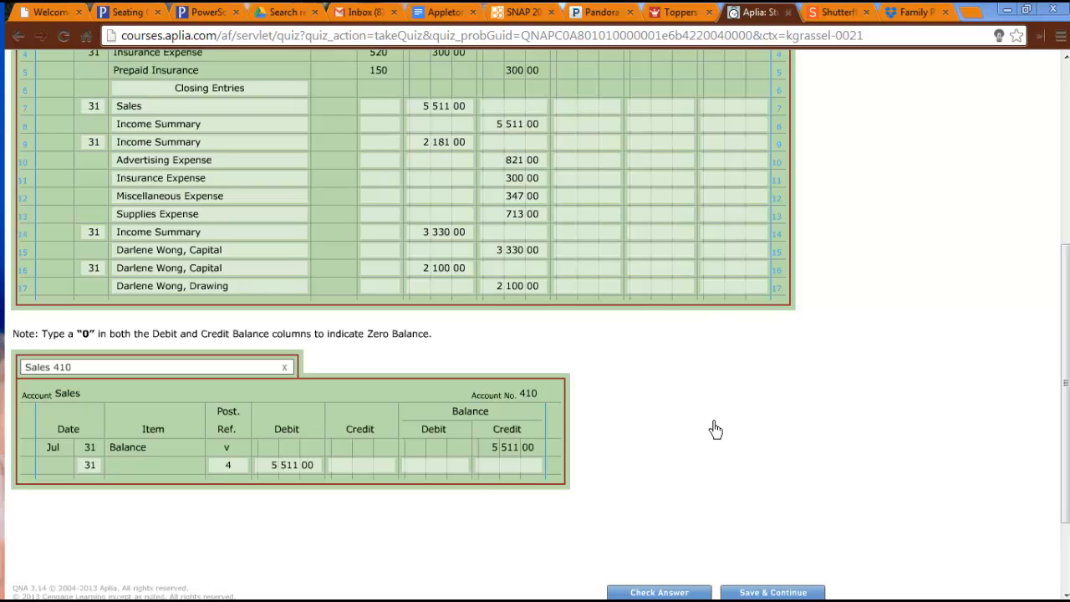
Enter 0 in both the debit and credit balance columns of the Sales ledger's closing row.
{"action": "left_click", "coordinate": [467, 466]}
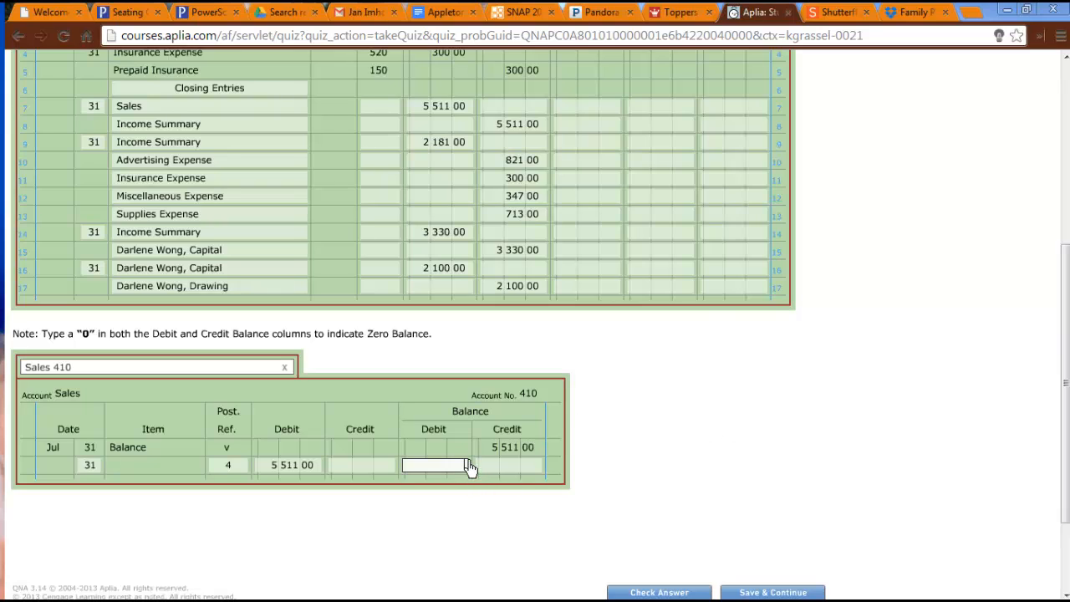
{"action": "type", "text": "0"}
{"action": "left_click", "coordinate": [532, 470]}
{"action": "type", "text": "0"}
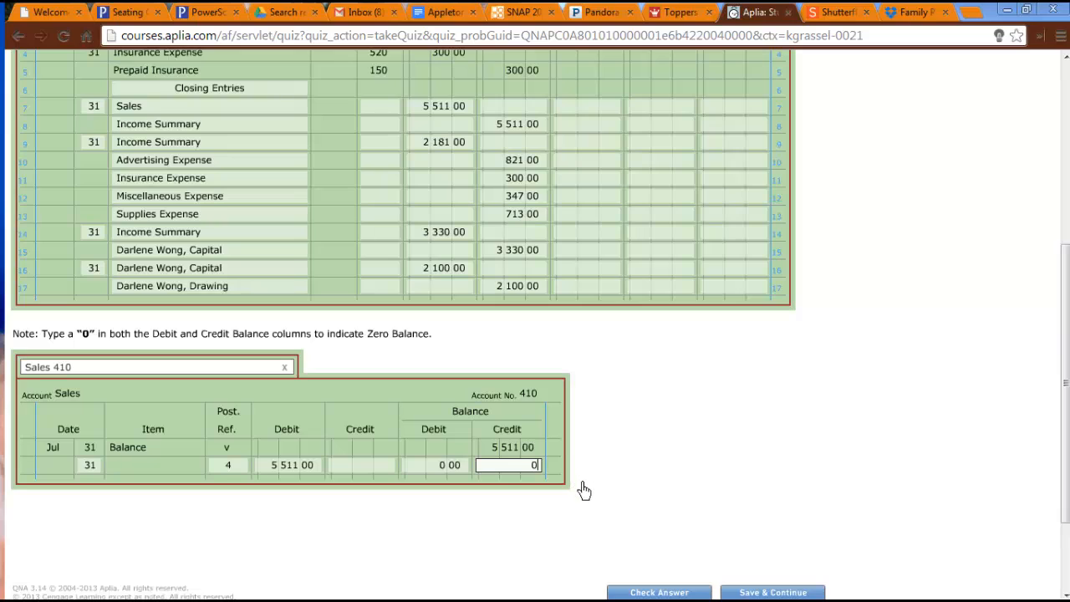
{"action": "left_click", "coordinate": [493, 496]}
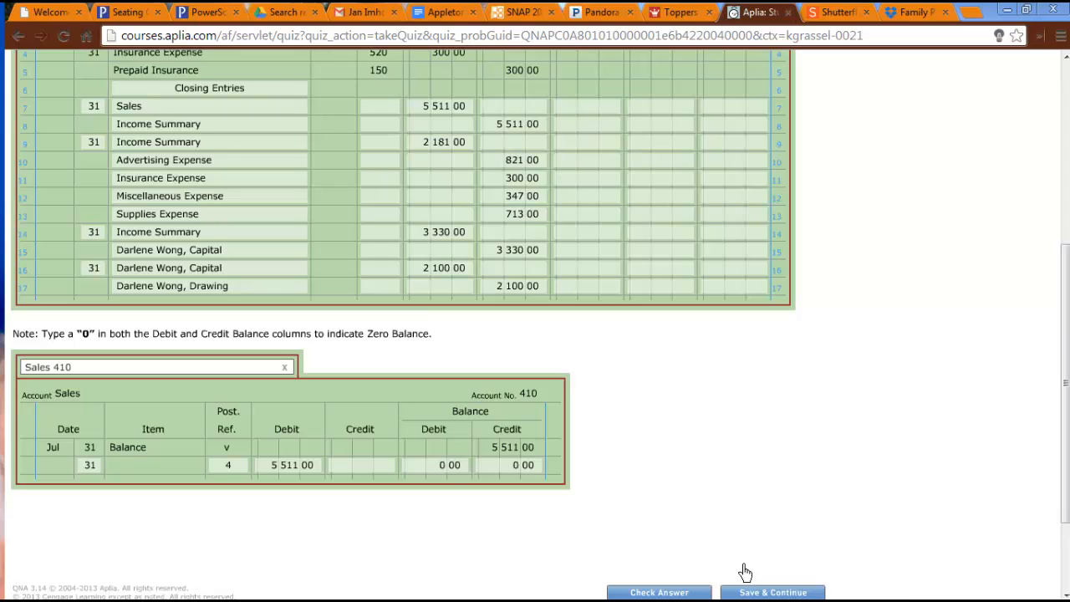
Open the Income Summary 330 ledger account and date its first row Jul 31.
{"action": "left_click", "coordinate": [170, 369]}
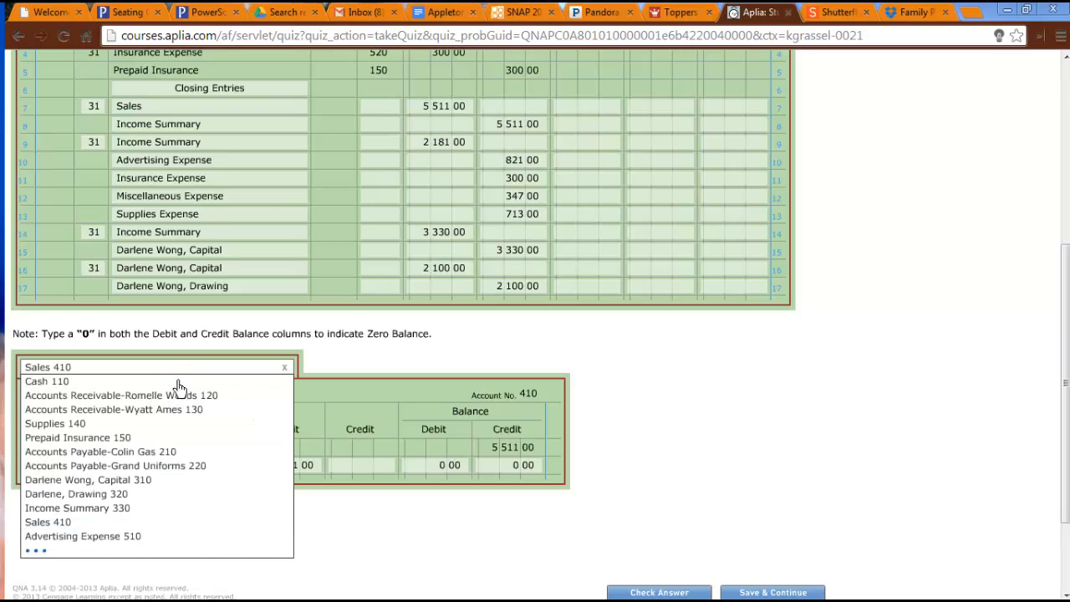
{"action": "left_click", "coordinate": [150, 508]}
{"action": "left_click", "coordinate": [72, 450]}
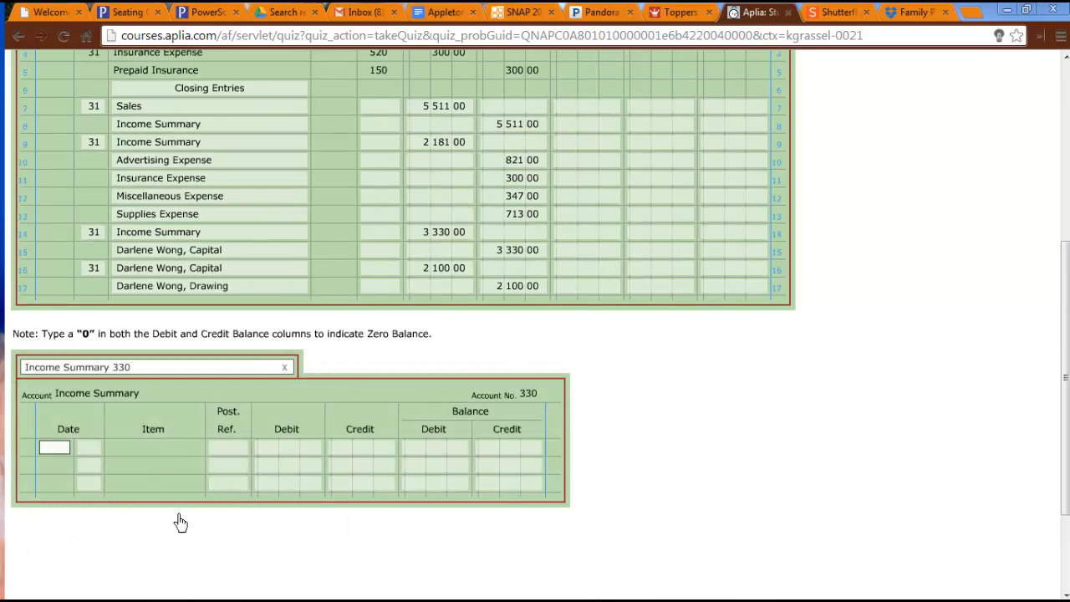
{"action": "type", "text": "jul"}
{"action": "key", "text": "Tab"}
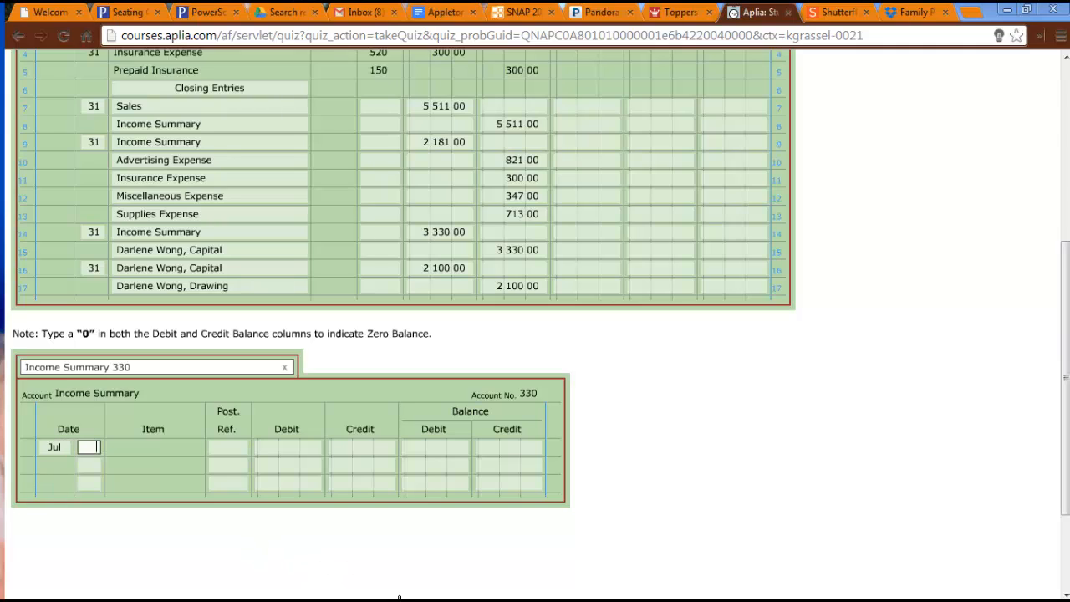
{"action": "type", "text": "31"}
Enter 410 as the post reference for Sales on journal line 7.
{"action": "left_click", "coordinate": [375, 107]}
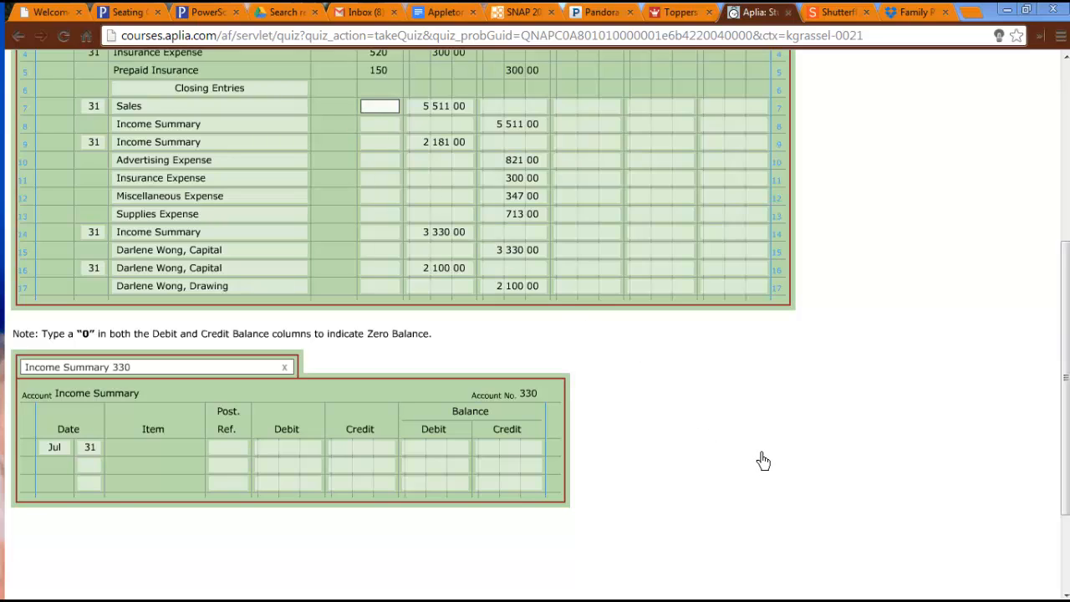
{"action": "type", "text": "410"}
{"action": "key", "text": "Tab"}
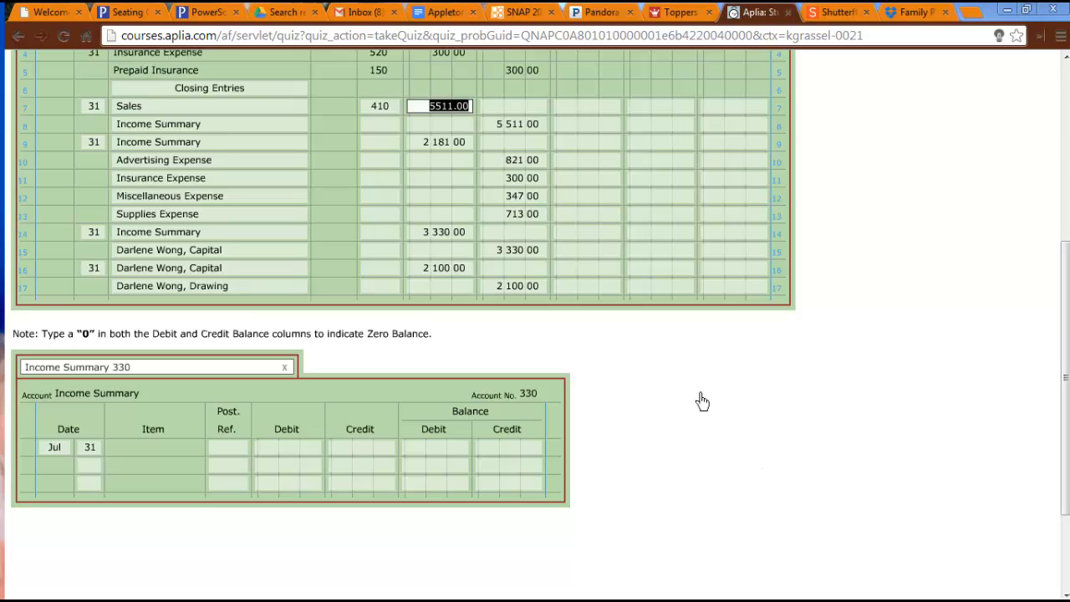
{"action": "left_click", "coordinate": [347, 576]}
Complete the first Income Summary ledger row with post reference 4, a credit of 5511 and a credit balance of 5111.
{"action": "left_click", "coordinate": [224, 454]}
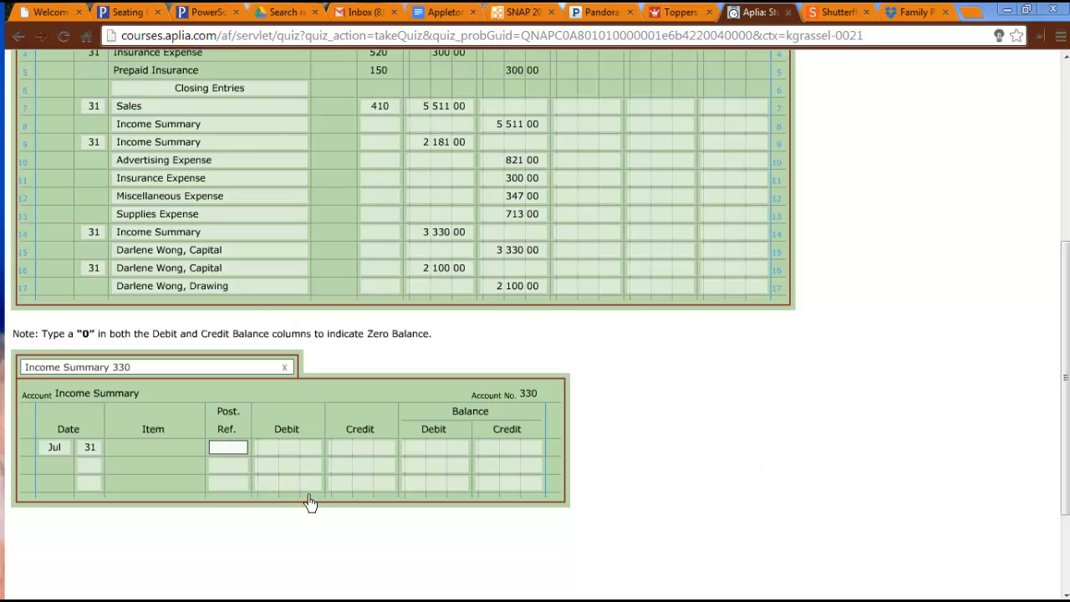
{"action": "type", "text": "4"}
{"action": "key", "text": "Tab"}
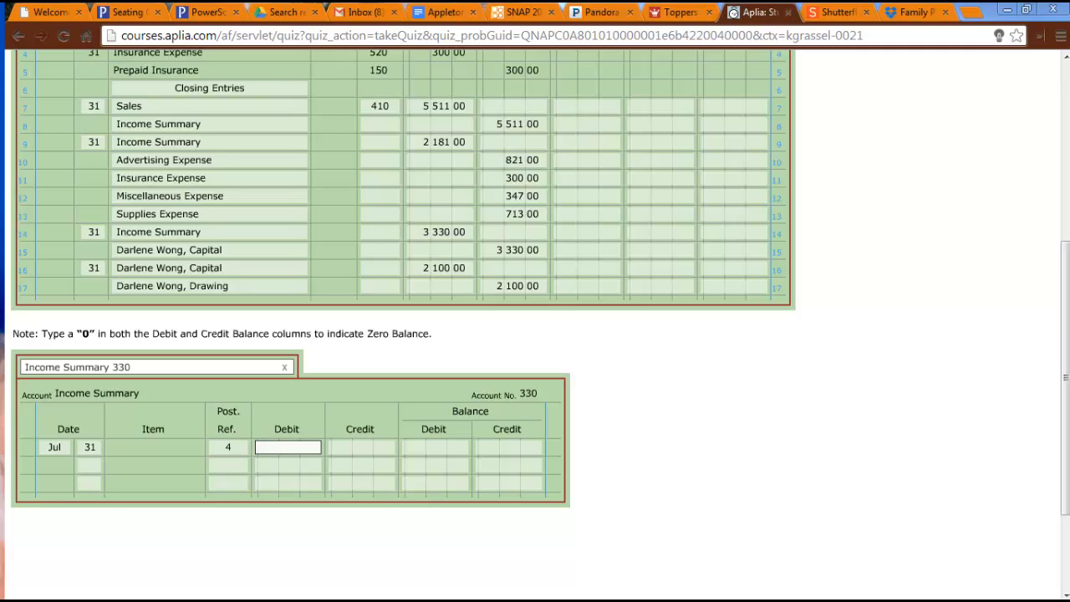
{"action": "key", "text": "Tab"}
{"action": "type", "text": "5511"}
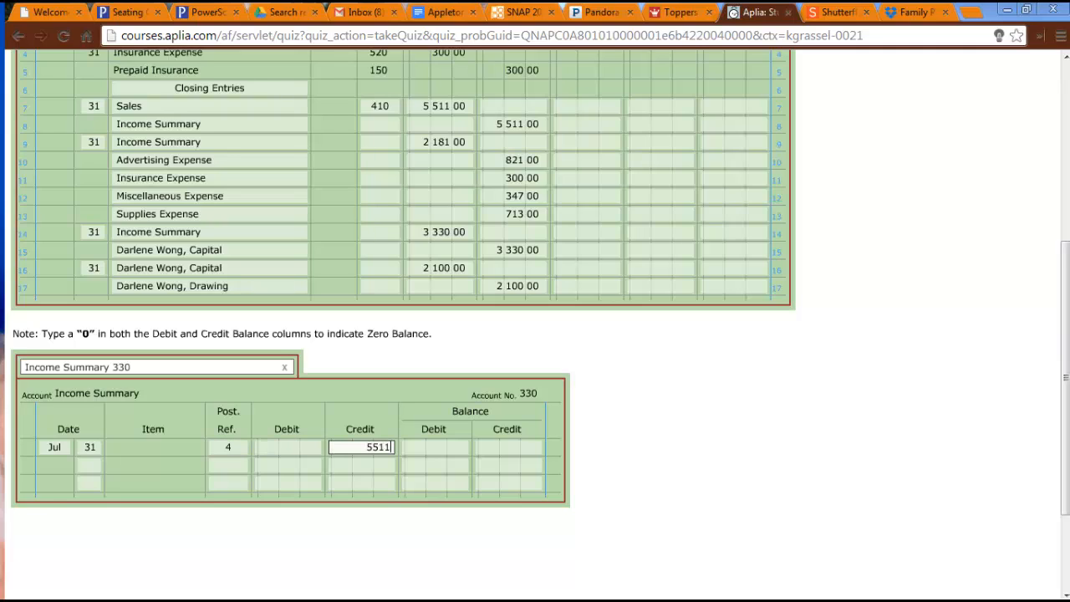
{"action": "key", "text": "Tab"}
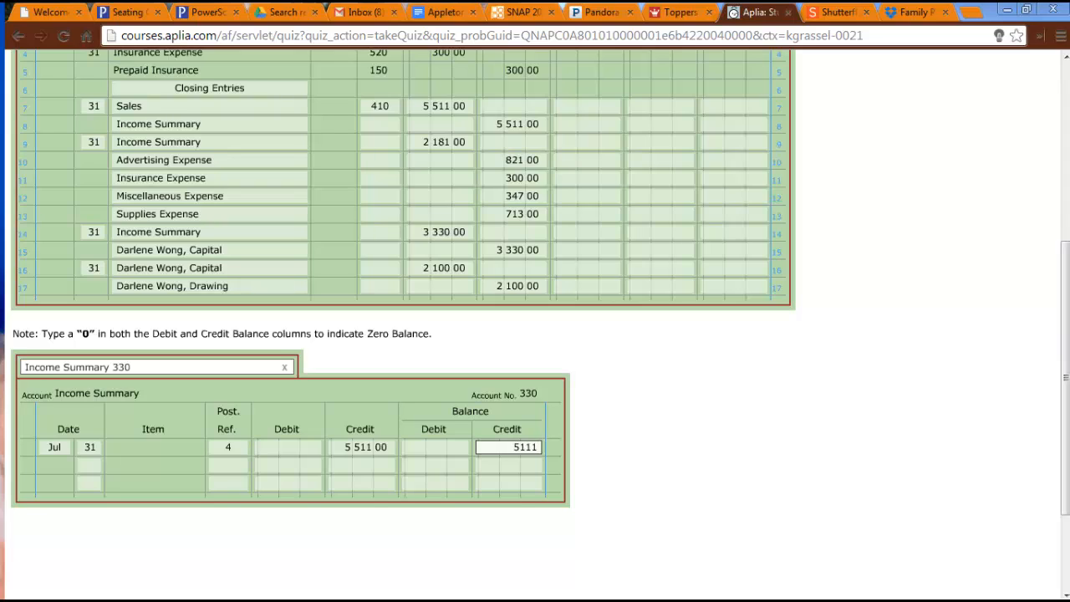
{"action": "left_click", "coordinate": [760, 499]}
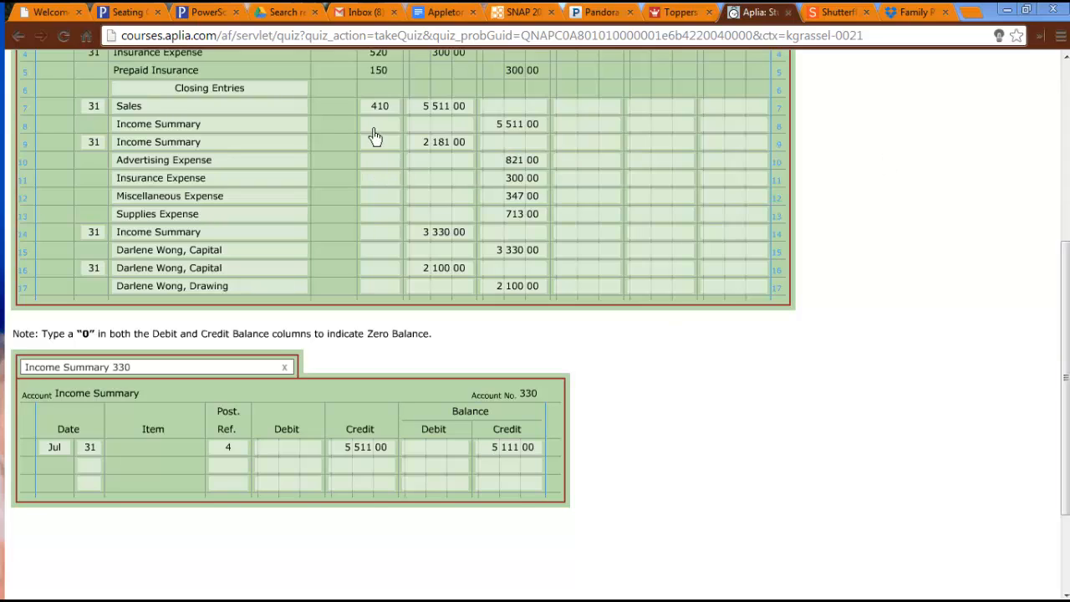
Enter 330 as the post reference for Income Summary on journal line 8.
{"action": "left_click", "coordinate": [378, 125]}
{"action": "type", "text": "330"}
{"action": "key", "text": "Tab"}
{"action": "left_click", "coordinate": [826, 526]}
Fill the second Income Summary ledger row with day 31, post reference 4, a debit of 2181 and a credit balance of 3330.
{"action": "left_click", "coordinate": [90, 468]}
{"action": "key", "text": "Tab"}
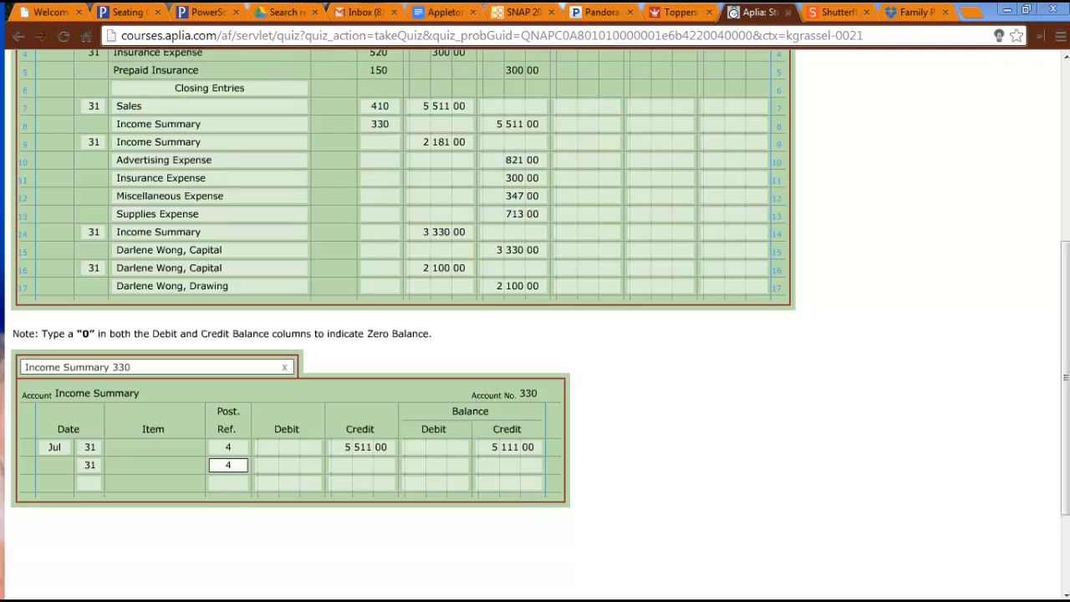
{"action": "key", "text": "Tab"}
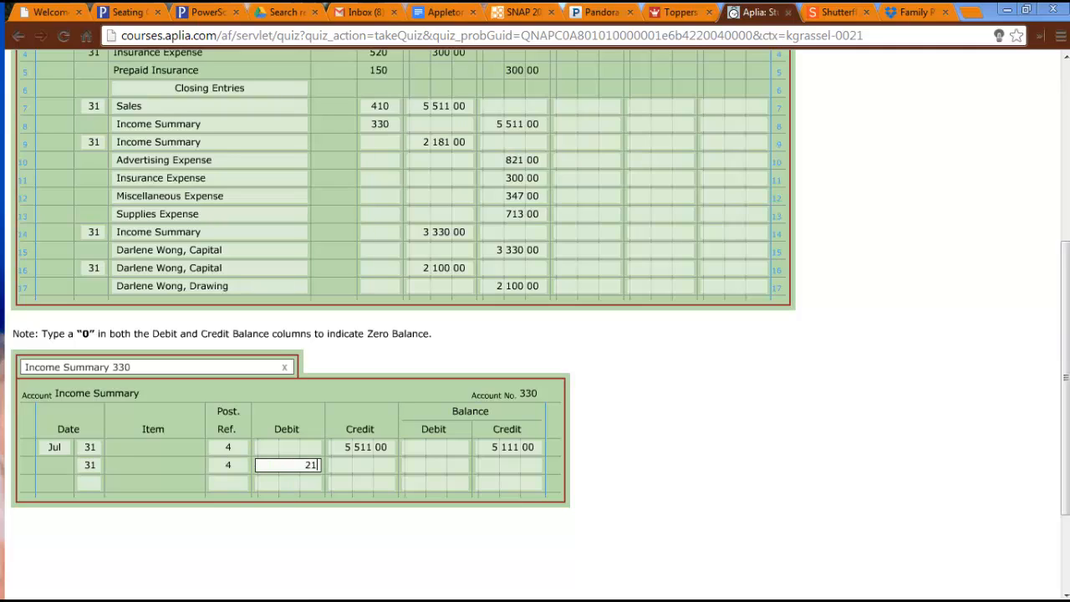
{"action": "key", "text": "Tab"}
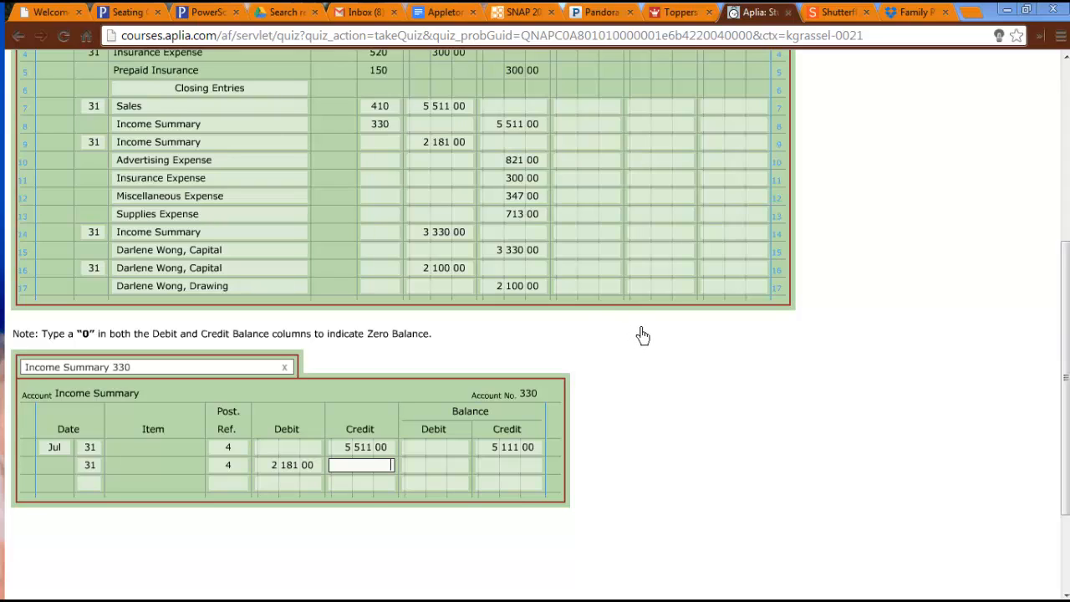
{"action": "left_click", "coordinate": [514, 468]}
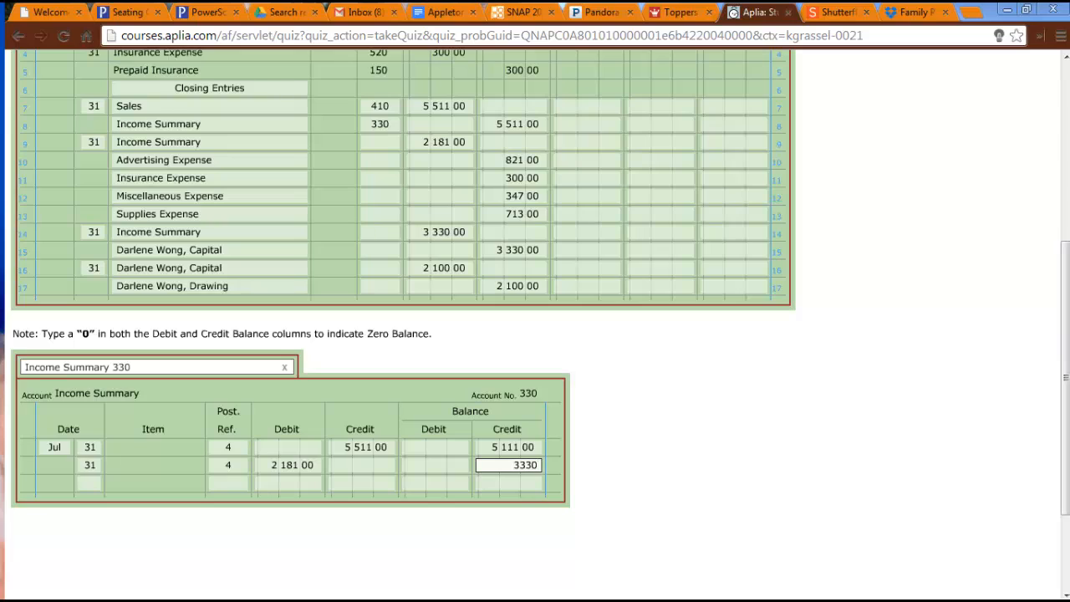
{"action": "key", "text": "Tab"}
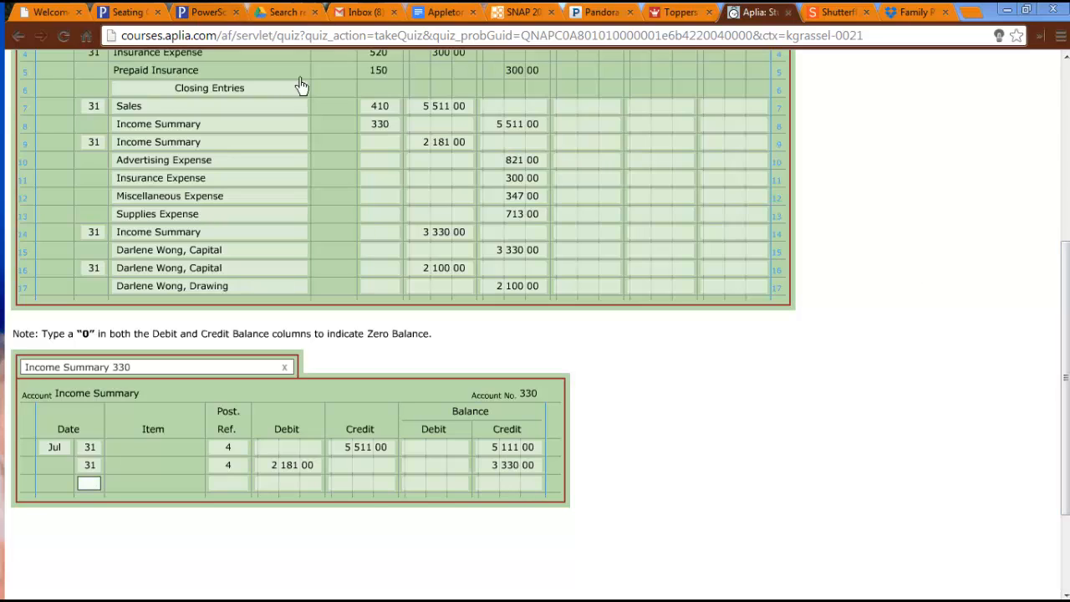
Enter 330 as the post reference for Income Summary on journal line 9.
{"action": "left_click", "coordinate": [396, 148]}
{"action": "type", "text": "330"}
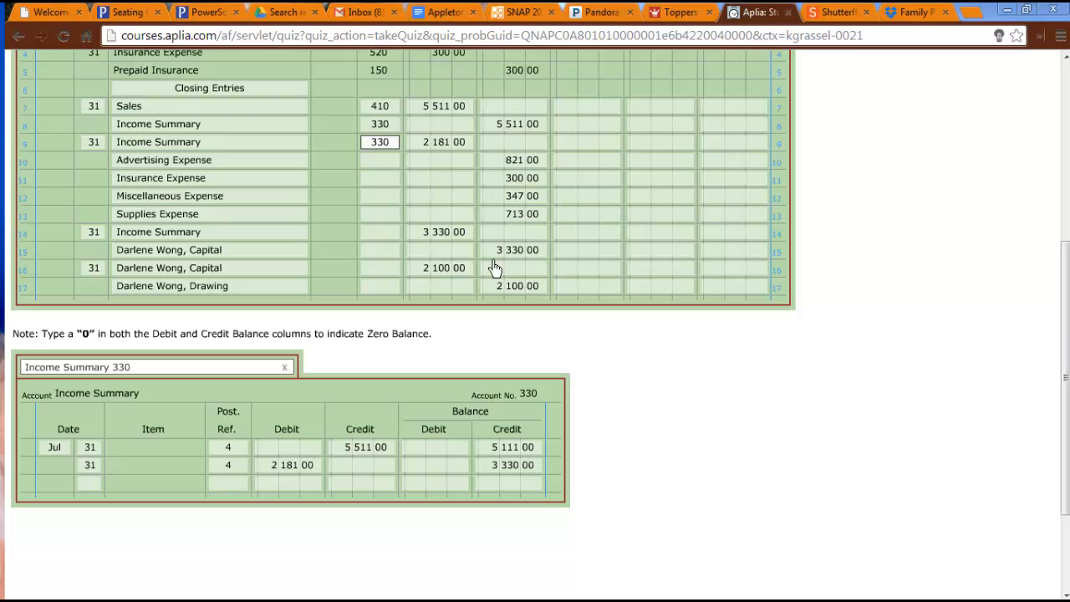
{"action": "key", "text": "Tab"}
Post the closing entry to the Advertising Expense ledger with day 31, post reference 4, a credit of 821 and zero in both balances.
{"action": "left_click", "coordinate": [269, 368]}
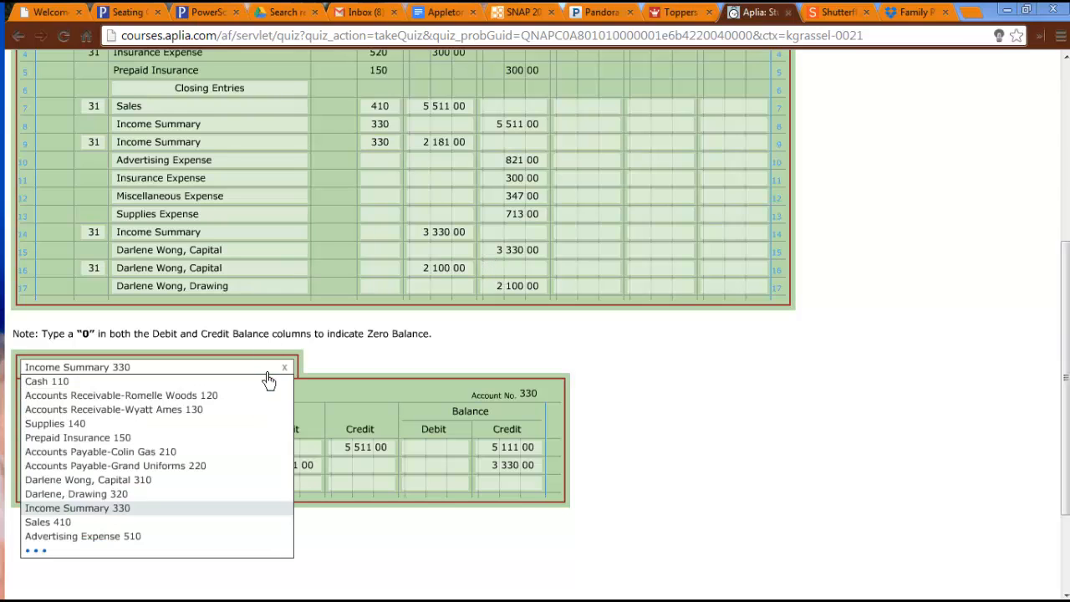
{"action": "left_click", "coordinate": [153, 537]}
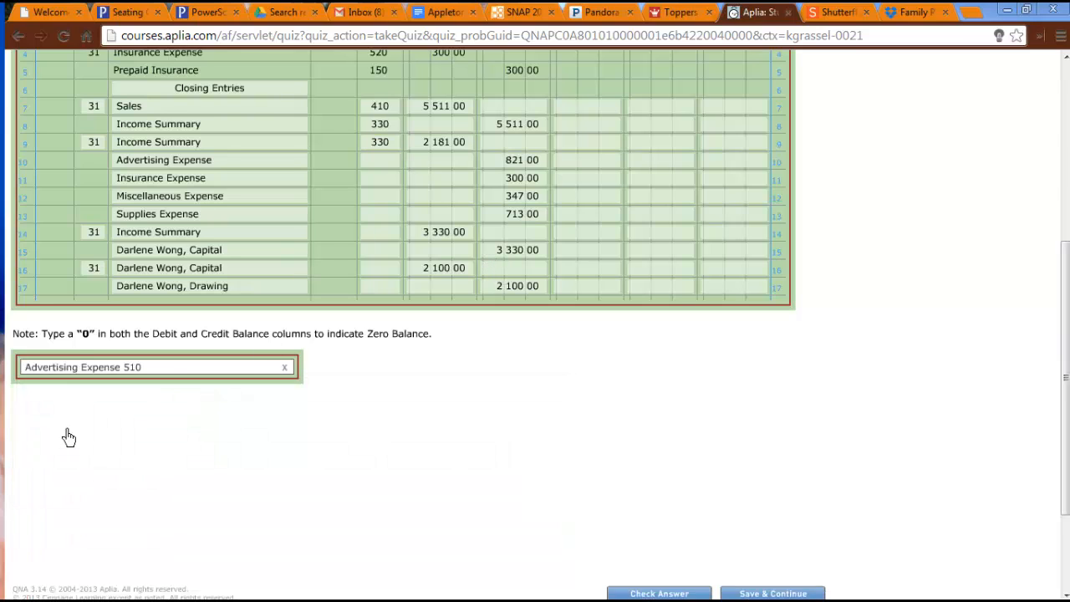
{"action": "left_click", "coordinate": [90, 466]}
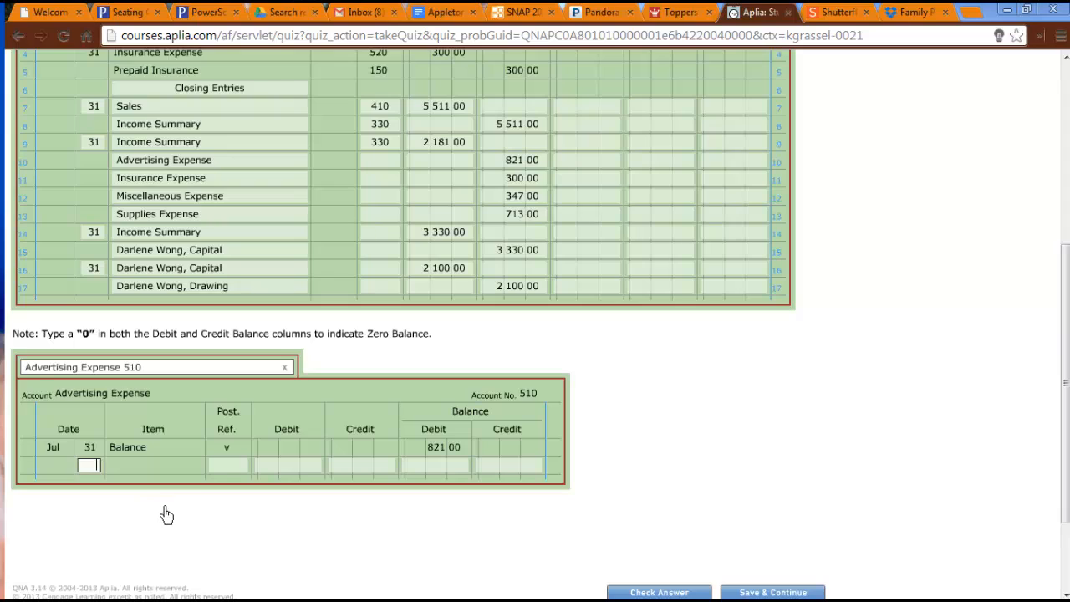
{"action": "type", "text": "31"}
{"action": "key", "text": "Tab"}
{"action": "type", "text": "4"}
{"action": "key", "text": "Tab"}
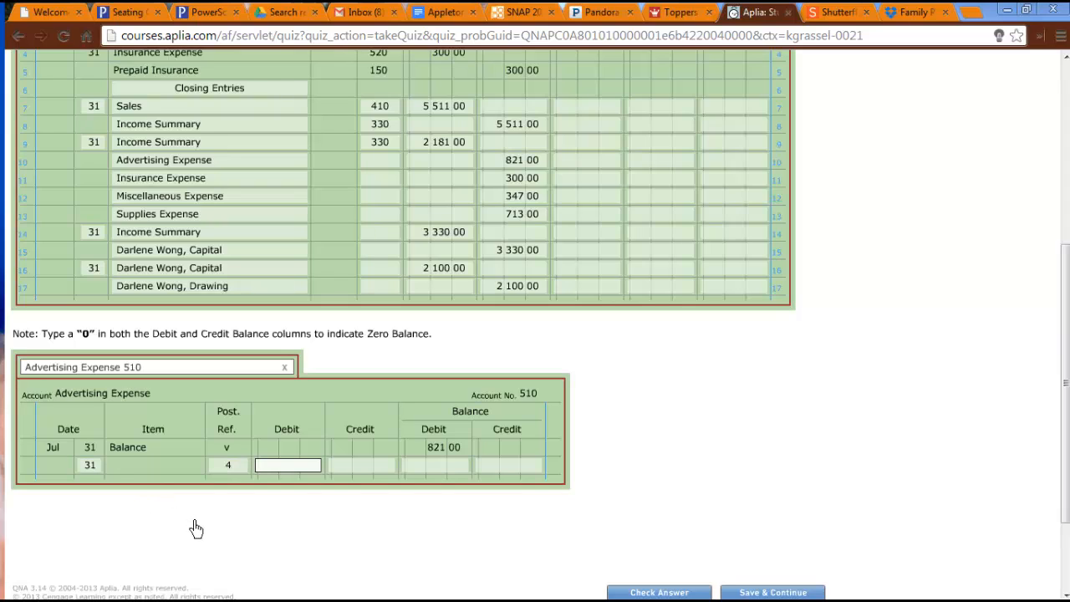
{"action": "key", "text": "Tab"}
{"action": "type", "text": "821"}
{"action": "key", "text": "Tab"}
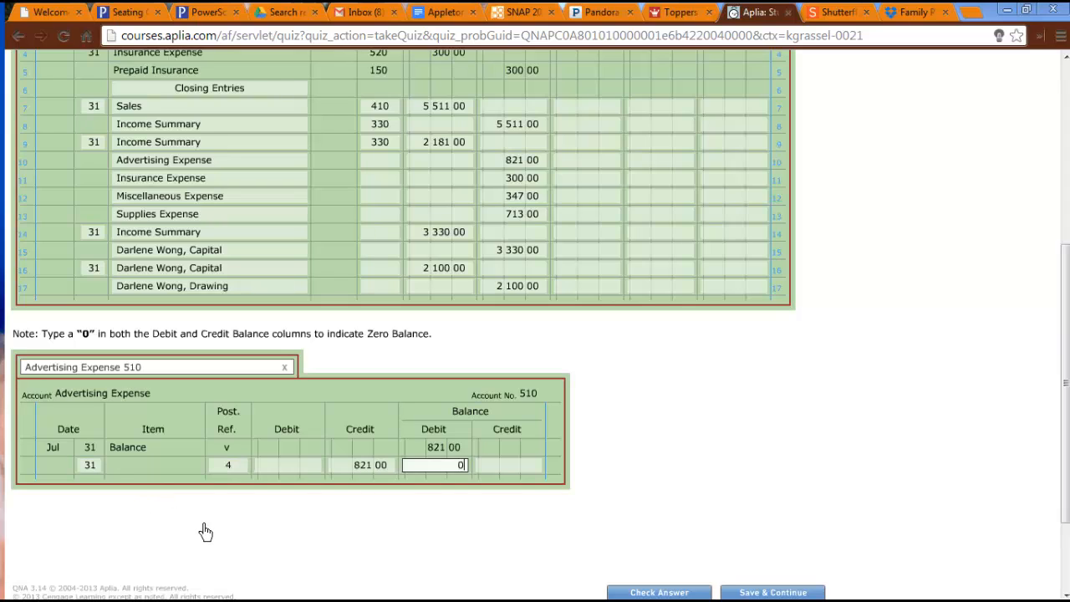
{"action": "key", "text": "Tab"}
{"action": "type", "text": "0"}
{"action": "left_click", "coordinate": [872, 454]}
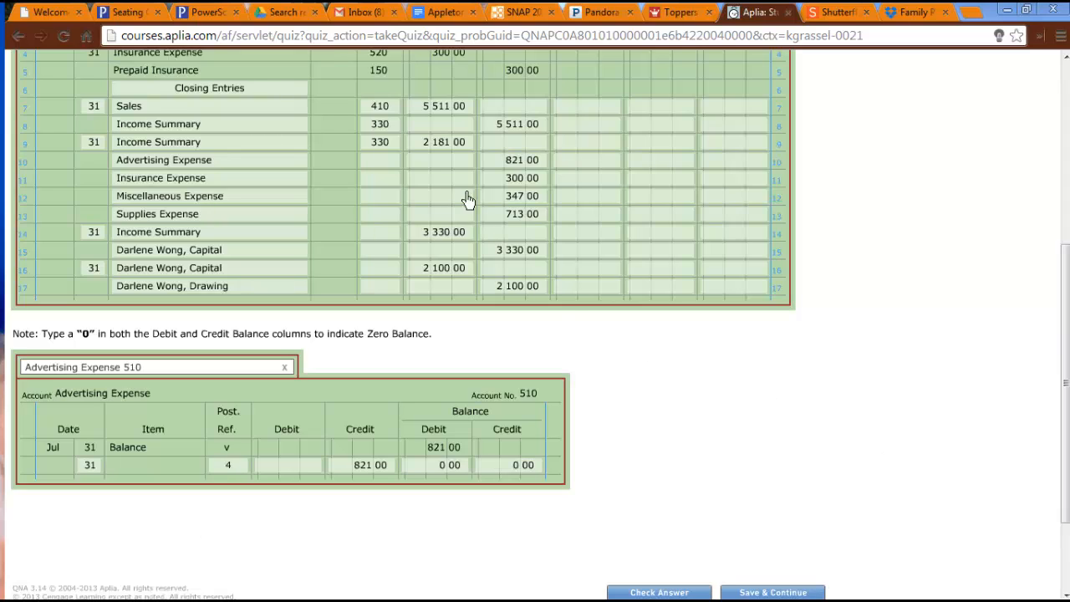
Enter 510 as the post reference for Advertising Expense on journal line 10.
{"action": "left_click", "coordinate": [389, 164]}
{"action": "type", "text": "510"}
{"action": "left_click", "coordinate": [859, 485]}
Post the closing entry to the Insurance Expense ledger with day 31, post reference 4, a credit of 300 and zero in both balances.
{"action": "left_click", "coordinate": [244, 377]}
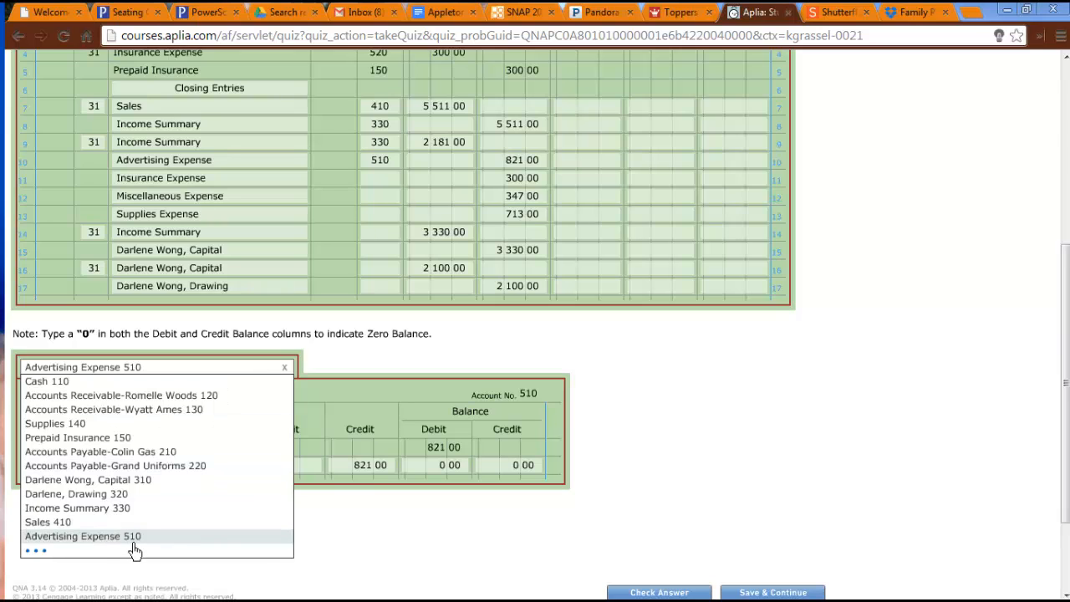
{"action": "scroll", "coordinate": [135, 551], "scroll_direction": "down", "scroll_amount": 2}
{"action": "left_click", "coordinate": [114, 527]}
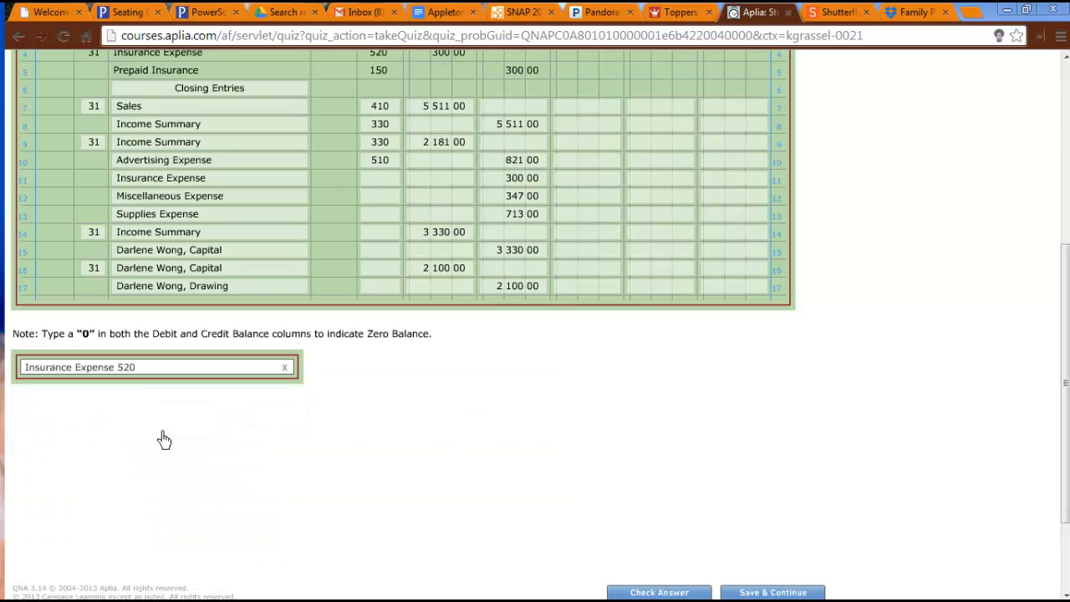
{"action": "left_click", "coordinate": [89, 466]}
{"action": "type", "text": "31"}
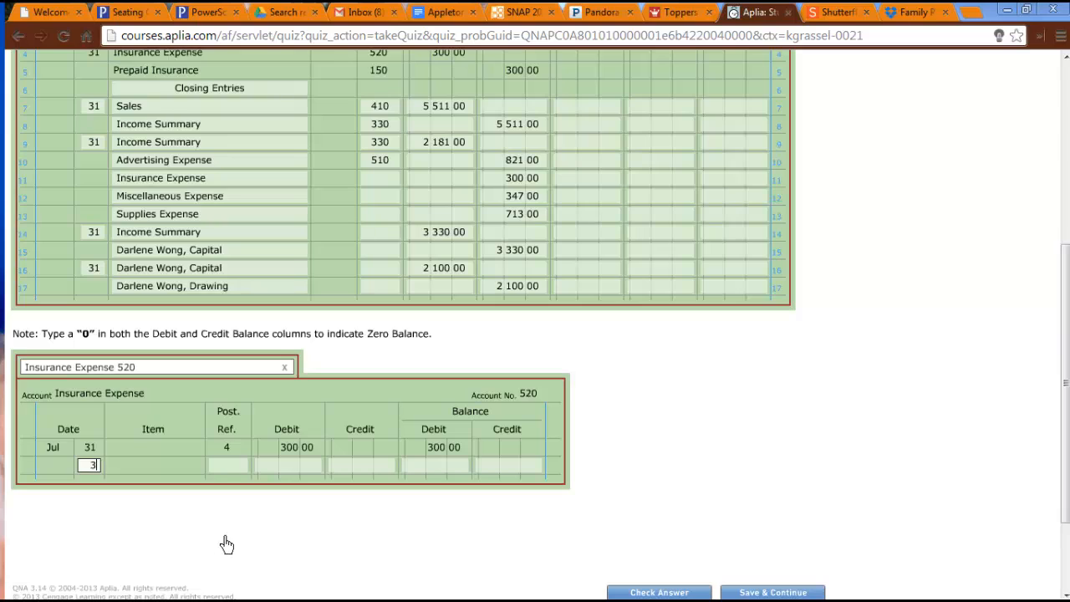
{"action": "key", "text": "Tab"}
{"action": "type", "text": "4"}
{"action": "key", "text": "Tab"}
{"action": "key", "text": "Tab"}
{"action": "type", "text": "300"}
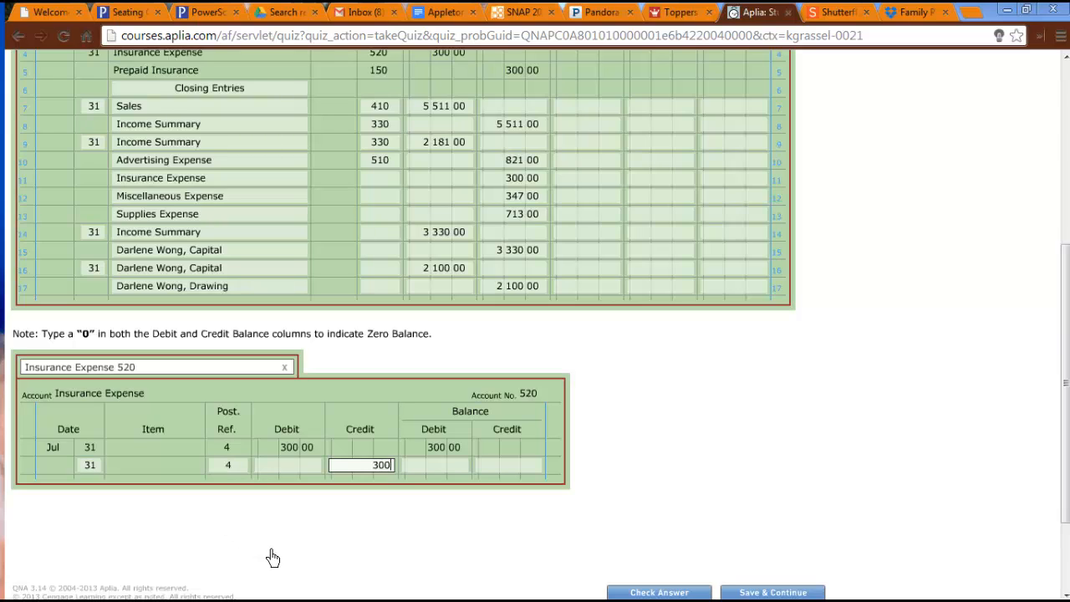
{"action": "key", "text": "Tab"}
{"action": "type", "text": "0"}
{"action": "key", "text": "Tab"}
{"action": "type", "text": "0"}
Enter 520 as the post reference for Insurance Expense on journal line 11.
{"action": "key", "text": "Tab"}
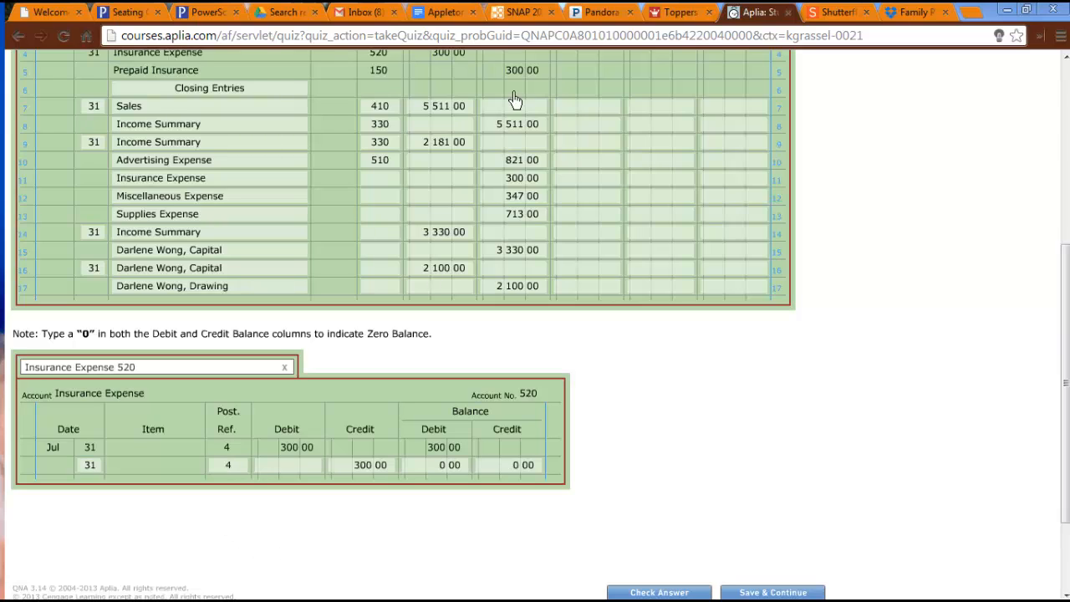
{"action": "left_click", "coordinate": [380, 180]}
{"action": "type", "text": "520"}
{"action": "key", "text": "Tab"}
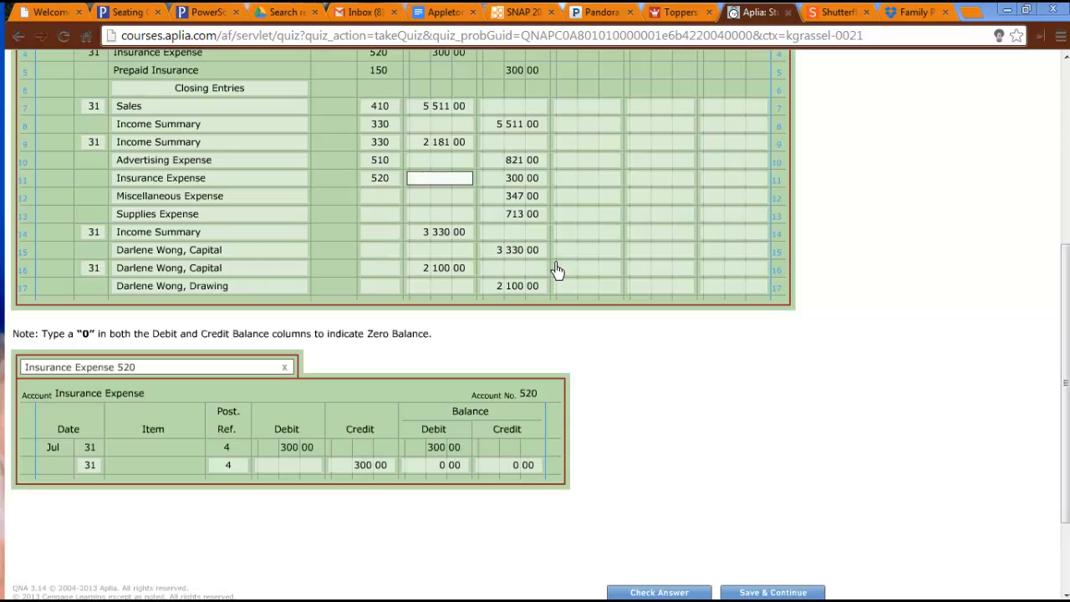
Post the closing entry to the Miscellaneous Expense ledger with day 31, post reference 4, a credit of 347 and zero in both balances.
{"action": "left_click", "coordinate": [155, 373]}
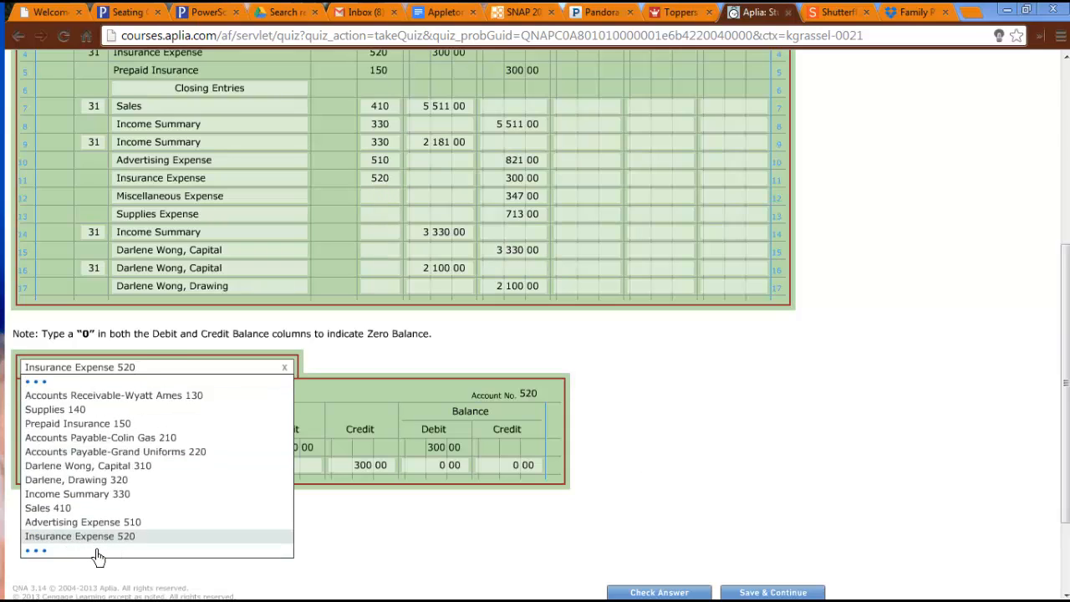
{"action": "left_click", "coordinate": [92, 539]}
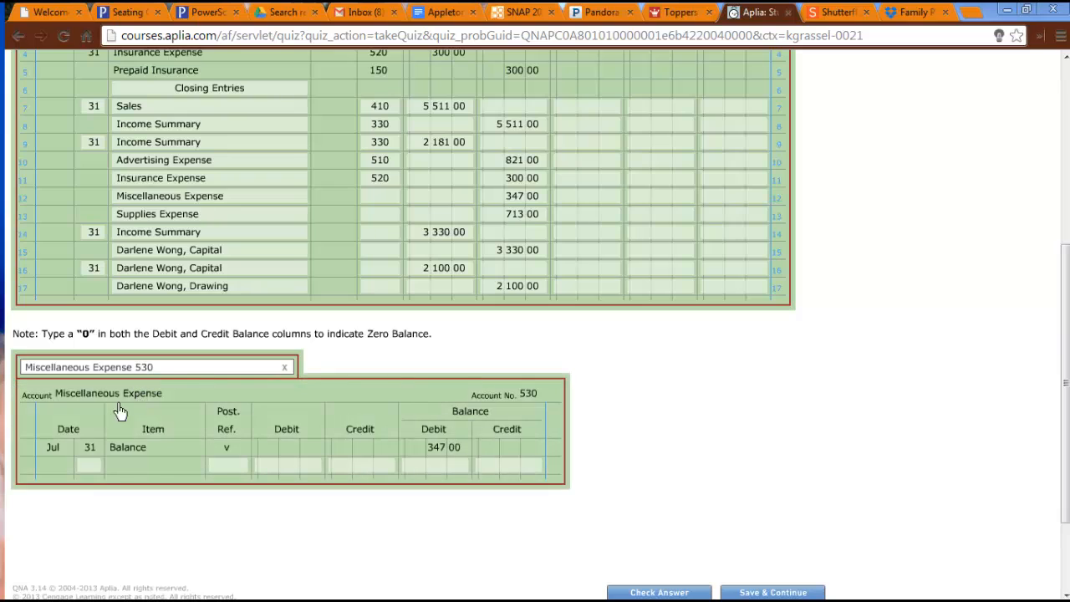
{"action": "left_click", "coordinate": [91, 467]}
{"action": "type", "text": "31"}
{"action": "key", "text": "Tab"}
{"action": "type", "text": "4"}
{"action": "key", "text": "Tab"}
{"action": "key", "text": "Tab"}
{"action": "type", "text": "3"}
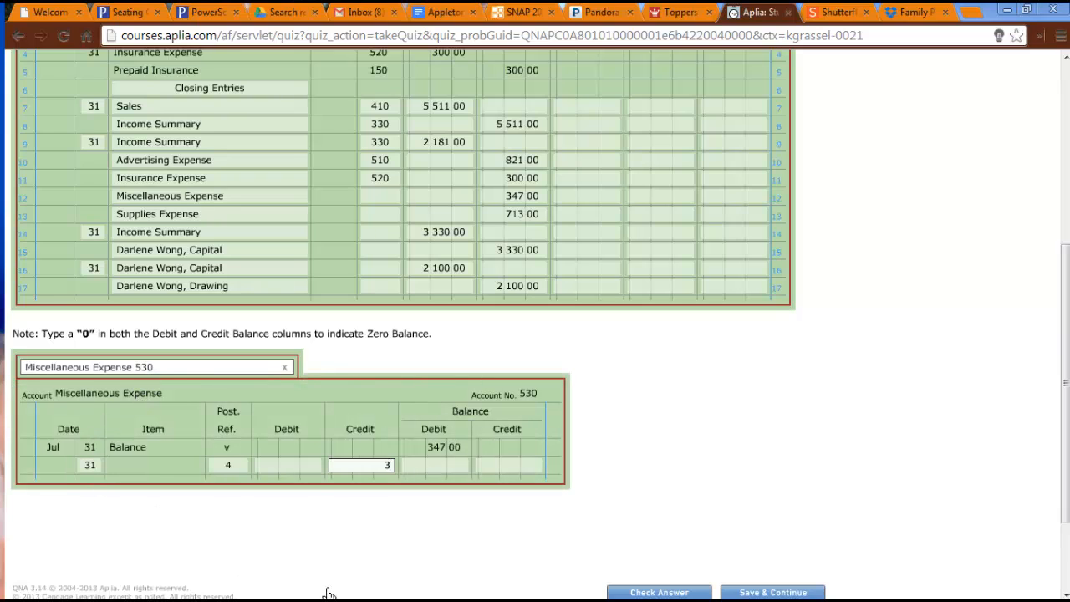
{"action": "type", "text": "47"}
{"action": "key", "text": "Tab"}
{"action": "type", "text": "0"}
{"action": "key", "text": "Tab"}
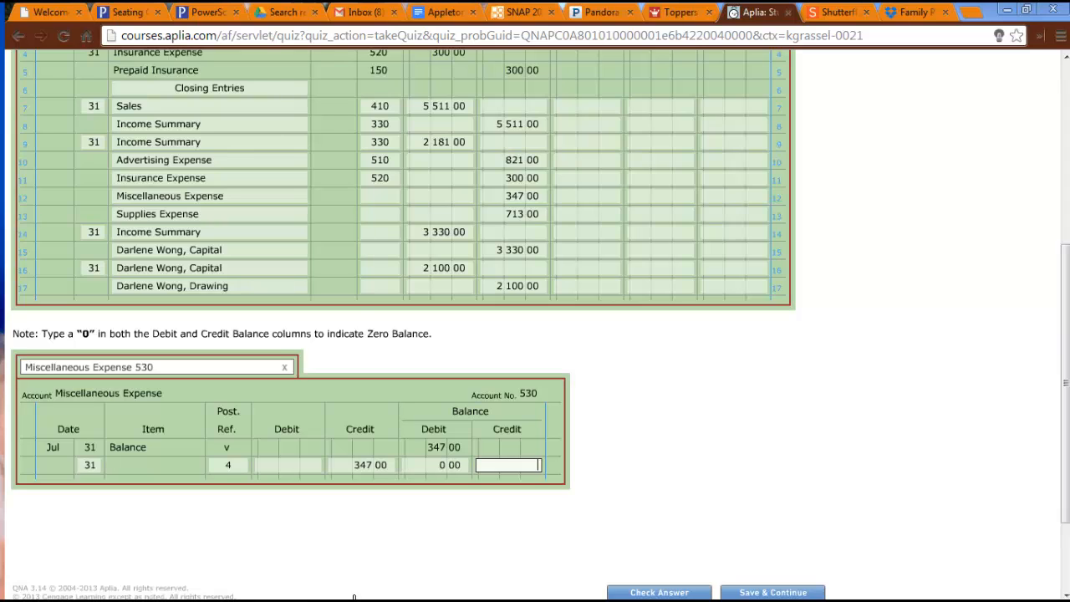
Enter 530 as the post reference for Miscellaneous Expense on journal line 12.
{"action": "left_click", "coordinate": [396, 199]}
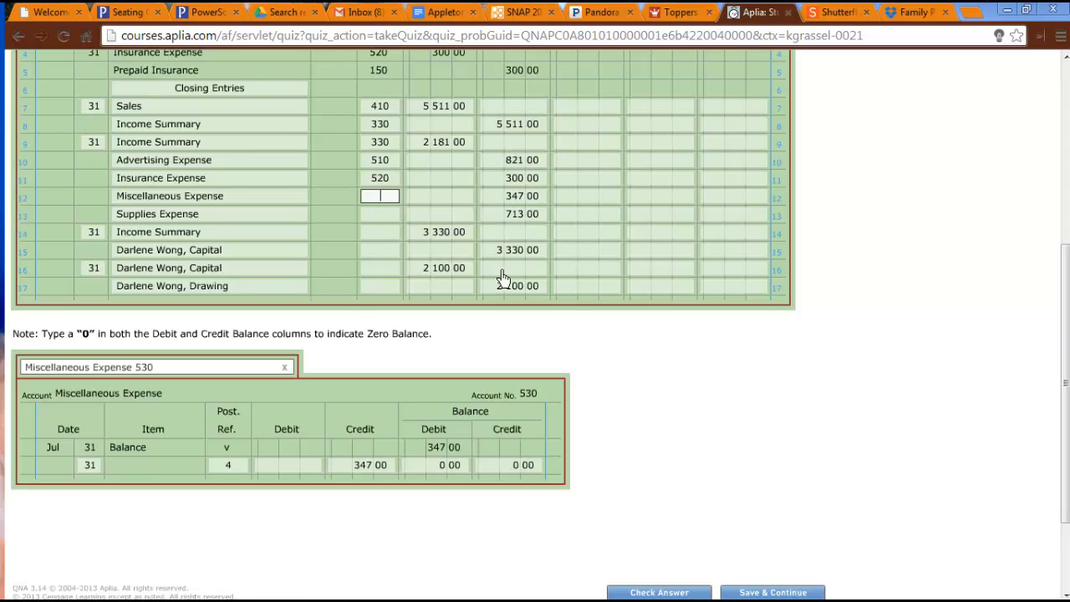
{"action": "type", "text": "530"}
{"action": "key", "text": "Tab"}
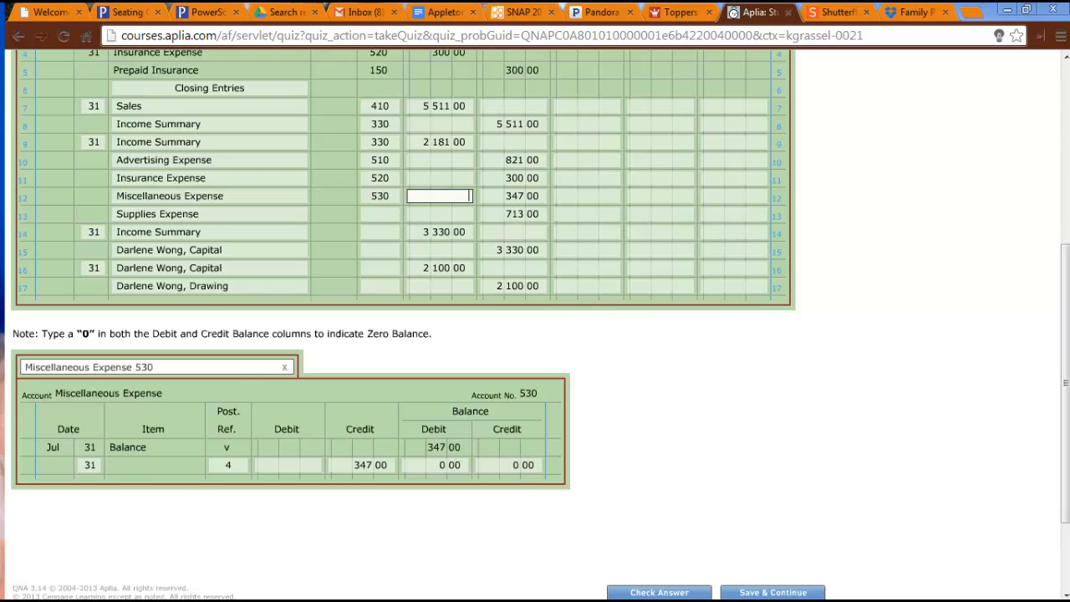
Post the closing entry to the Supplies Expense ledger with day 31, post reference 4, a credit of 713 and zero in both balances.
{"action": "left_click", "coordinate": [234, 370]}
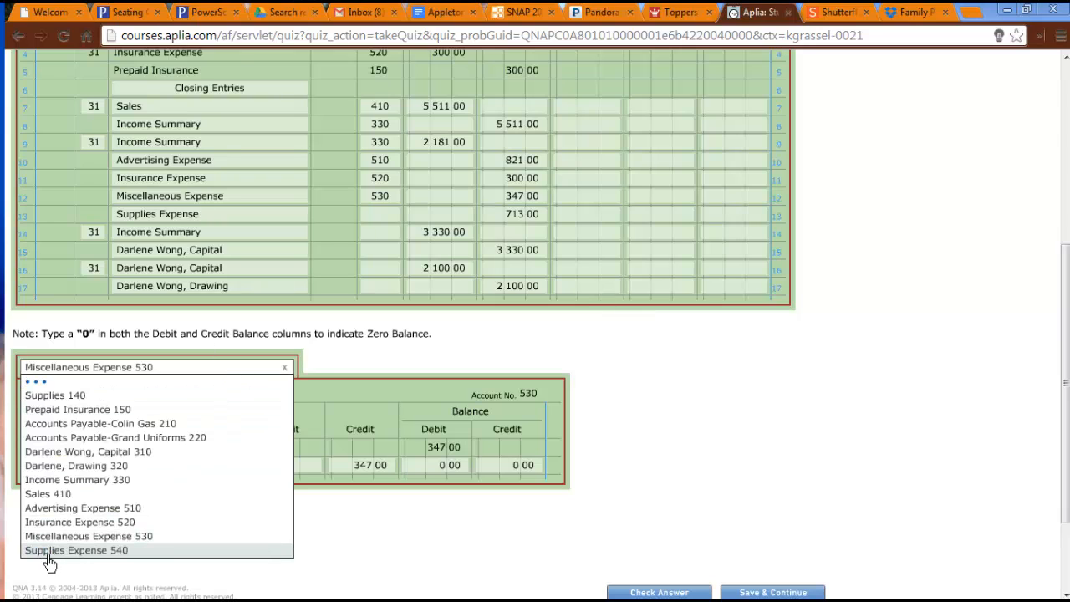
{"action": "left_click", "coordinate": [76, 550]}
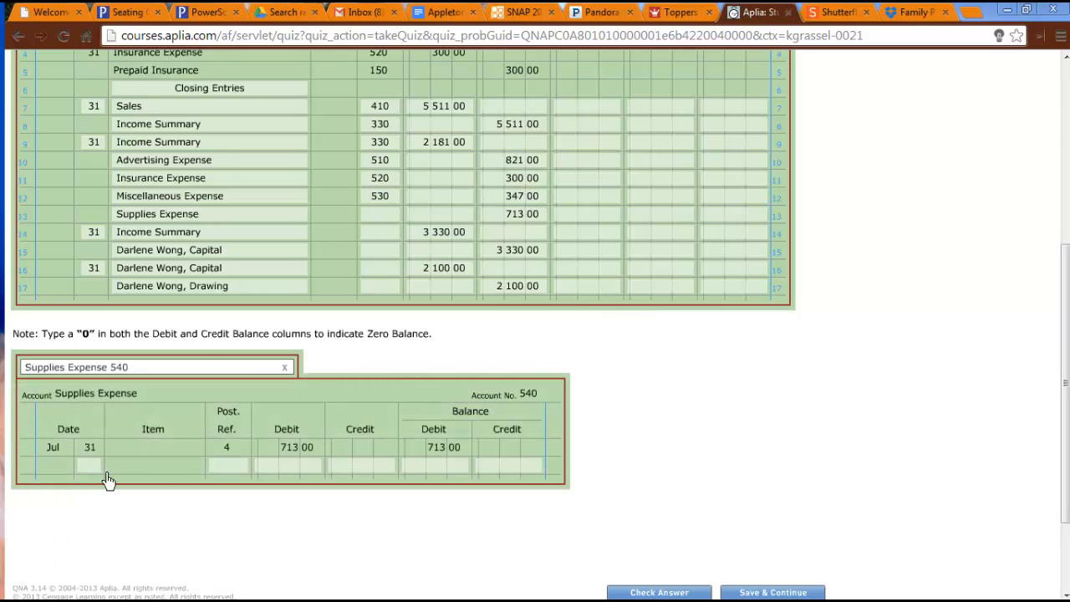
{"action": "type", "text": "31"}
{"action": "key", "text": "Tab"}
{"action": "type", "text": "4"}
{"action": "key", "text": "Tab"}
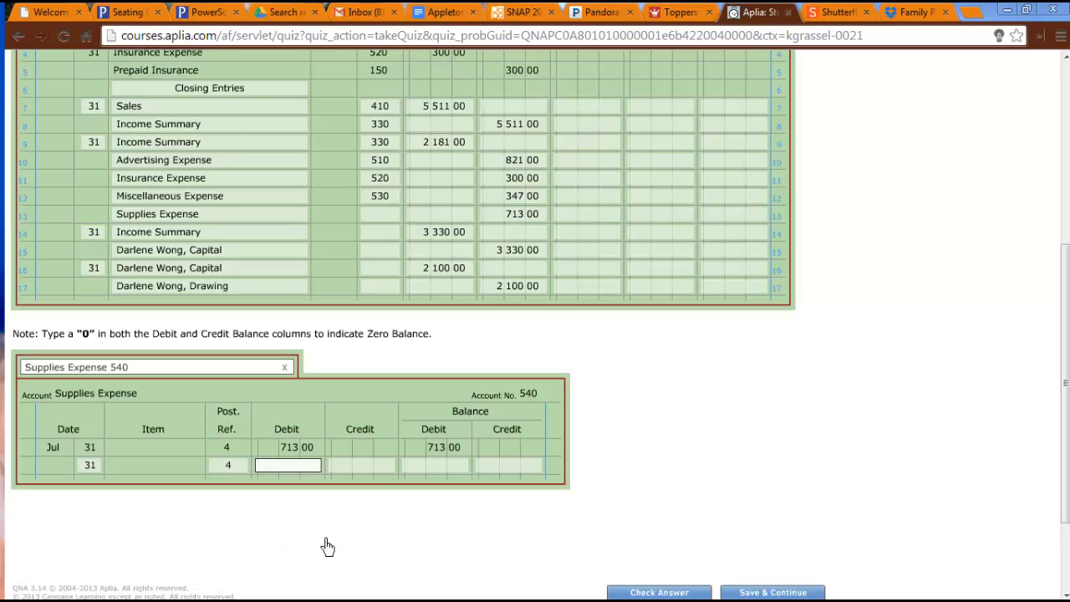
{"action": "key", "text": "Tab"}
{"action": "type", "text": "713"}
{"action": "key", "text": "Tab"}
{"action": "type", "text": "0"}
{"action": "key", "text": "Tab"}
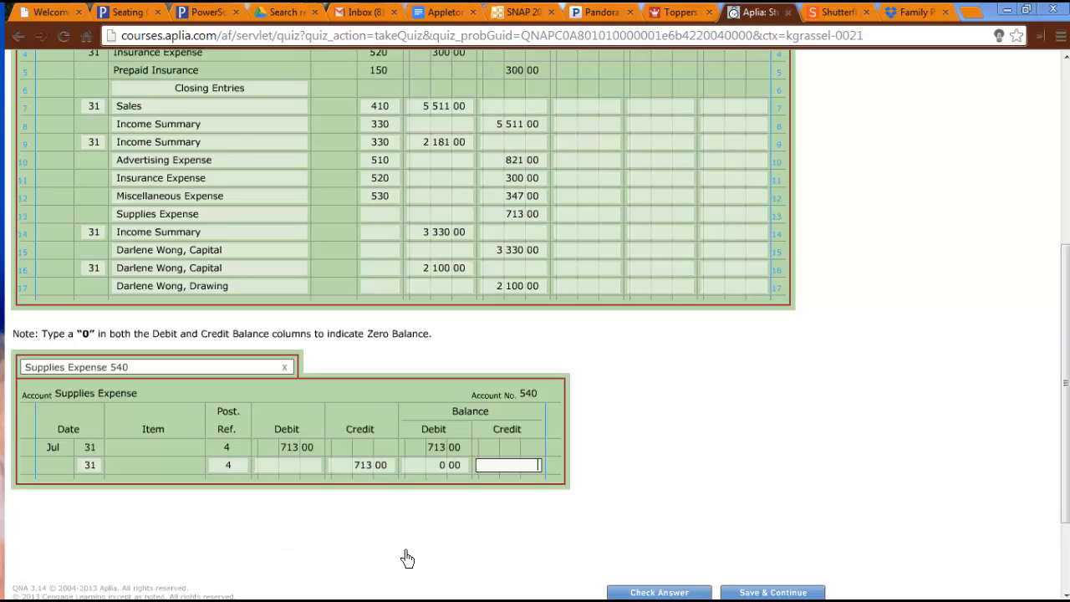
{"action": "type", "text": "0"}
{"action": "key", "text": "Tab"}
Enter 540 as the post reference for Supplies Expense on journal line 13.
{"action": "left_click", "coordinate": [381, 214]}
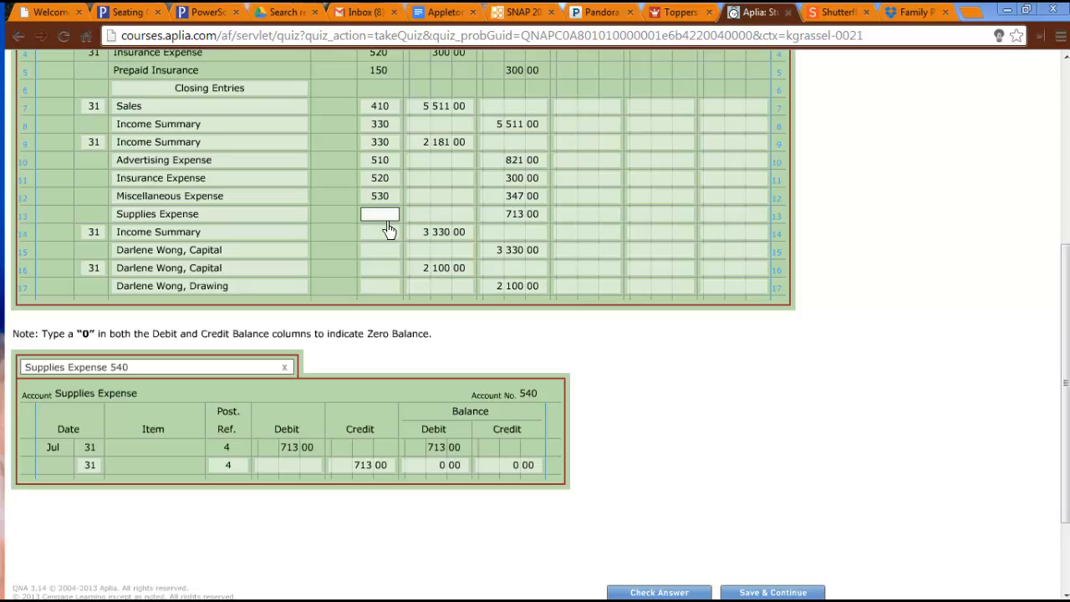
{"action": "type", "text": "540"}
{"action": "key", "text": "Tab"}
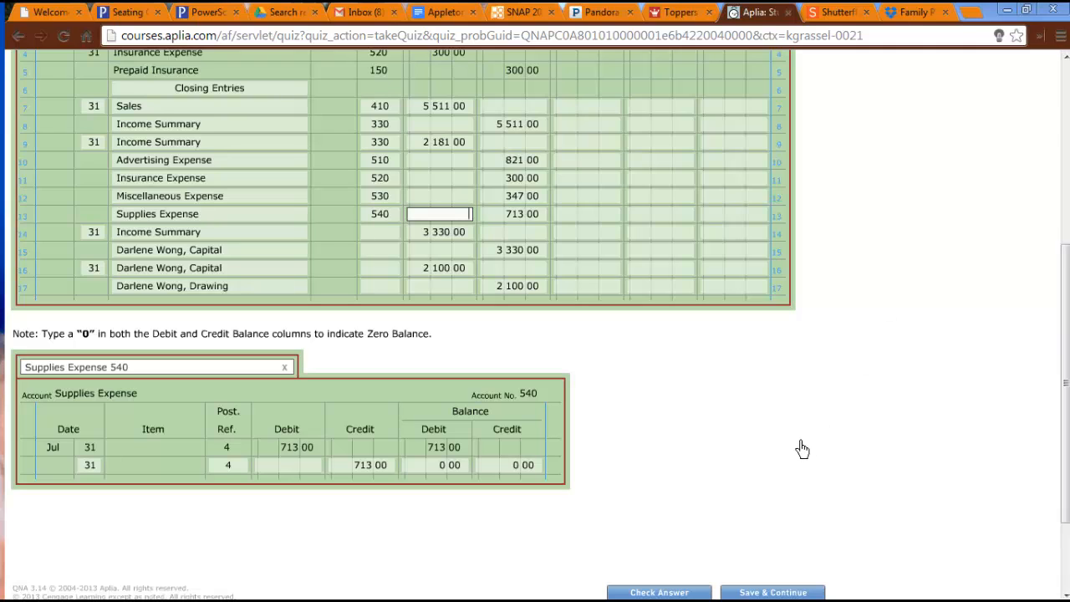
{"action": "left_click", "coordinate": [698, 454]}
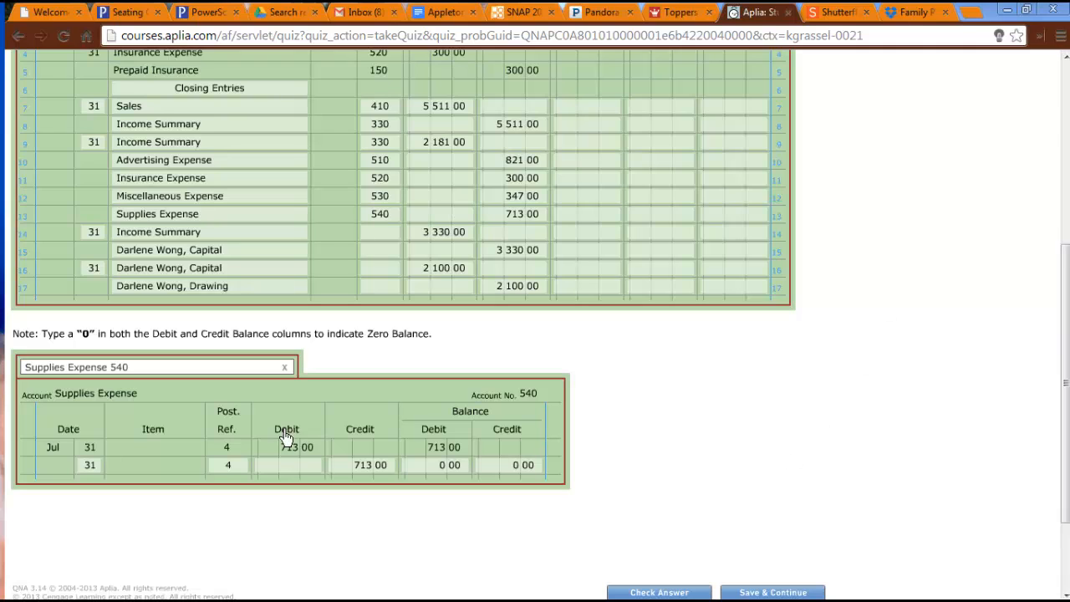
Open the Income Summary ledger account and enter day 31 in its third row.
{"action": "left_click", "coordinate": [236, 382]}
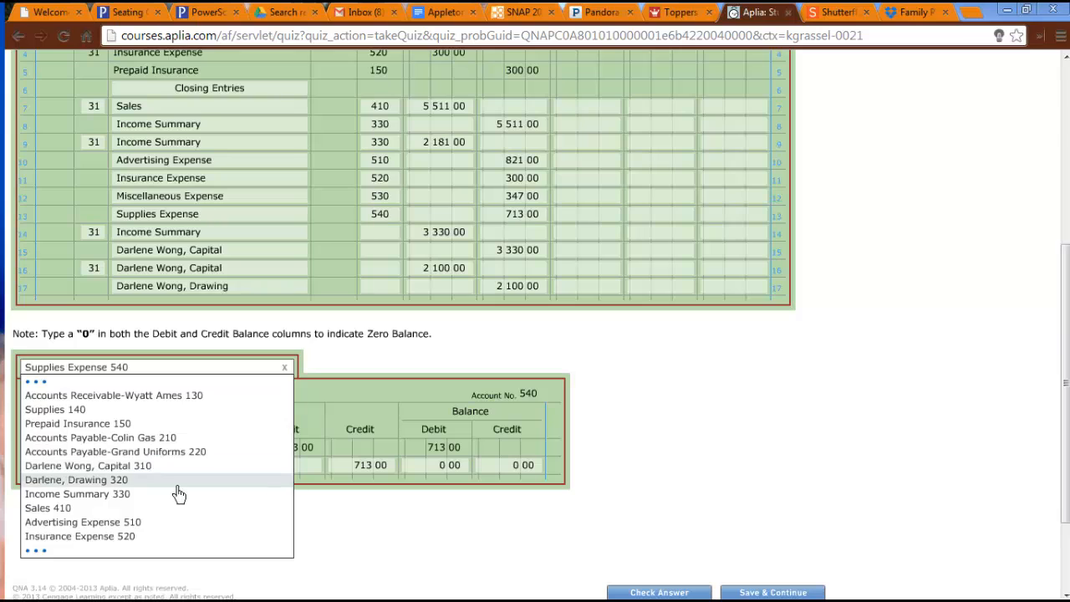
{"action": "left_click", "coordinate": [175, 495]}
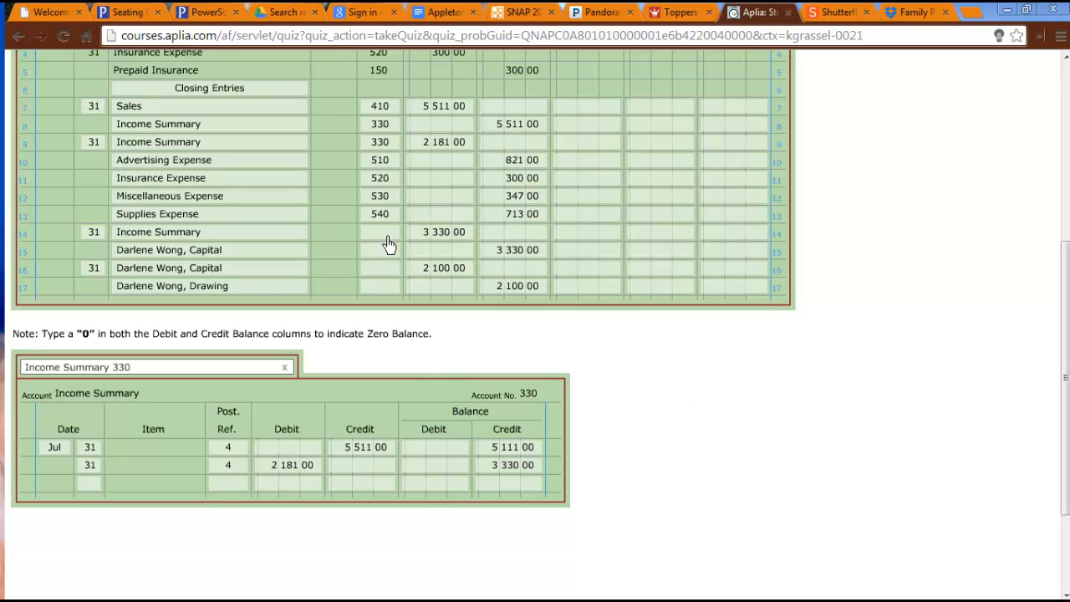
{"action": "left_click", "coordinate": [92, 489]}
{"action": "key", "text": "Tab"}
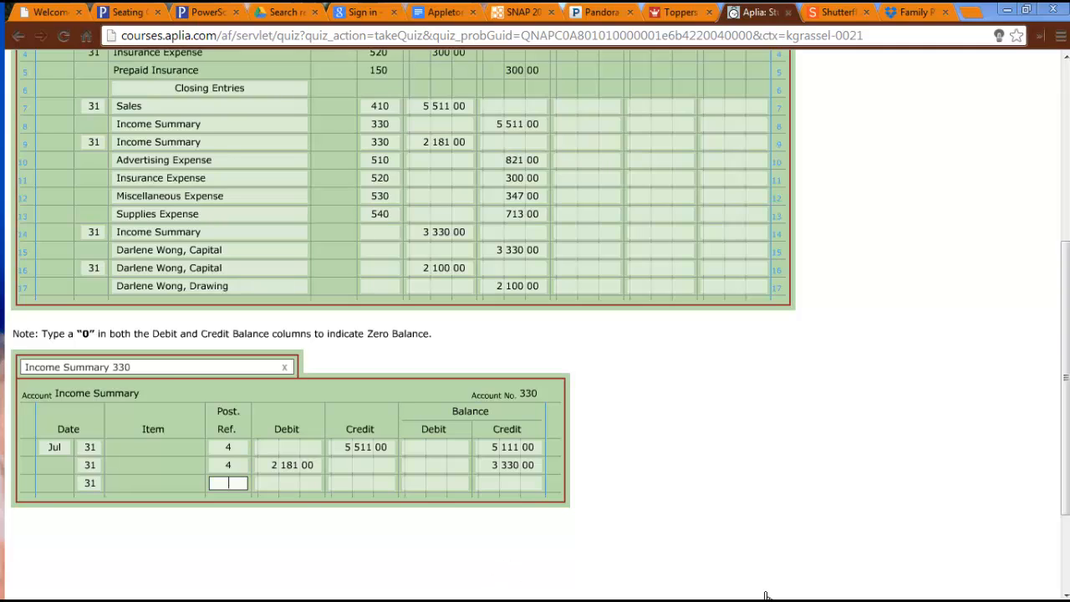
Review the posted closing row in the Miscellaneous Expense ledger, and return to the Income Summary account.
{"action": "left_click", "coordinate": [137, 369]}
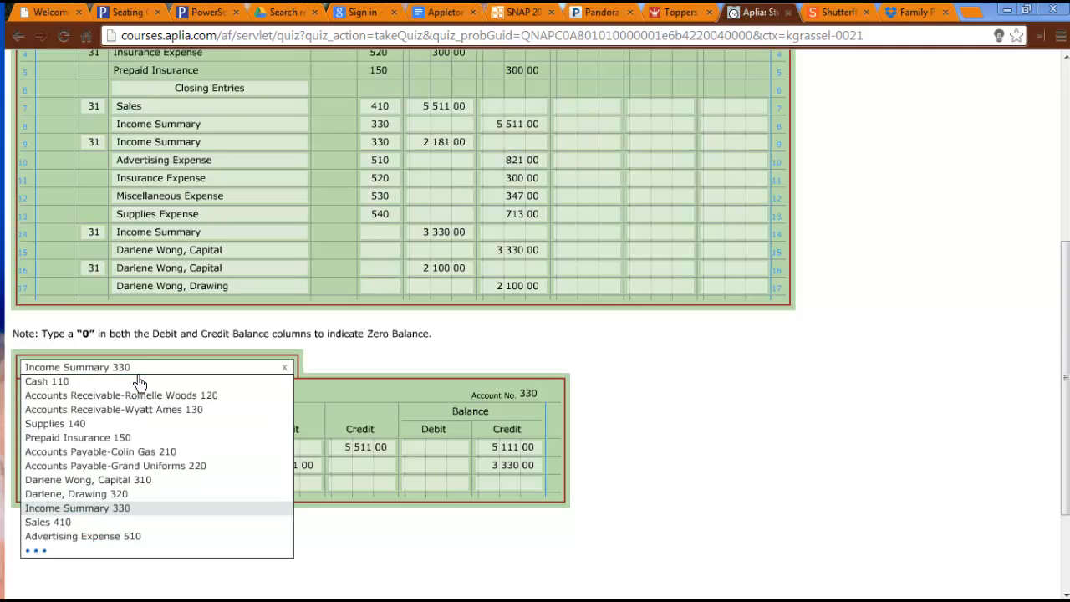
{"action": "mouse_move", "coordinate": [100, 555]}
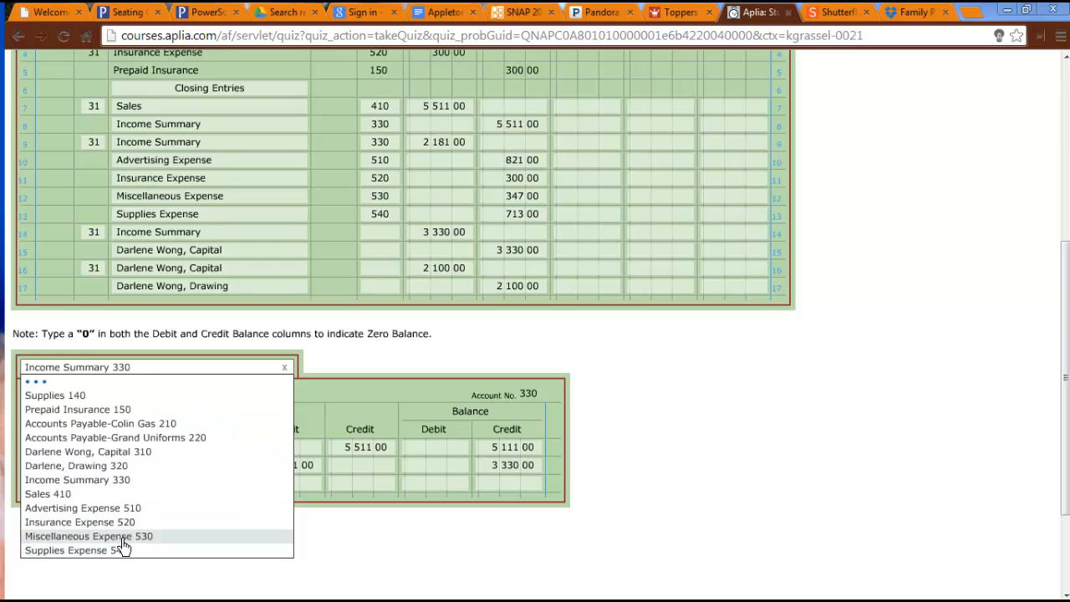
{"action": "left_click", "coordinate": [121, 539]}
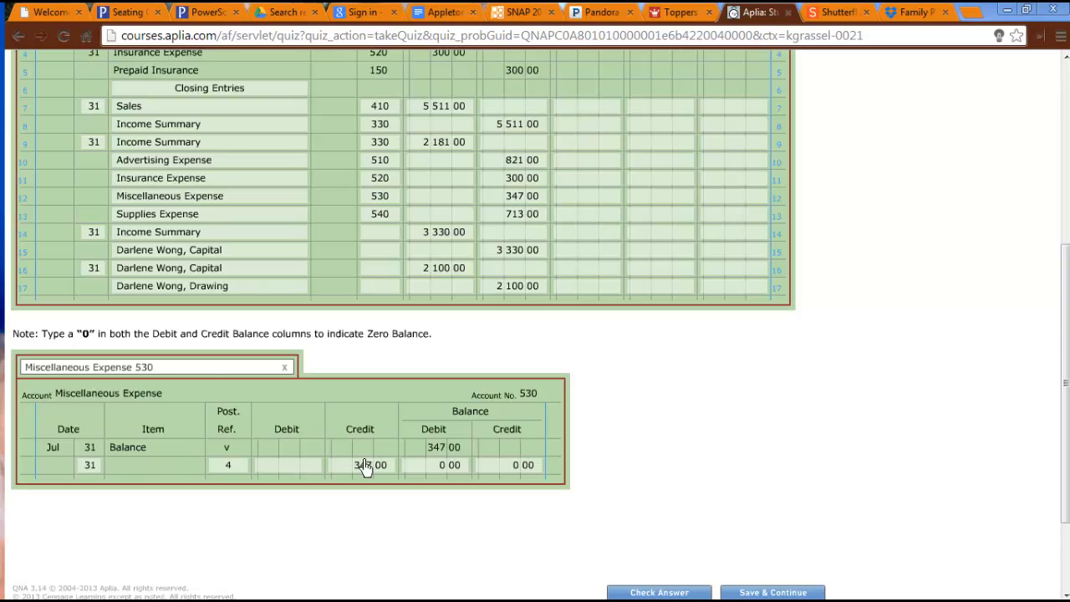
{"action": "left_click", "coordinate": [205, 376]}
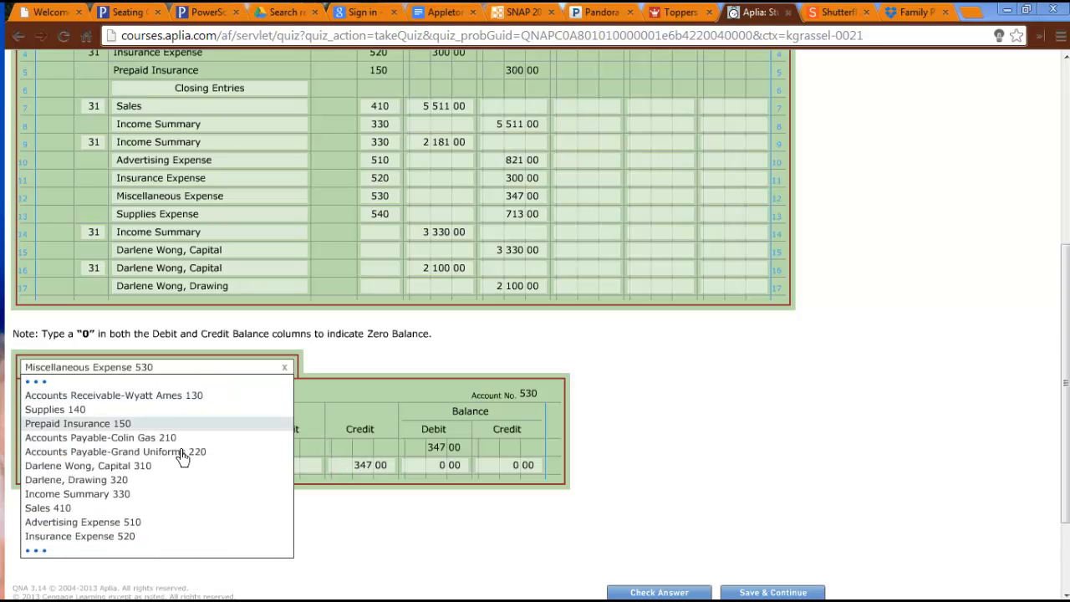
{"action": "left_click", "coordinate": [163, 502]}
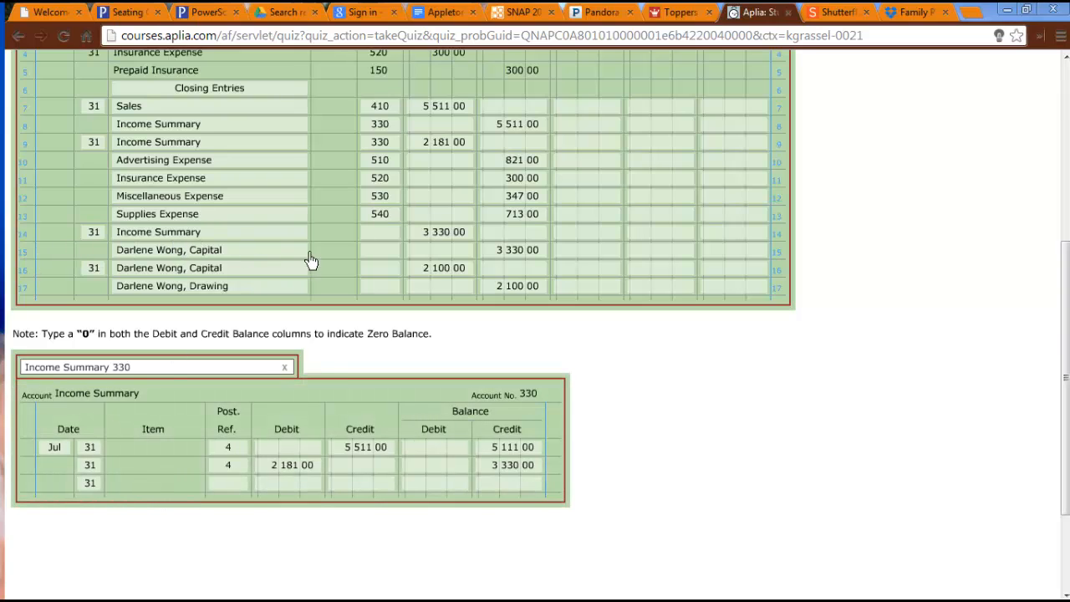
Complete the third Income Summary ledger row with post reference 4, a debit of 3330 and zero in both balances.
{"action": "left_click", "coordinate": [241, 492]}
{"action": "key", "text": "Tab"}
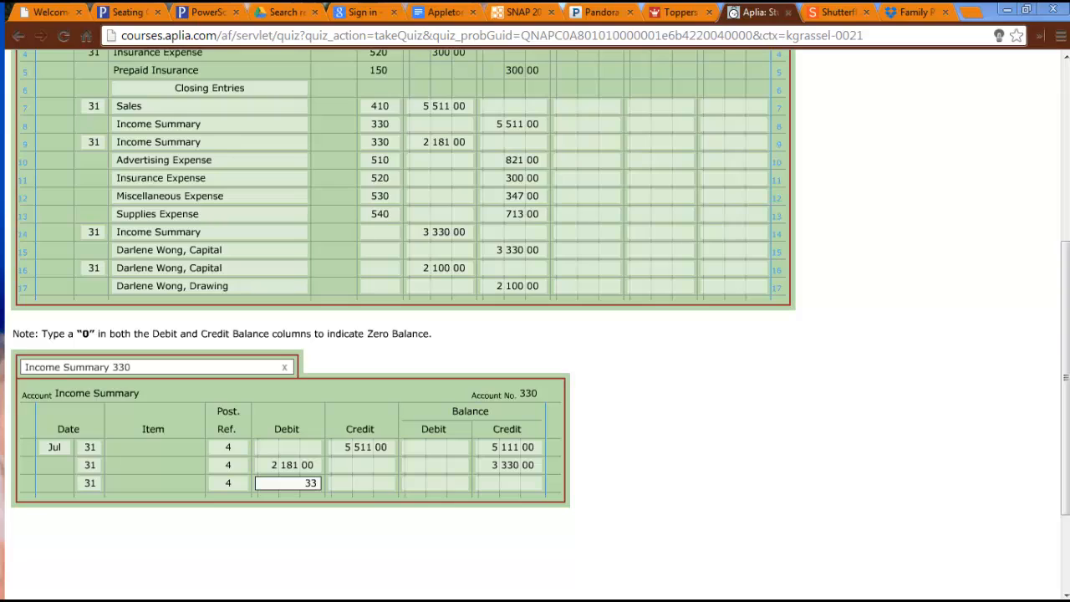
{"action": "key", "text": "Tab"}
{"action": "key", "text": "Tab"}
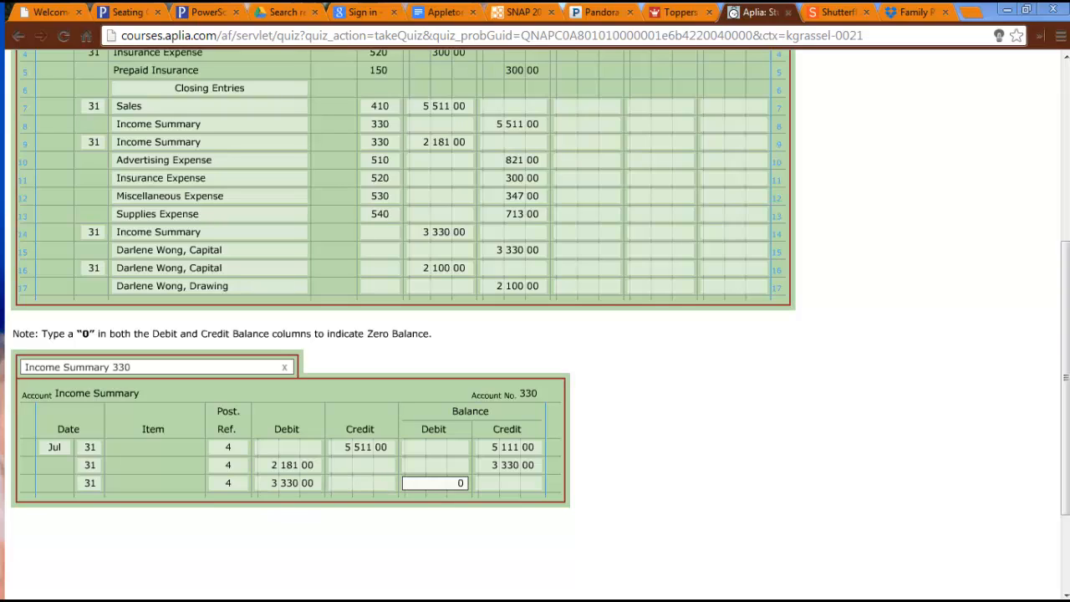
{"action": "key", "text": "Tab"}
{"action": "type", "text": "0"}
{"action": "key", "text": "Tab"}
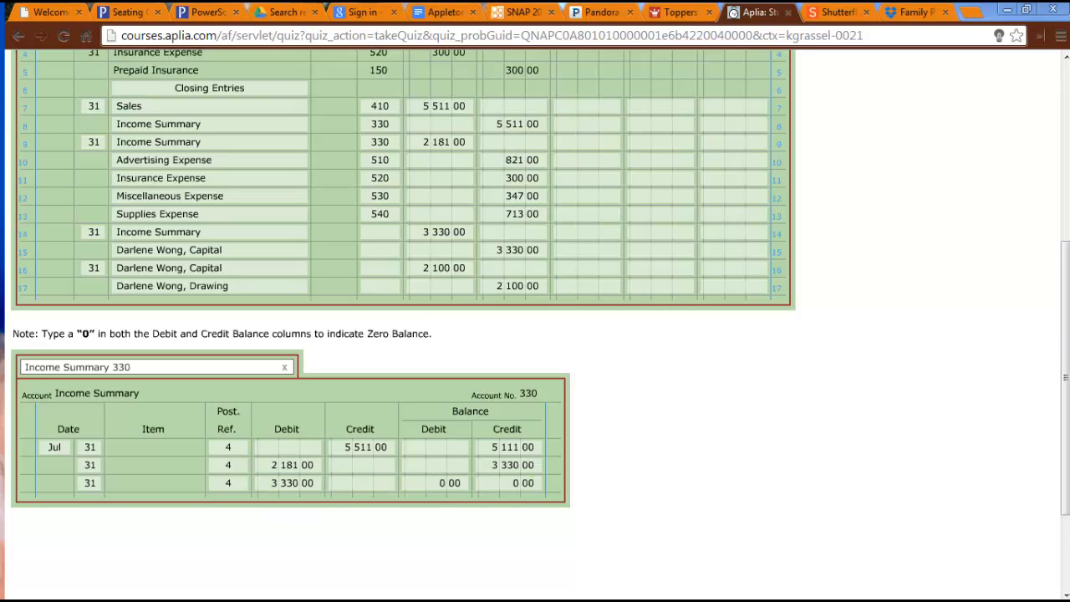
Enter 330 as the post reference for Income Summary on journal line 14.
{"action": "left_click", "coordinate": [380, 234]}
{"action": "type", "text": "330"}
{"action": "key", "text": "Tab"}
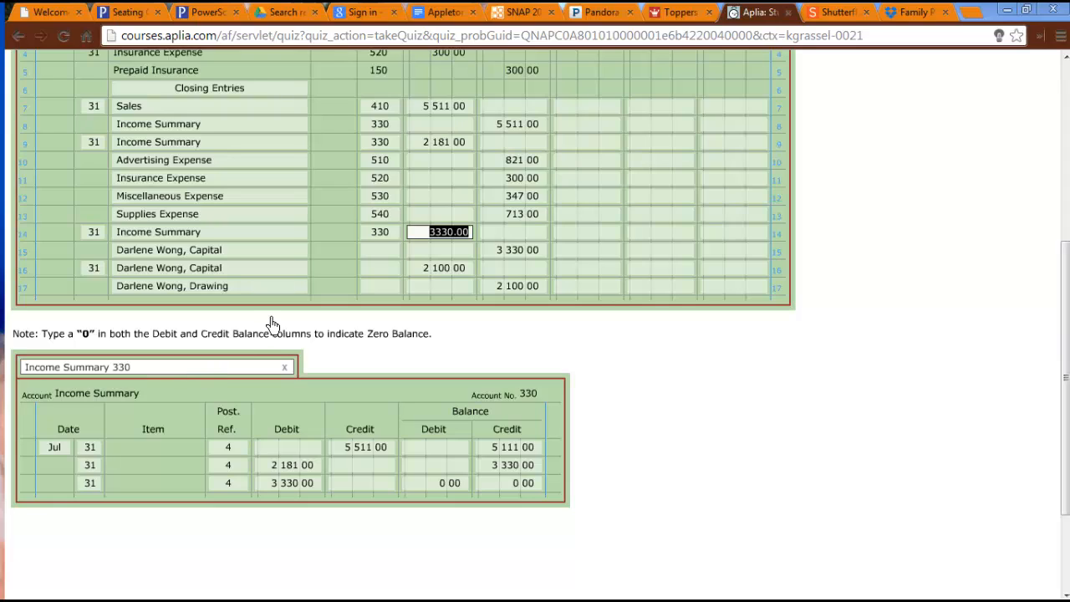
In the owner's Capital ledger 310, post a row with day 31, post reference 4, a credit of 3330 and a credit balance of 9873.
{"action": "left_click", "coordinate": [208, 373]}
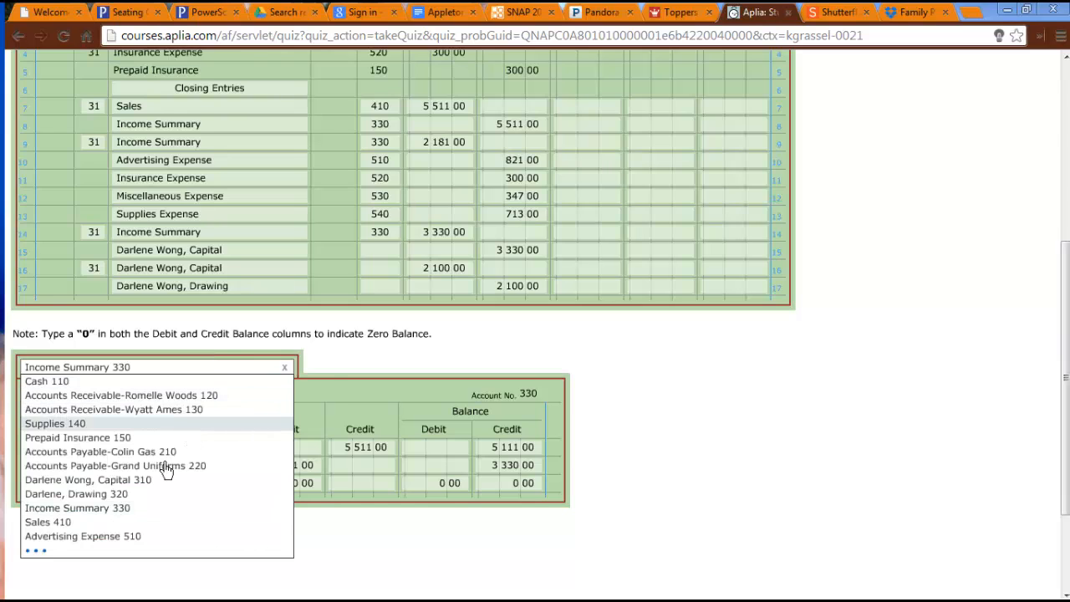
{"action": "left_click", "coordinate": [145, 485]}
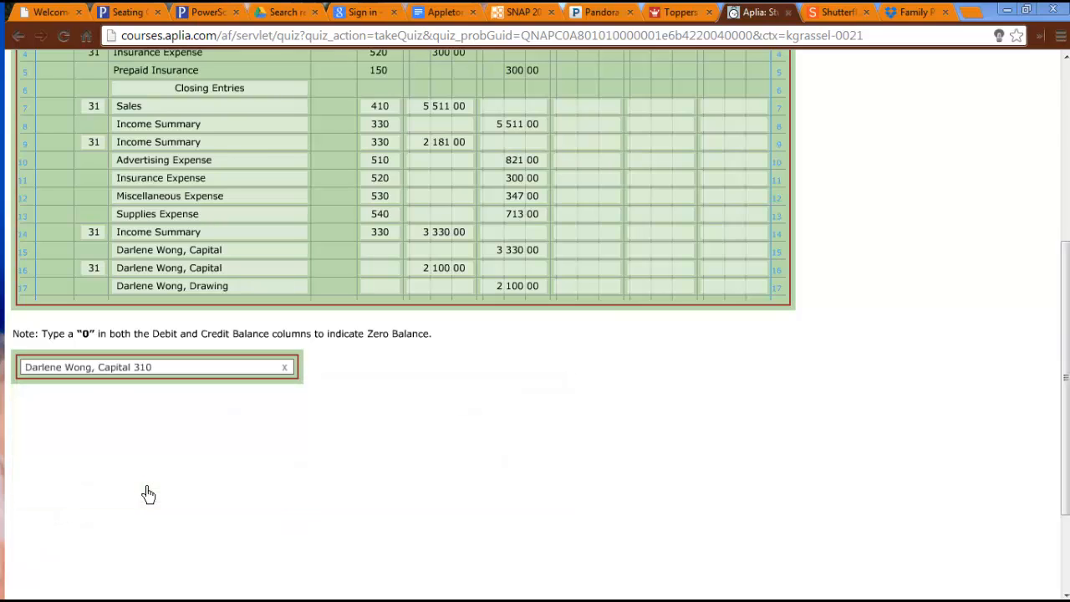
{"action": "left_click", "coordinate": [89, 465]}
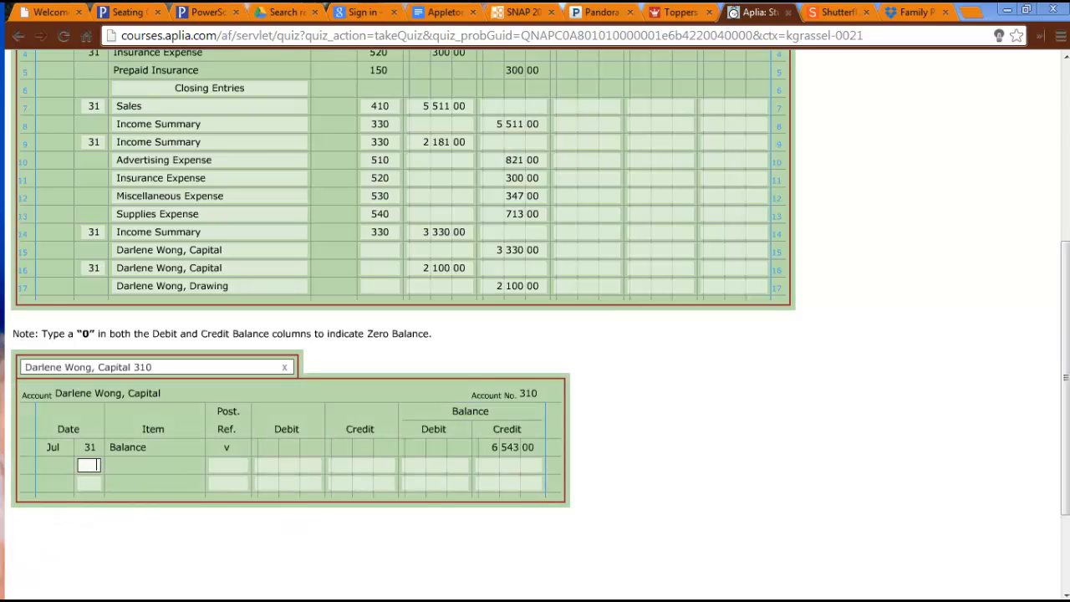
{"action": "type", "text": "31"}
{"action": "key", "text": "Tab"}
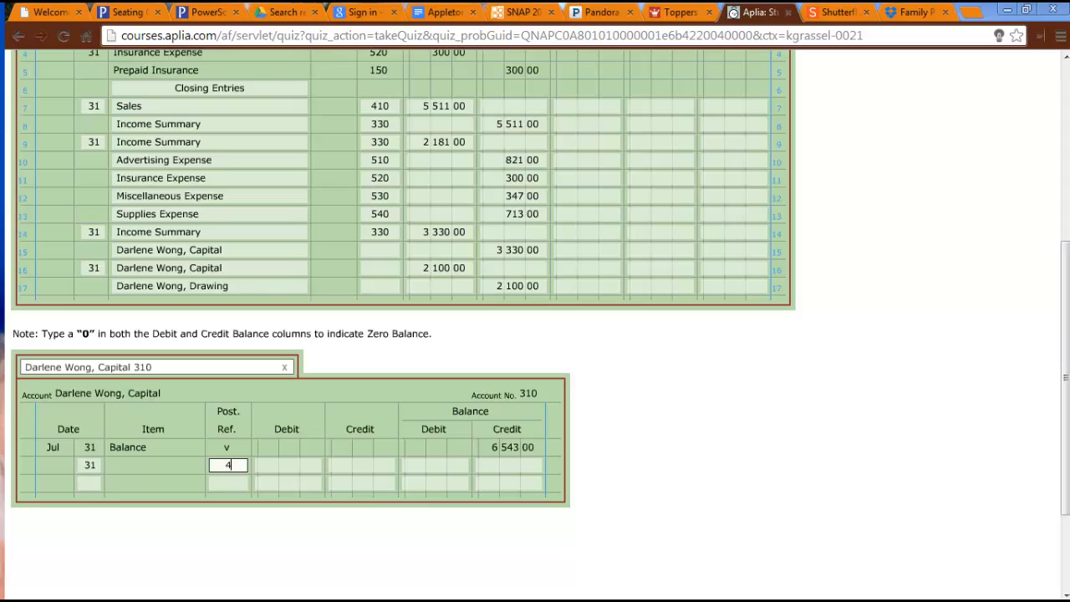
{"action": "type", "text": "4"}
{"action": "key", "text": "Tab"}
{"action": "key", "text": "Tab"}
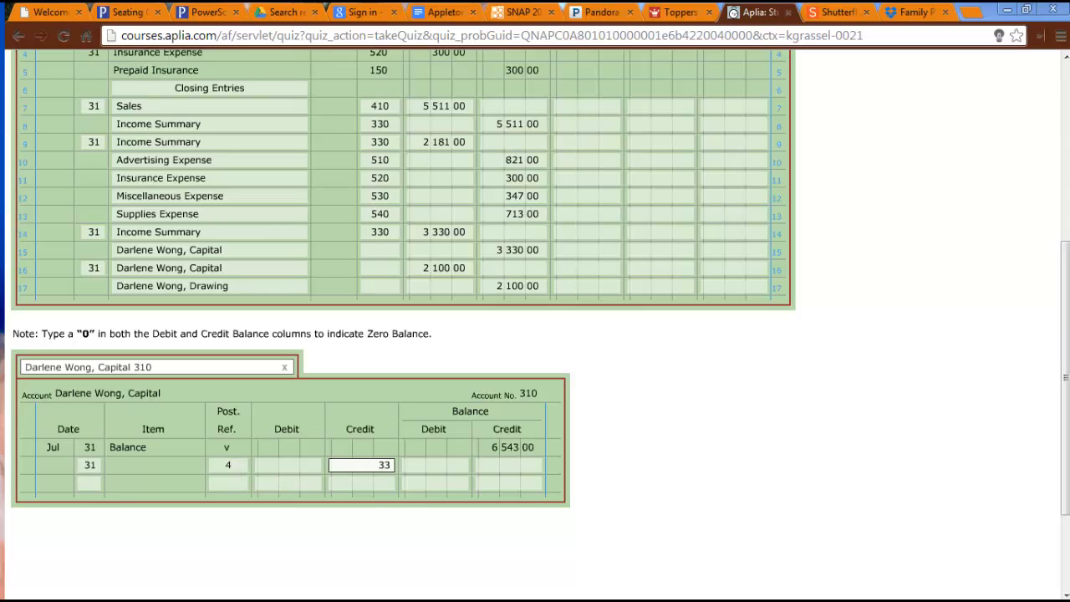
{"action": "type", "text": "3330"}
{"action": "key", "text": "Tab"}
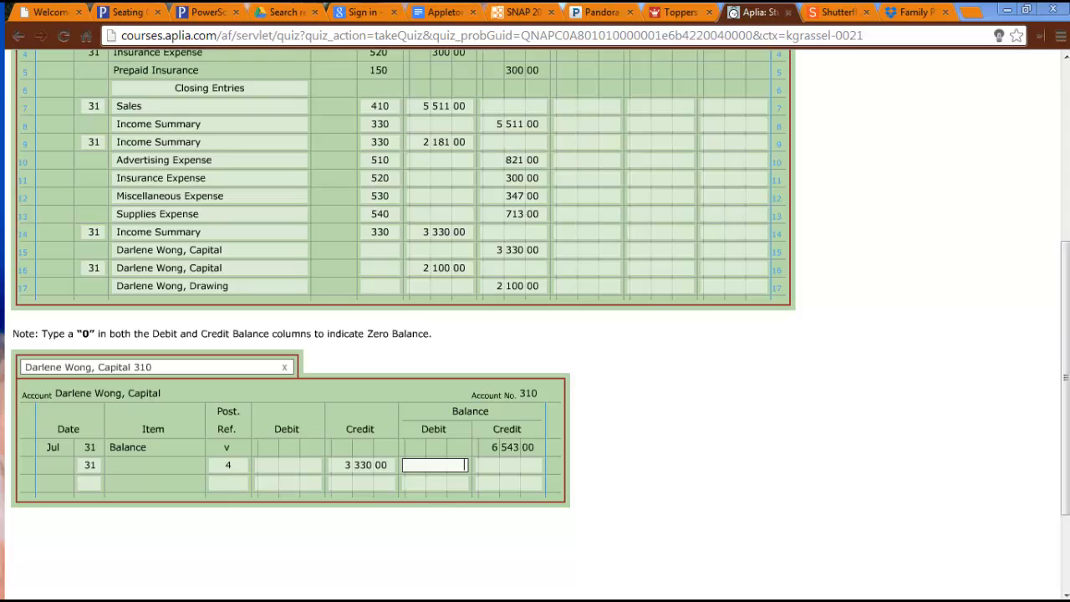
{"action": "key", "text": "Tab"}
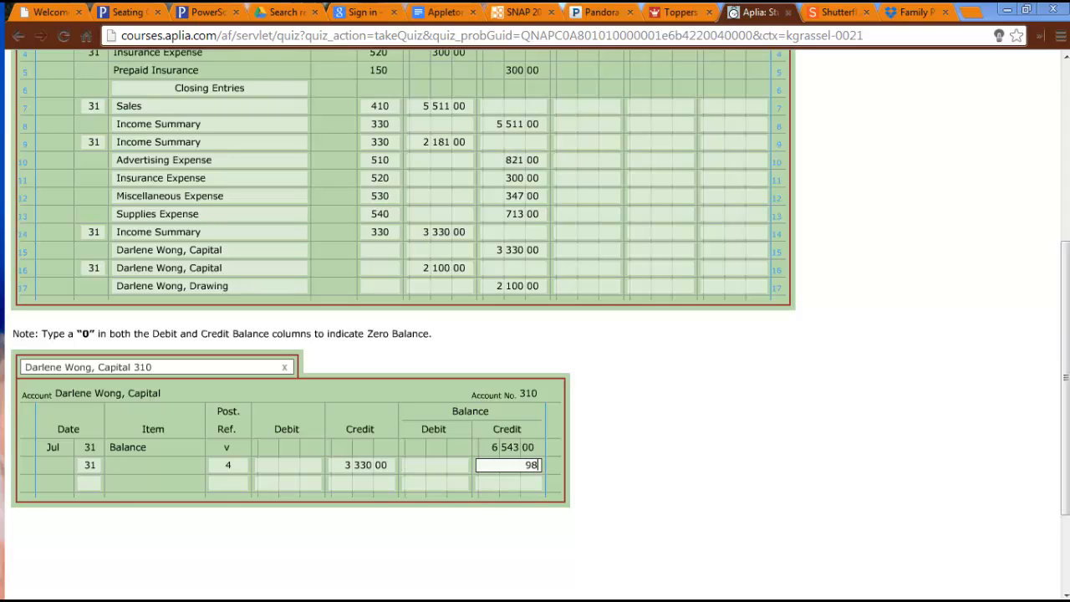
{"action": "type", "text": "9873"}
{"action": "key", "text": "Tab"}
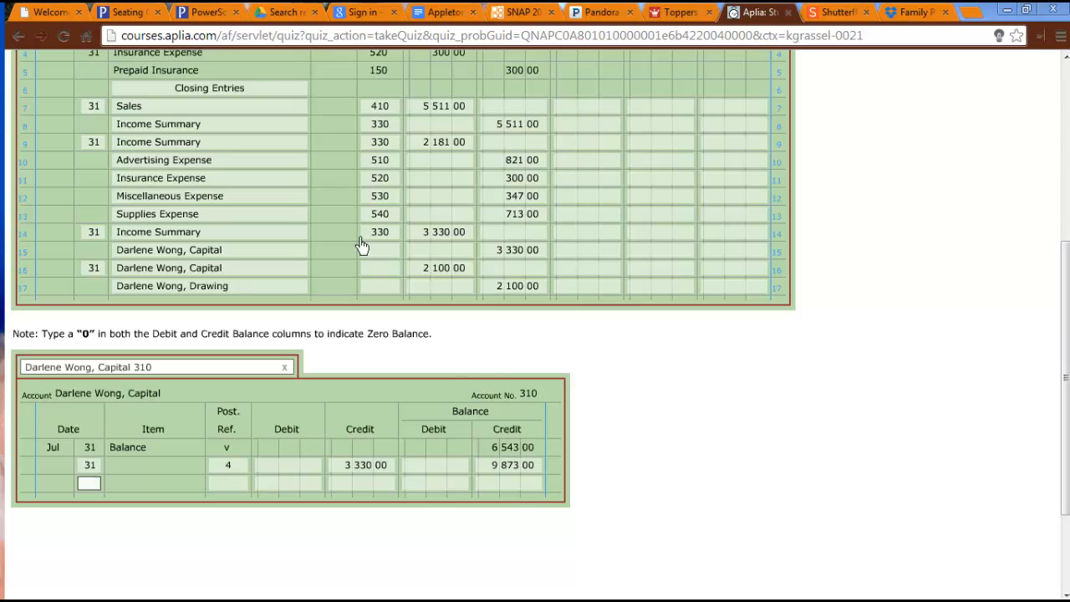
Enter 310 as the post reference for the Capital account on journal line 15.
{"action": "left_click", "coordinate": [390, 255]}
{"action": "type", "text": "310"}
{"action": "left_click", "coordinate": [746, 385]}
Fill the third Capital ledger row with day 31, post reference 4, a debit of 2100 and a credit balance of 7773.
{"action": "left_click", "coordinate": [90, 489]}
{"action": "key", "text": "Tab"}
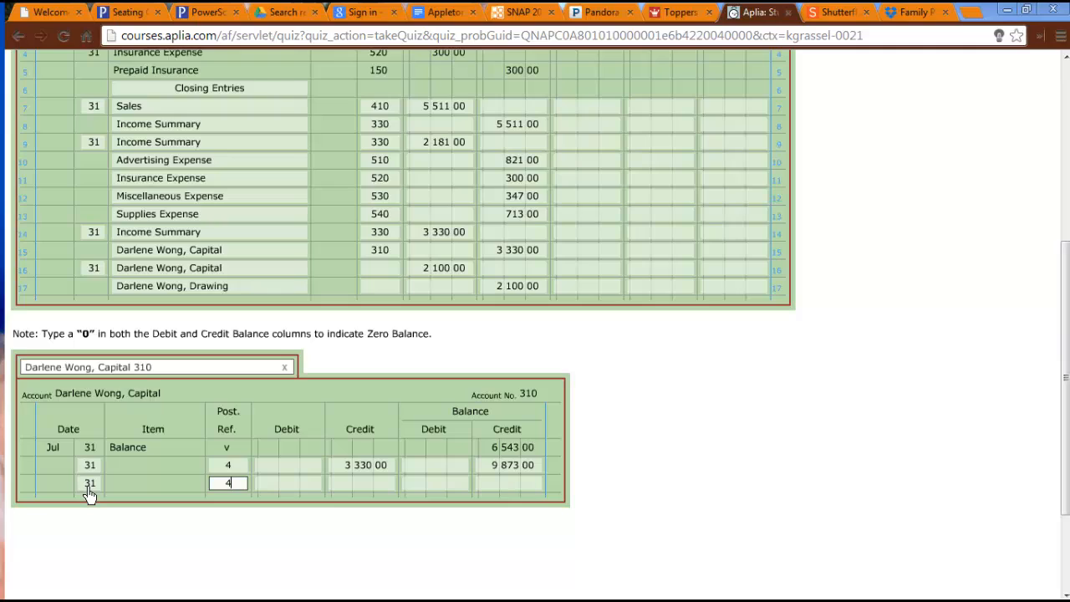
{"action": "key", "text": "Tab"}
{"action": "type", "text": "21"}
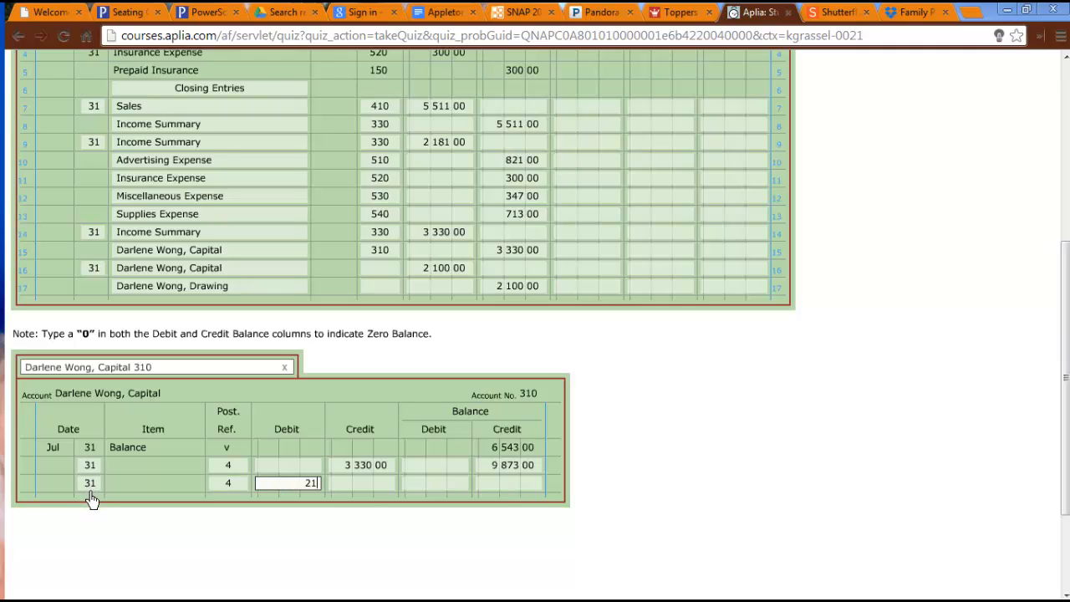
{"action": "type", "text": "00"}
{"action": "key", "text": "Tab"}
{"action": "key", "text": "Tab"}
{"action": "key", "text": "Tab"}
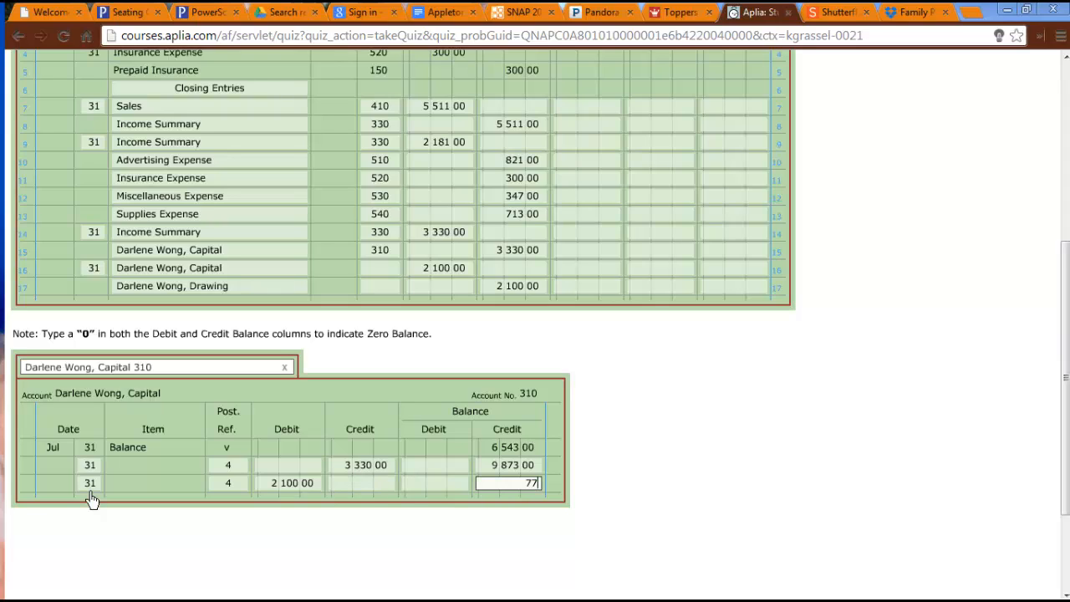
{"action": "key", "text": "Tab"}
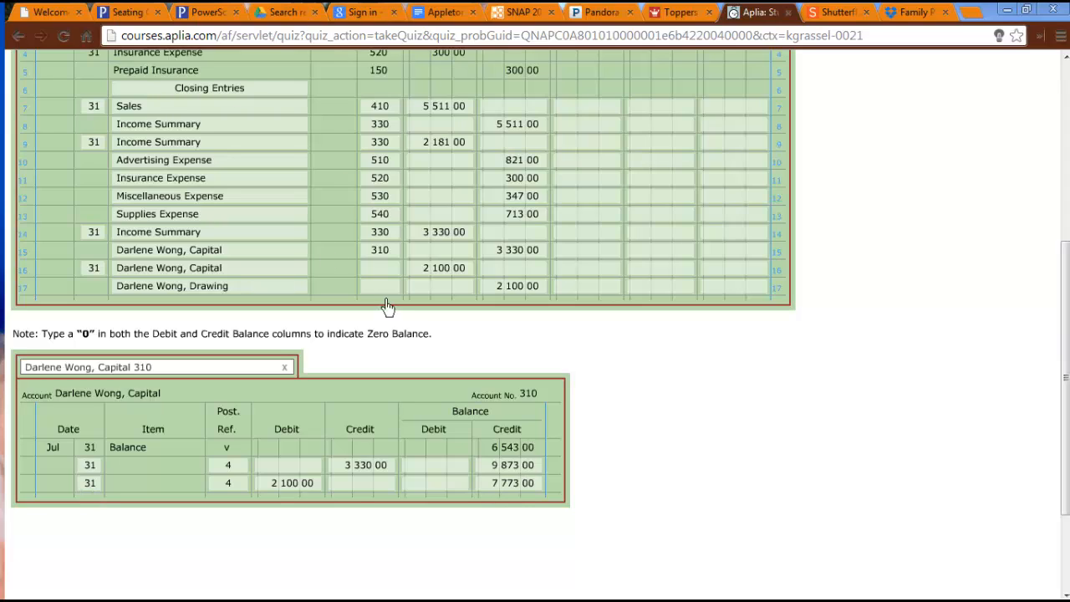
Enter 310 as the post reference for the Capital account on journal line 16.
{"action": "left_click", "coordinate": [396, 271]}
{"action": "type", "text": "310"}
{"action": "key", "text": "Tab"}
{"action": "left_click", "coordinate": [883, 471]}
Post the closing entry to the owner's Drawing ledger 320 with day 31, post reference 4, a credit of 2100 and zero in both balances.
{"action": "left_click", "coordinate": [205, 375]}
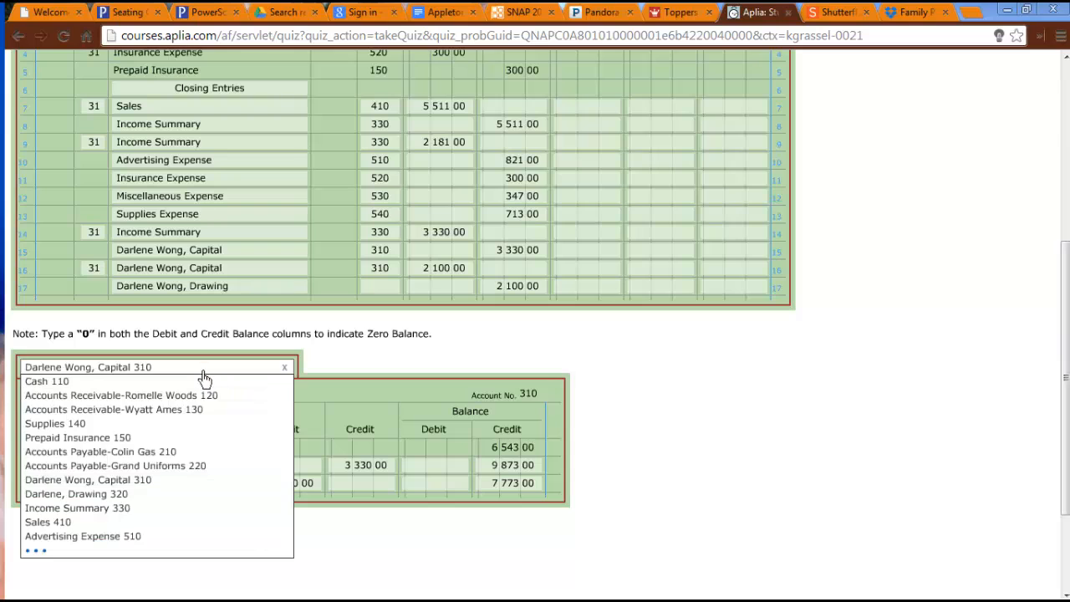
{"action": "left_click", "coordinate": [97, 494]}
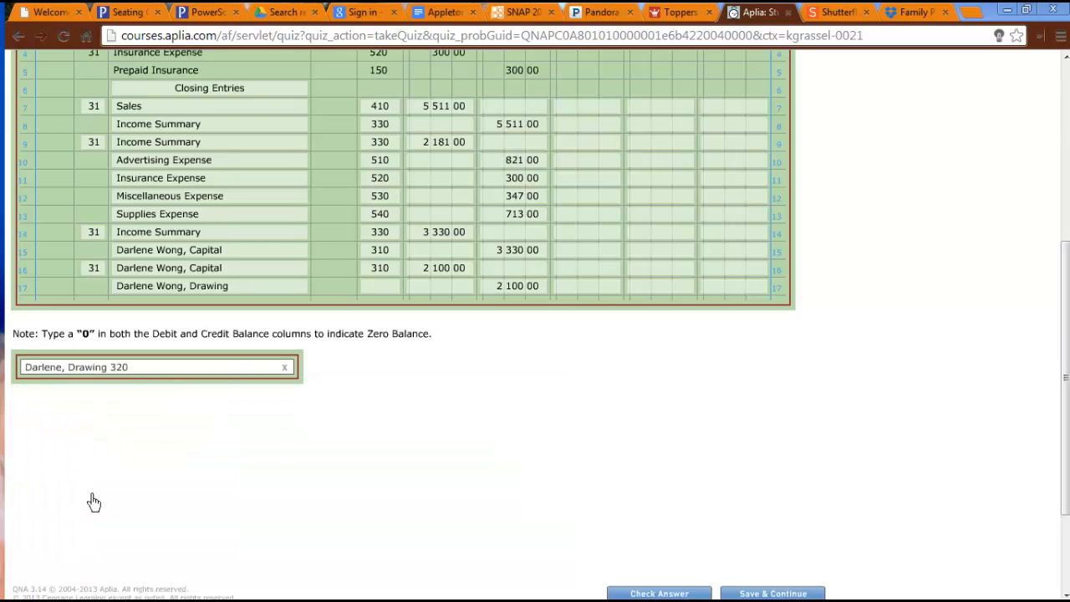
{"action": "left_click", "coordinate": [90, 455]}
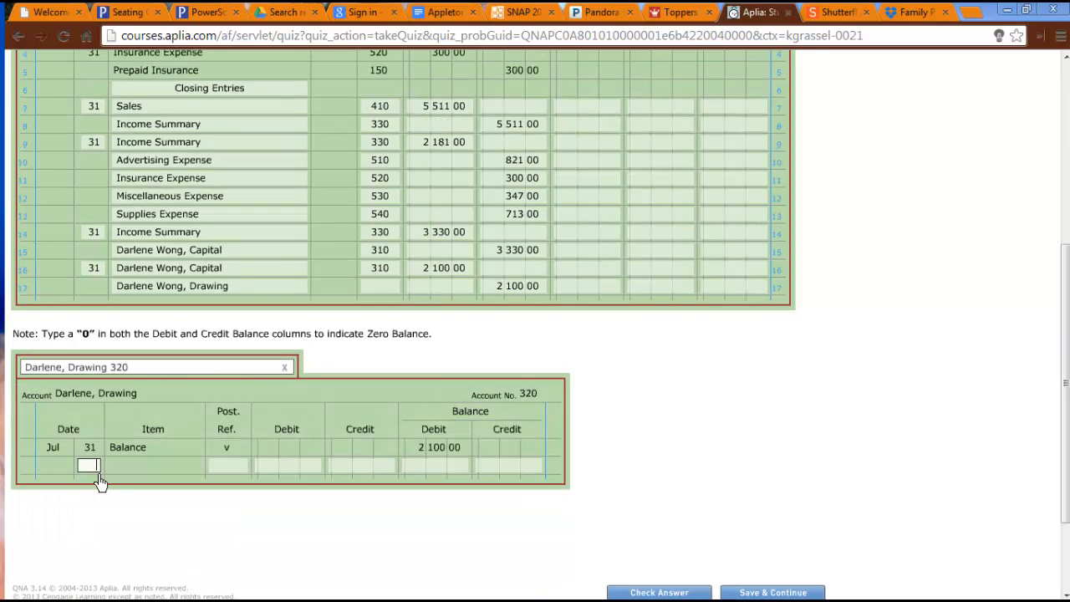
{"action": "type", "text": "31"}
{"action": "key", "text": "Tab"}
{"action": "type", "text": "4"}
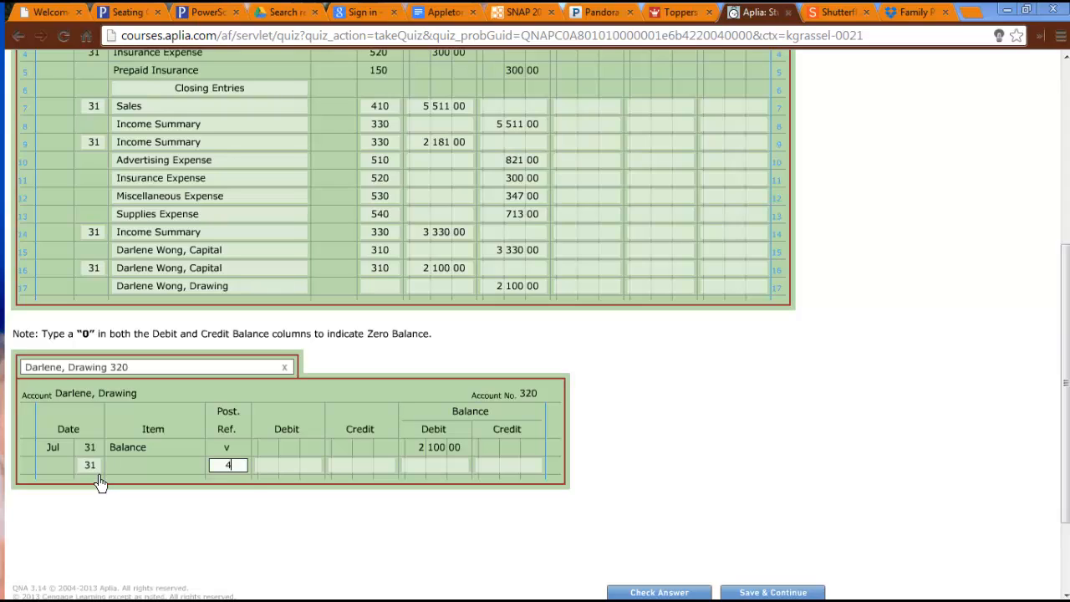
{"action": "key", "text": "Tab"}
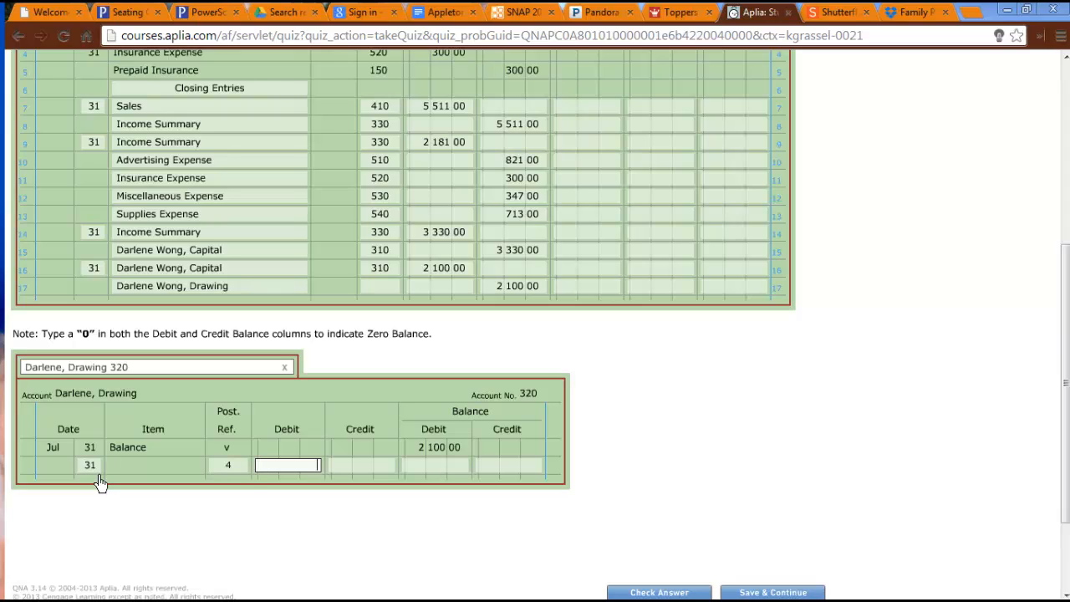
{"action": "key", "text": "Tab"}
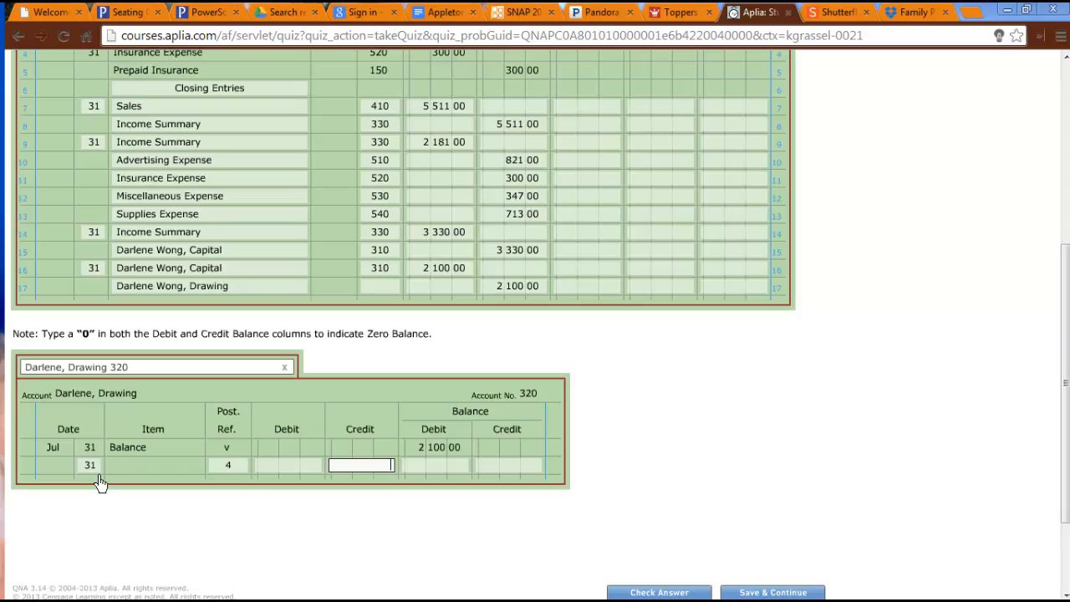
{"action": "key", "text": "Tab"}
{"action": "type", "text": "0"}
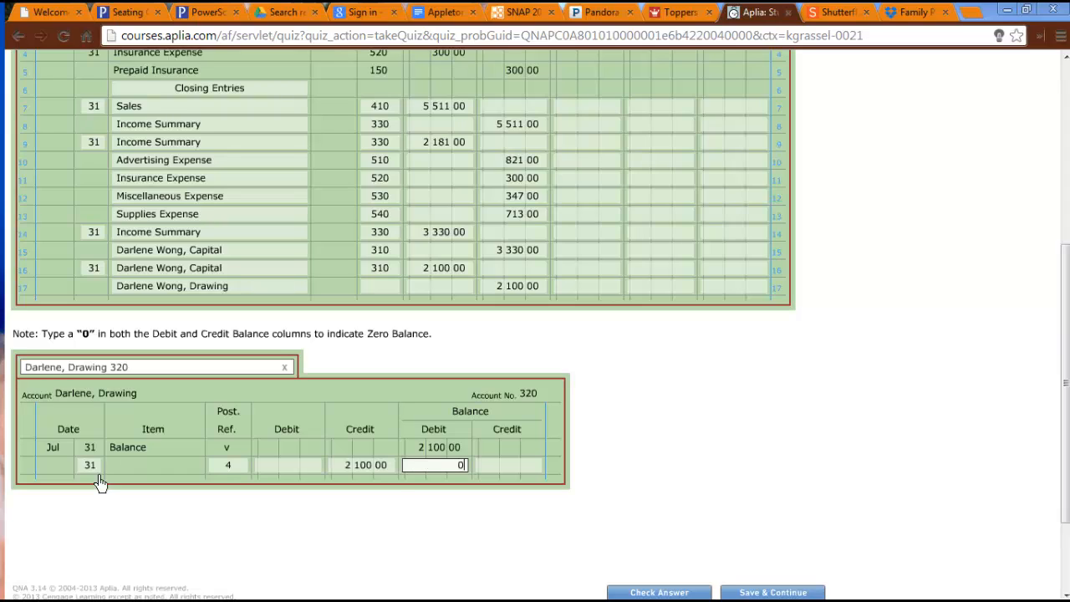
{"action": "key", "text": "Tab"}
{"action": "key", "text": "Tab"}
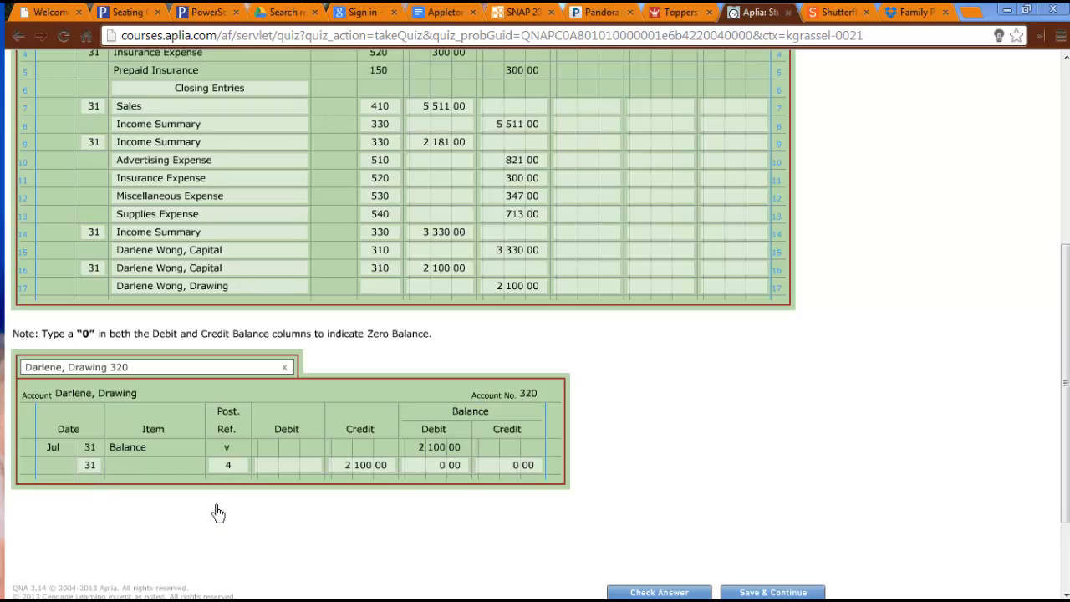
Enter 320 as the post reference for the Drawing account on journal line 17 and submit the answers for checking.
{"action": "left_click", "coordinate": [383, 289]}
{"action": "type", "text": "320"}
{"action": "left_click", "coordinate": [884, 391]}
{"action": "scroll", "coordinate": [884, 393], "scroll_direction": "down", "scroll_amount": 2}
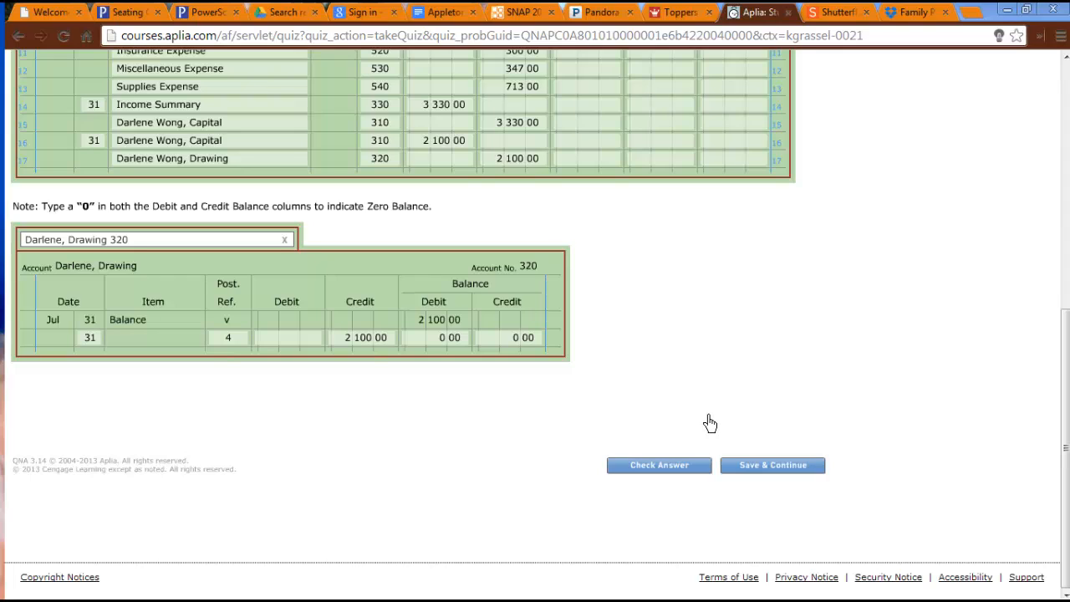
{"action": "left_click", "coordinate": [661, 468]}
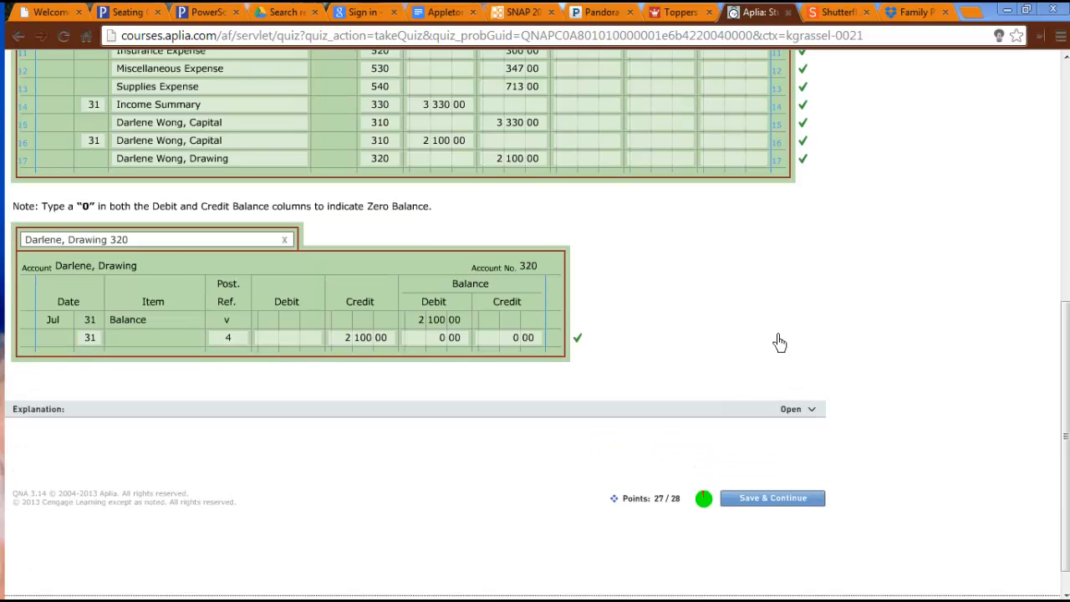
Examine the Sales 410, Advertising Expense 510, Supplies Expense 540 and Miscellaneous Expense 530 ledgers for an entry marked incorrect.
{"action": "left_click", "coordinate": [164, 249]}
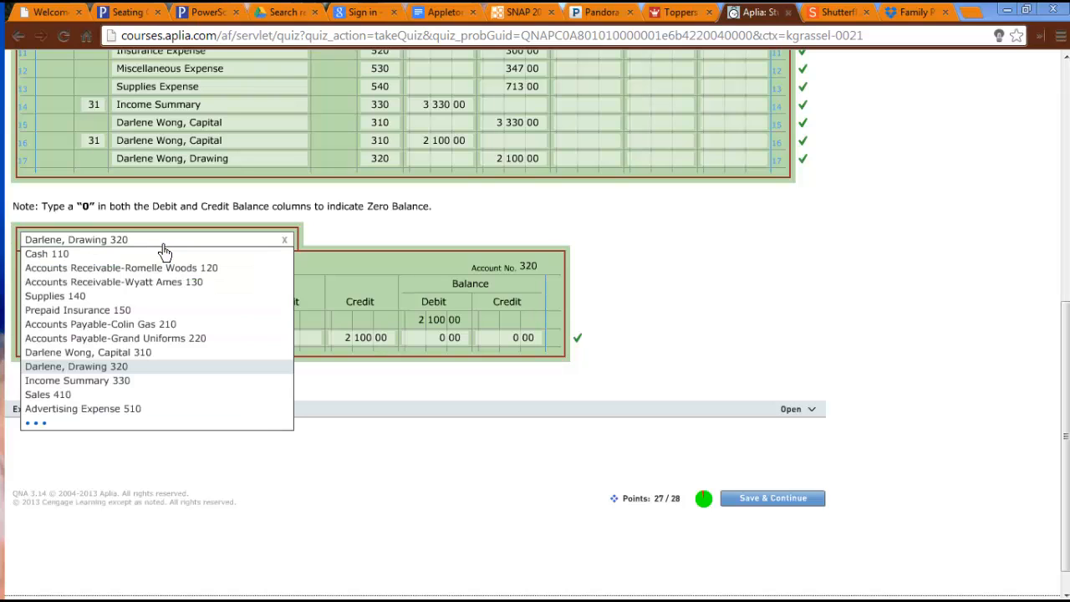
{"action": "left_click", "coordinate": [75, 400]}
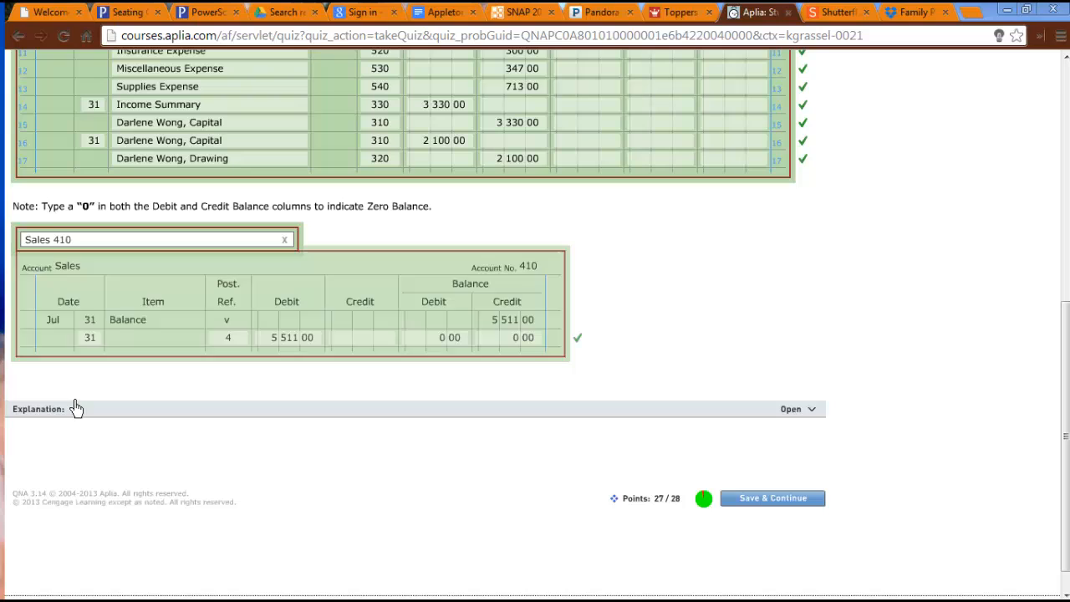
{"action": "left_click", "coordinate": [127, 253]}
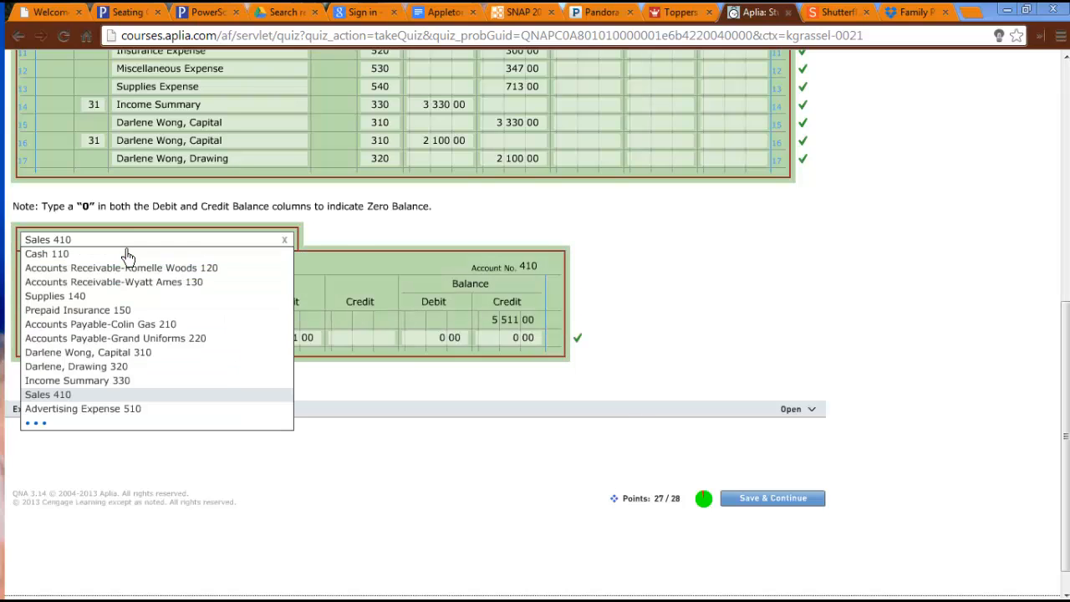
{"action": "left_click", "coordinate": [108, 413]}
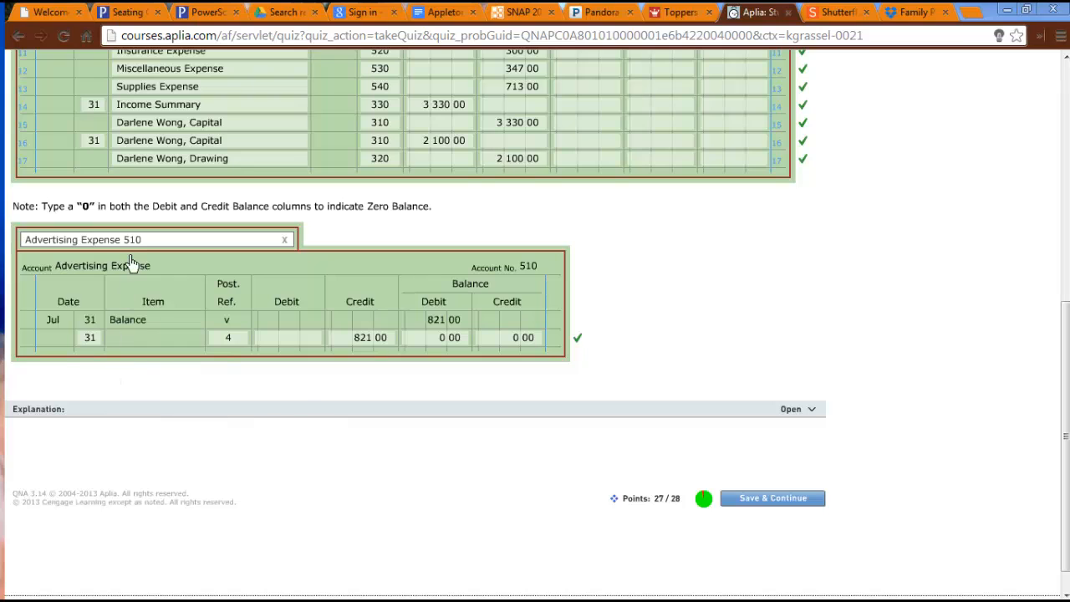
{"action": "left_click", "coordinate": [136, 243]}
{"action": "scroll", "coordinate": [67, 418], "scroll_direction": "down", "scroll_amount": 2}
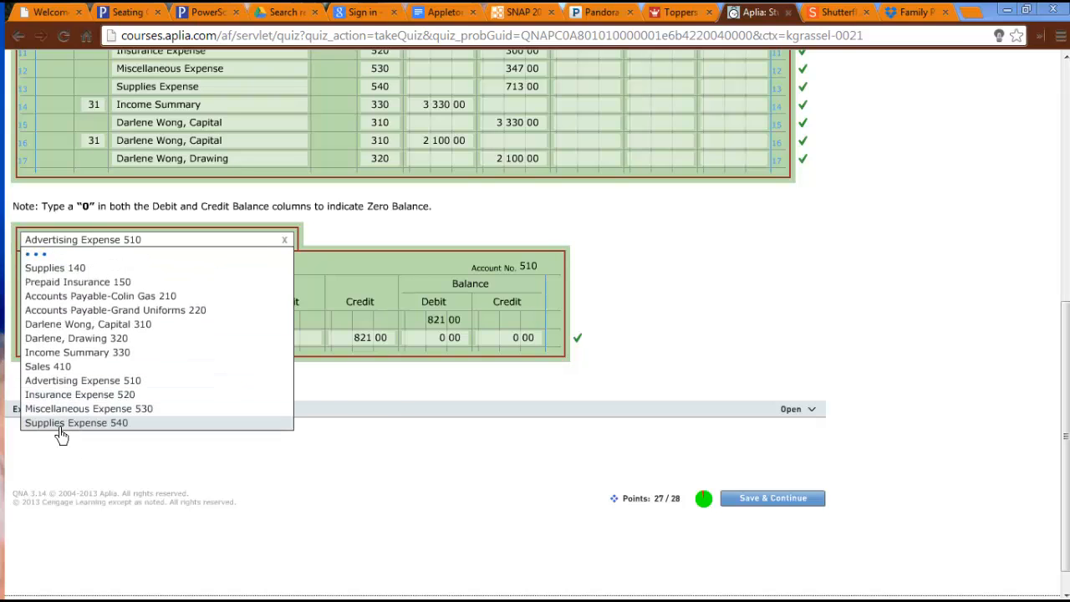
{"action": "left_click", "coordinate": [77, 426]}
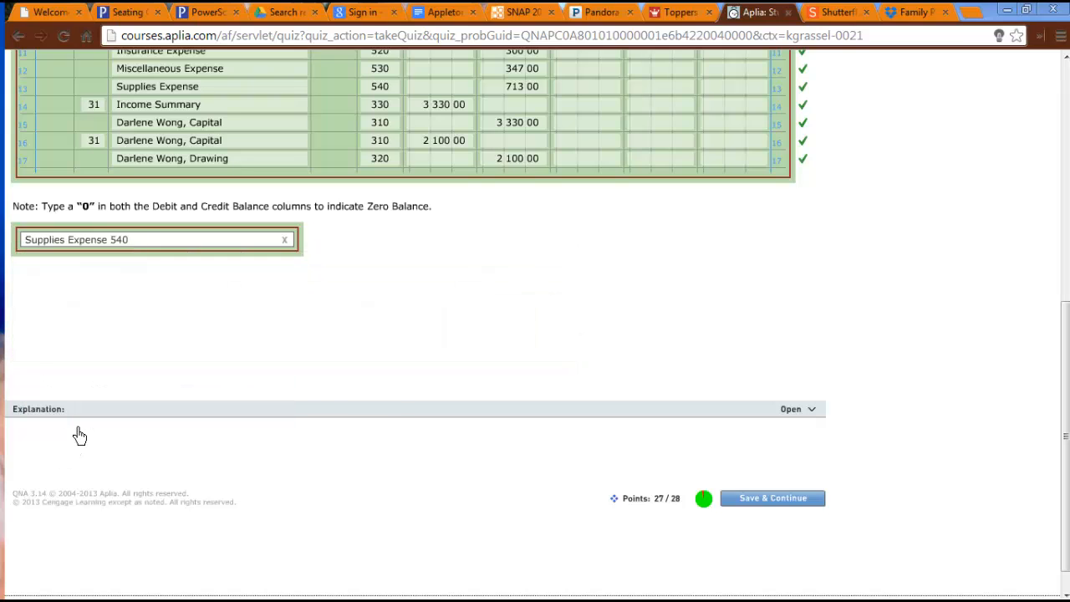
{"action": "left_click", "coordinate": [150, 241]}
{"action": "scroll", "coordinate": [56, 435], "scroll_direction": "down", "scroll_amount": 1}
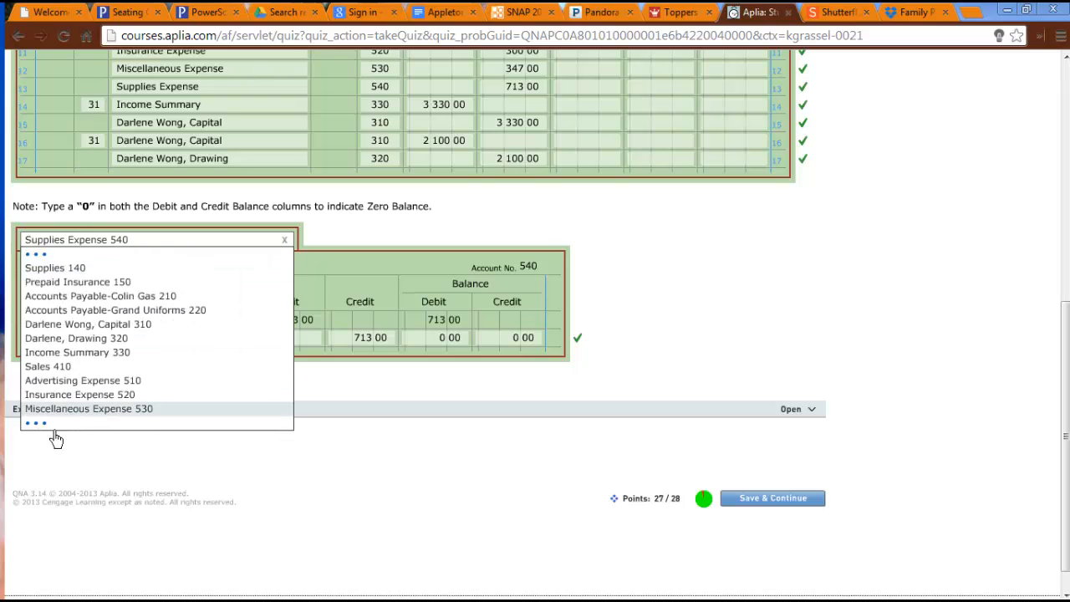
{"action": "scroll", "coordinate": [50, 437], "scroll_direction": "down", "scroll_amount": 1}
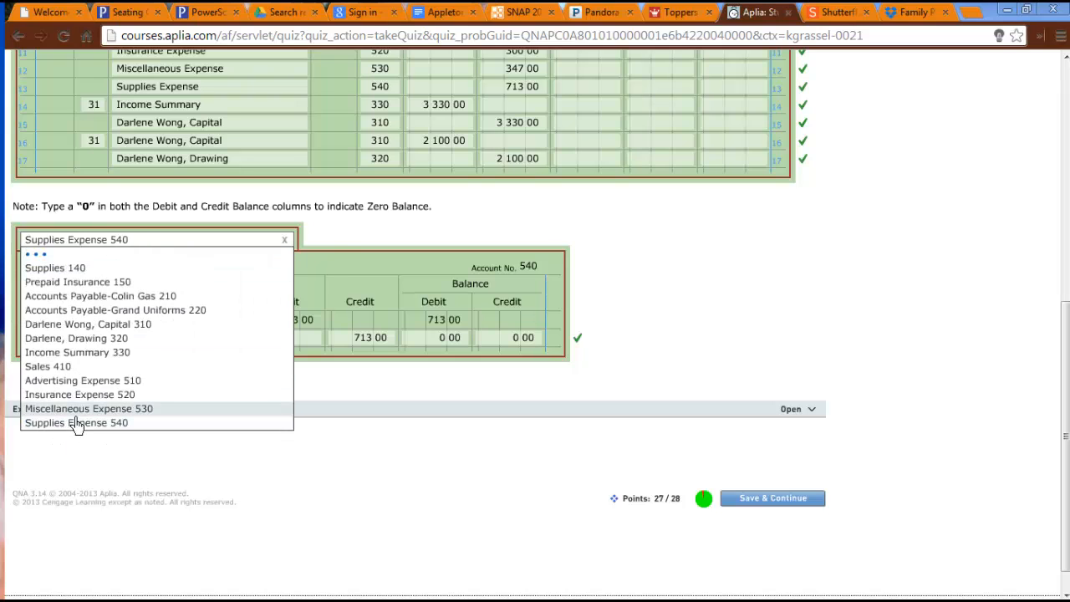
{"action": "left_click", "coordinate": [75, 418]}
Examine the owner's Capital 310, Drawing 320 and Income Summary 330 ledgers for an entry marked incorrect.
{"action": "left_click", "coordinate": [149, 249]}
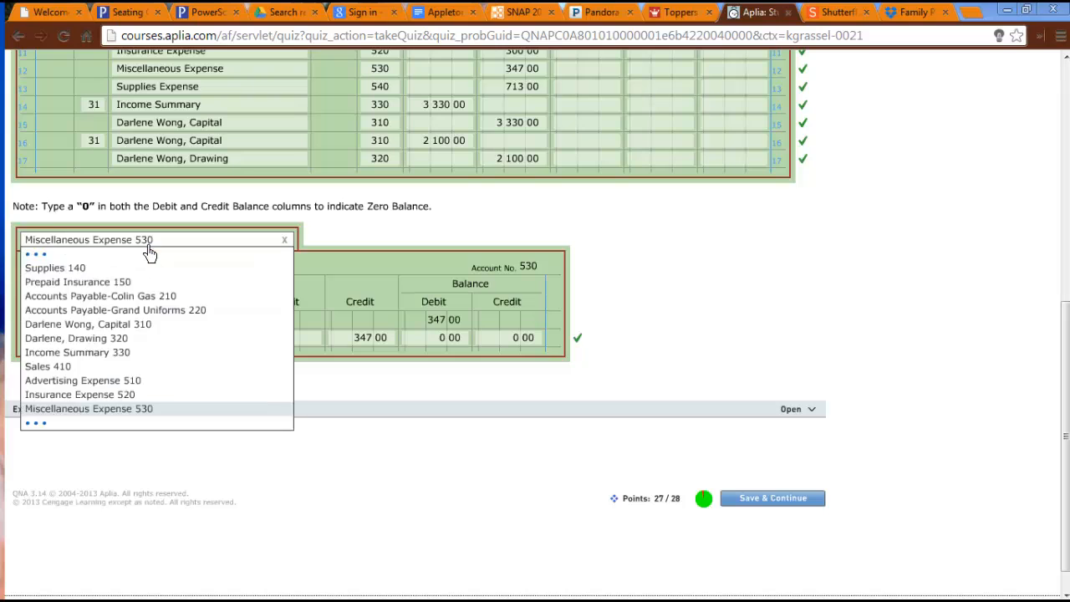
{"action": "scroll", "coordinate": [144, 285], "scroll_direction": "up", "scroll_amount": 1}
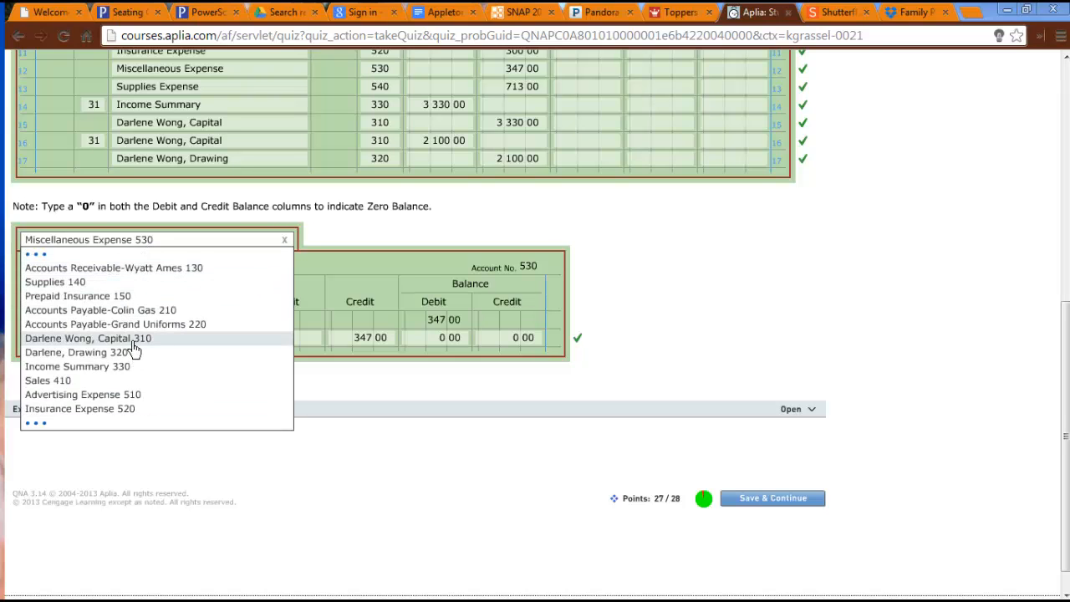
{"action": "left_click", "coordinate": [132, 339]}
{"action": "left_click", "coordinate": [144, 249]}
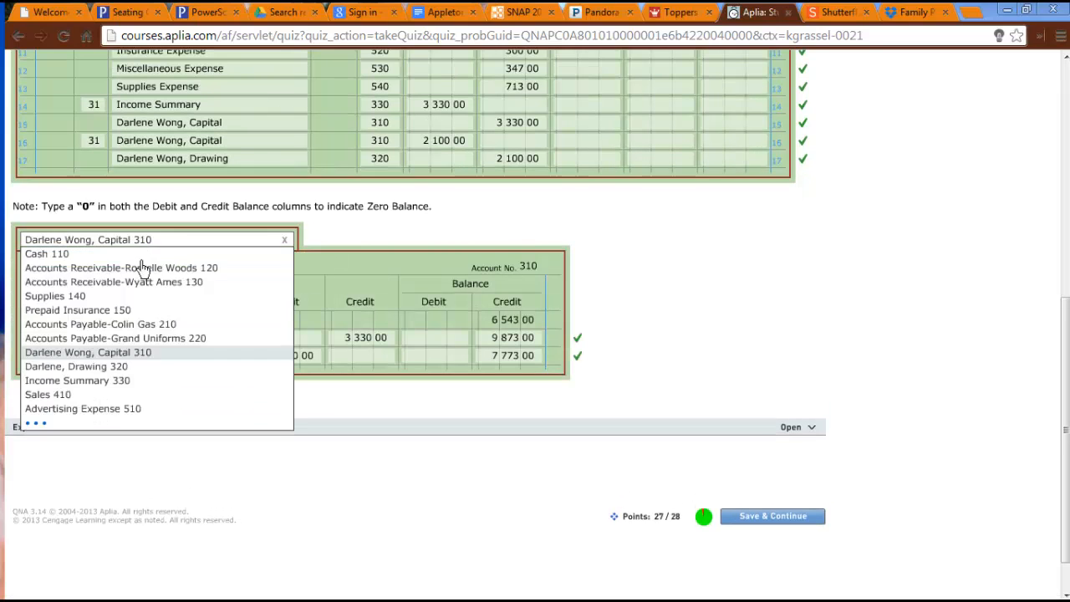
{"action": "left_click", "coordinate": [134, 367]}
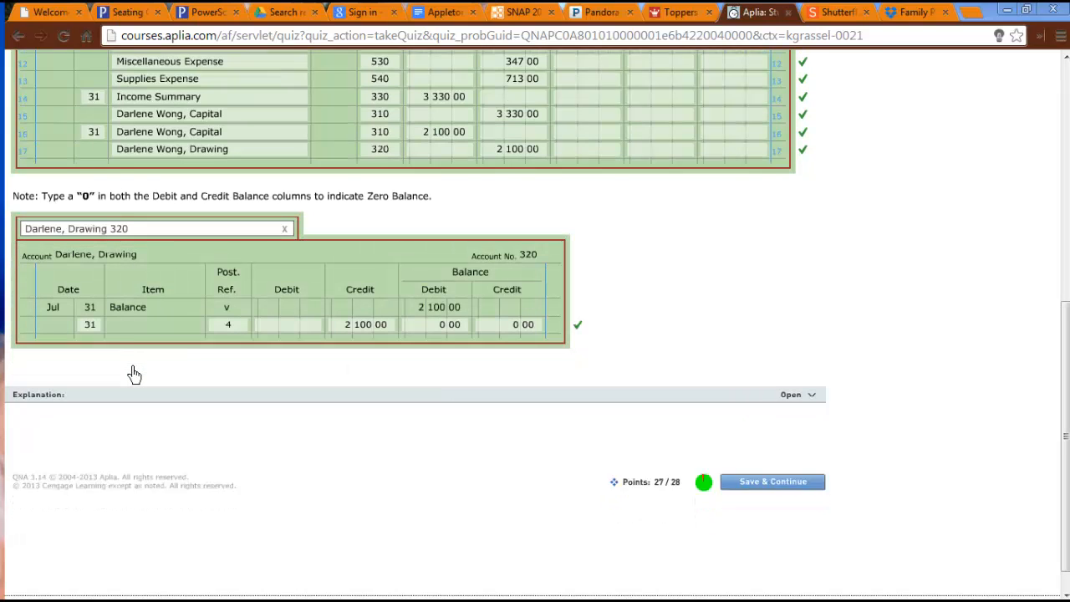
{"action": "left_click", "coordinate": [146, 249]}
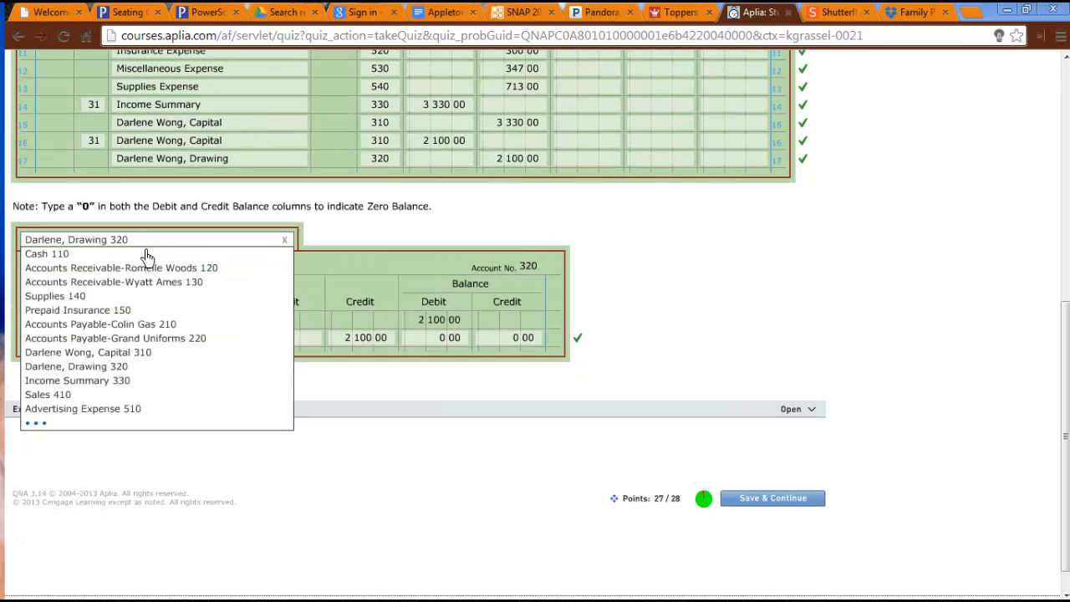
{"action": "left_click", "coordinate": [119, 383]}
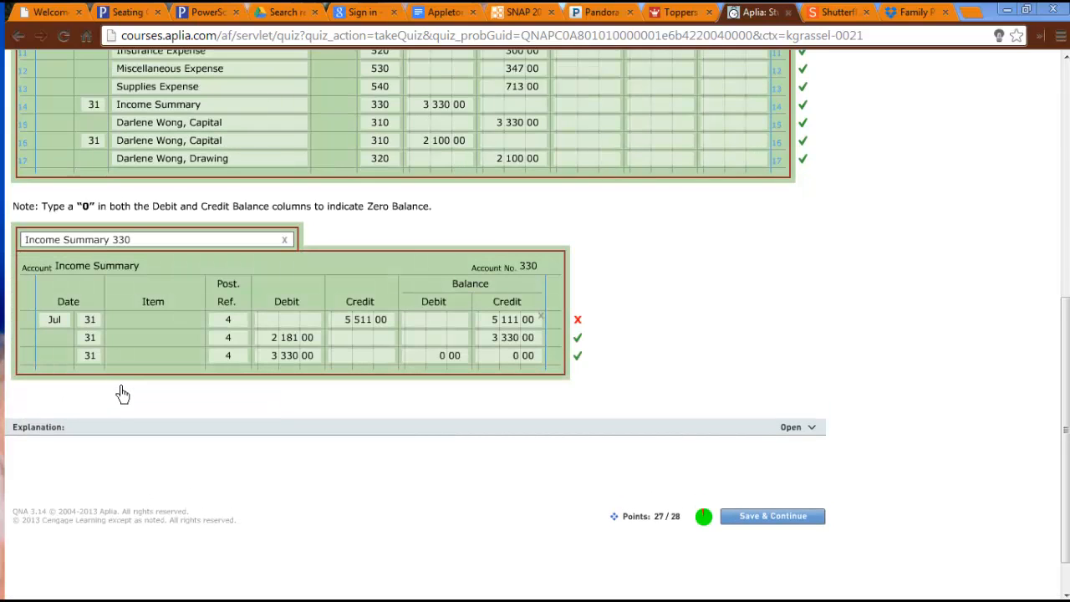
Set the credit balance in the first Income Summary ledger row to 5511 and save the answers.
{"action": "left_click", "coordinate": [526, 321]}
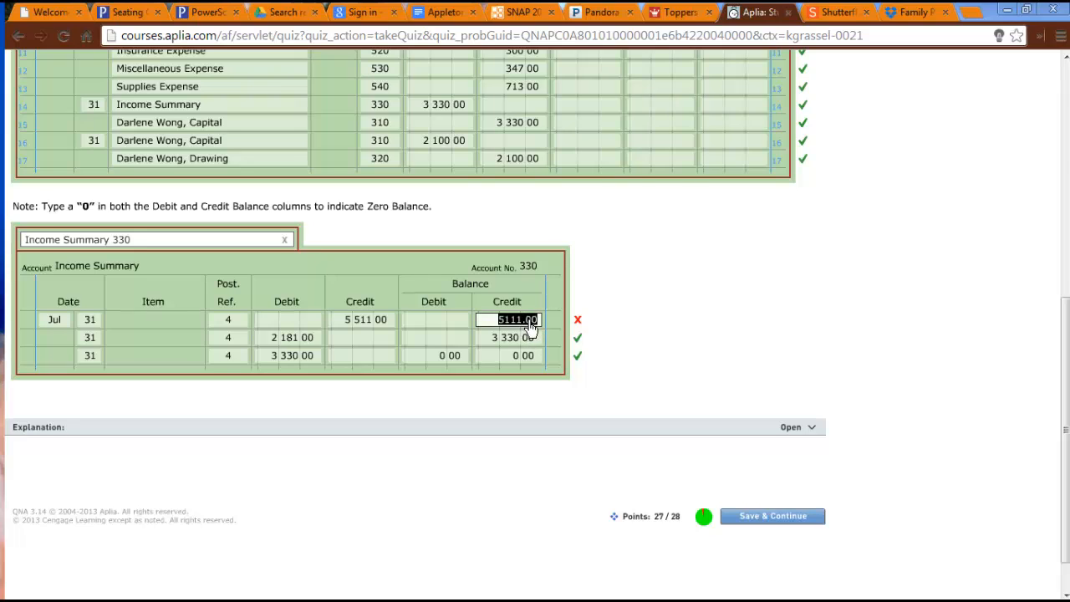
{"action": "type", "text": "5 511"}
{"action": "left_click", "coordinate": [796, 364]}
{"action": "left_click", "coordinate": [798, 530]}
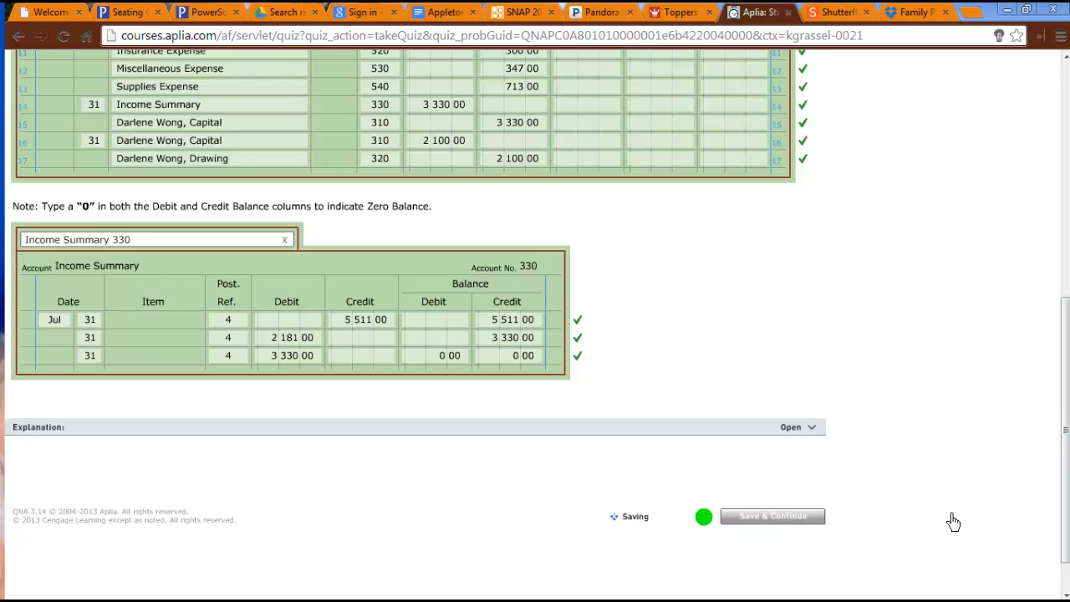